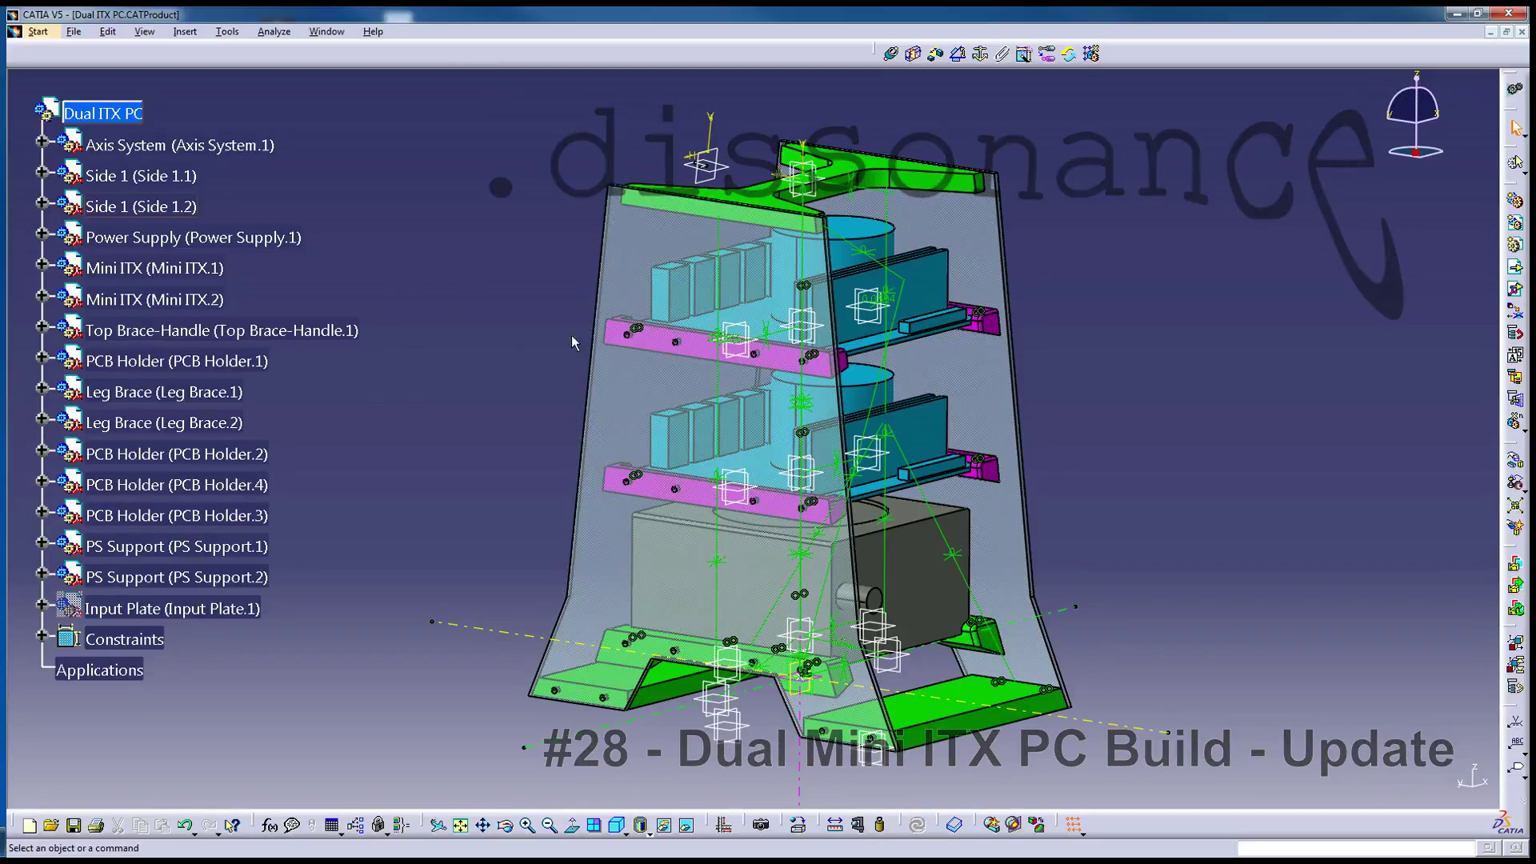
# Orbit the assembly to a three-quarter view from above, showing both Mini ITX boards and the power supply.
pyautogui.moveTo(720, 512); pyautogui.dragTo(620, 508, button='middle')
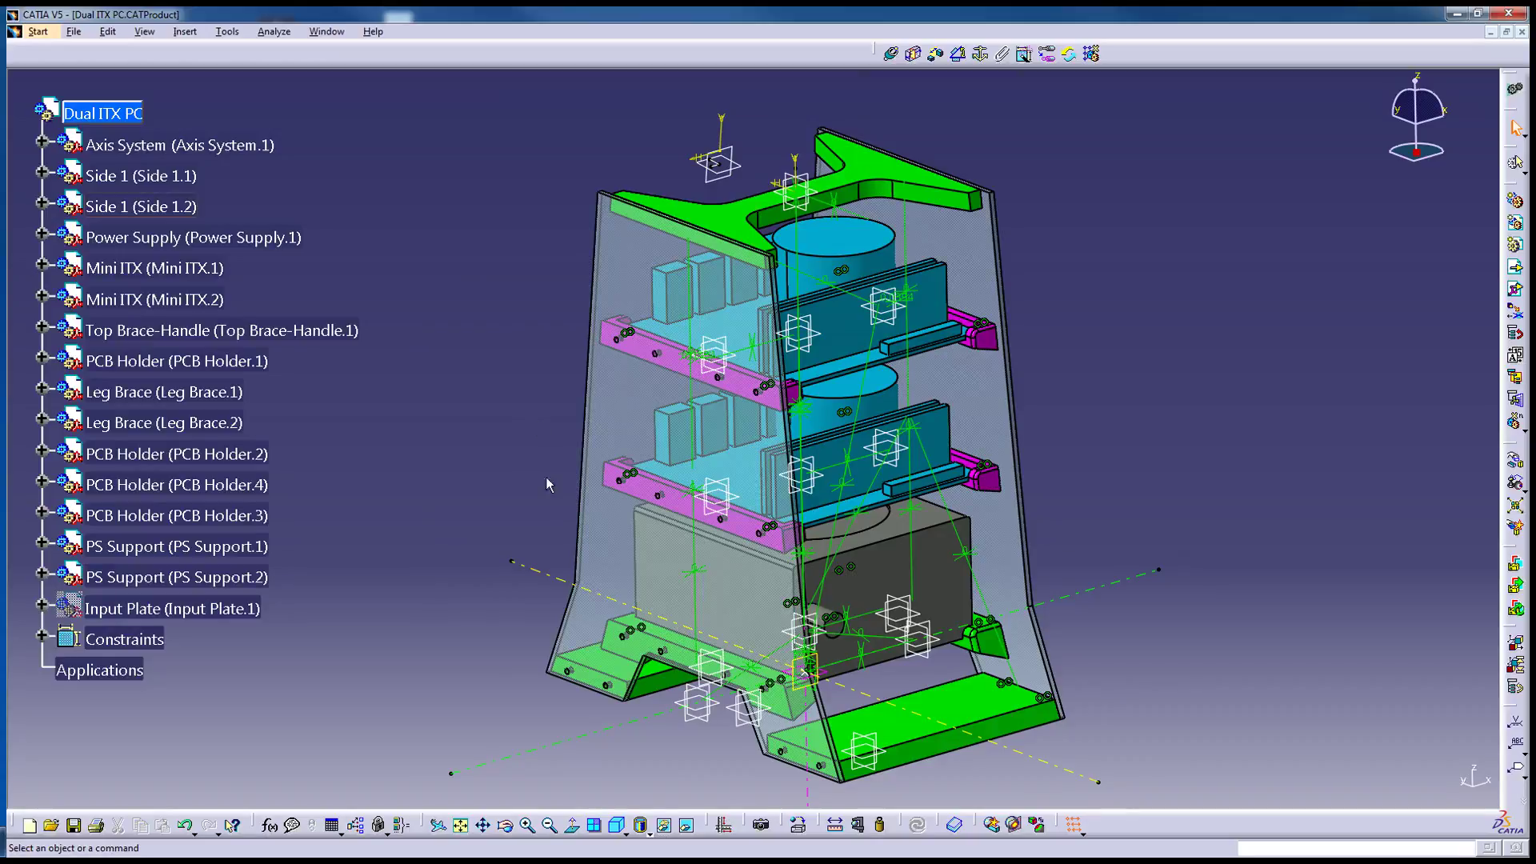
pyautogui.moveTo(720, 558); pyautogui.dragTo(832, 568, button='middle')
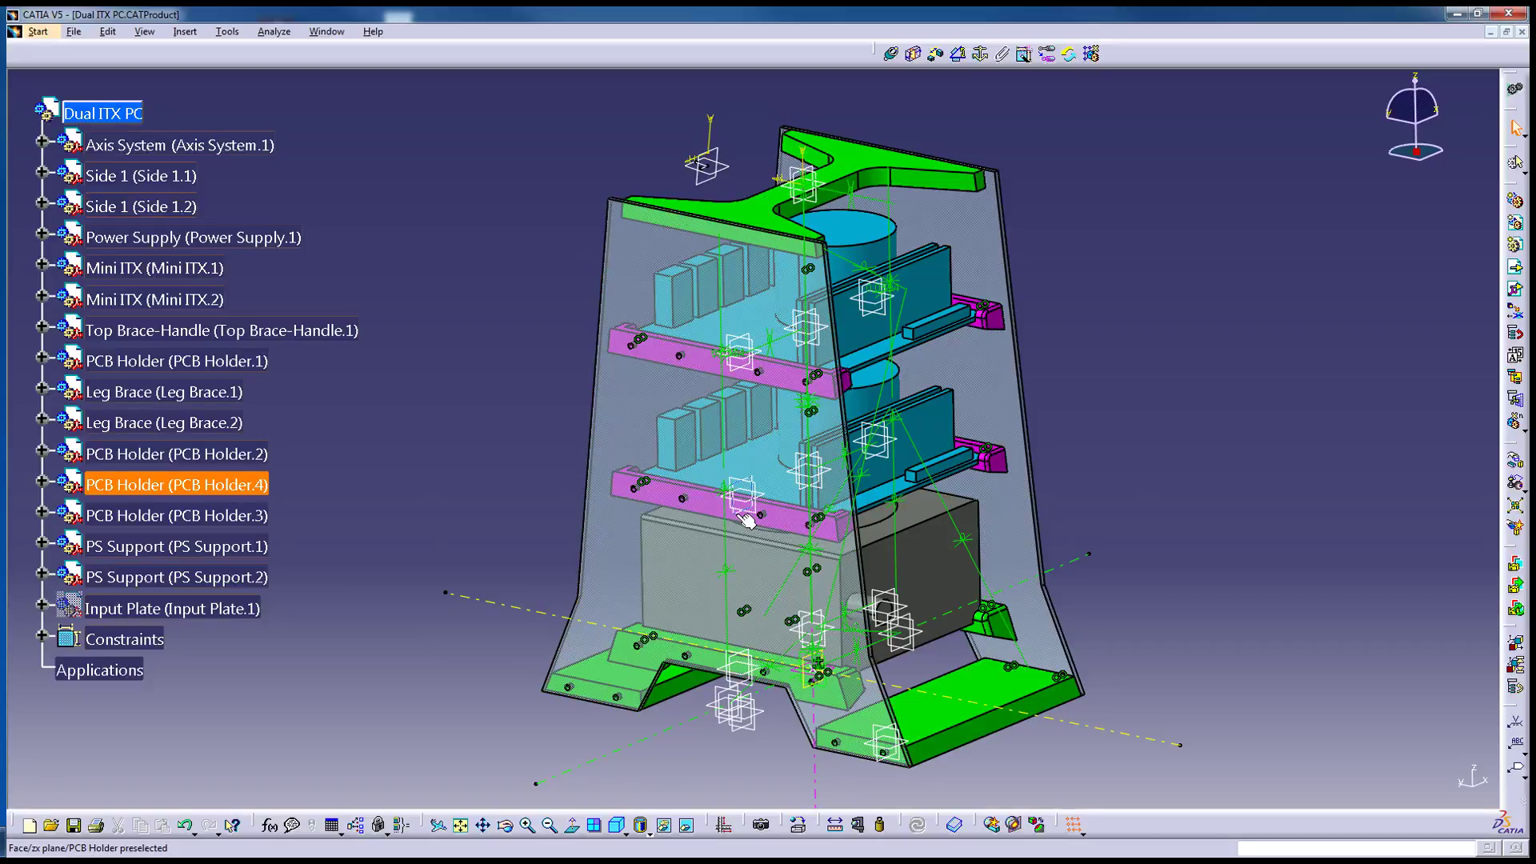
pyautogui.moveTo(753, 520); pyautogui.dragTo(816, 526, button='middle')
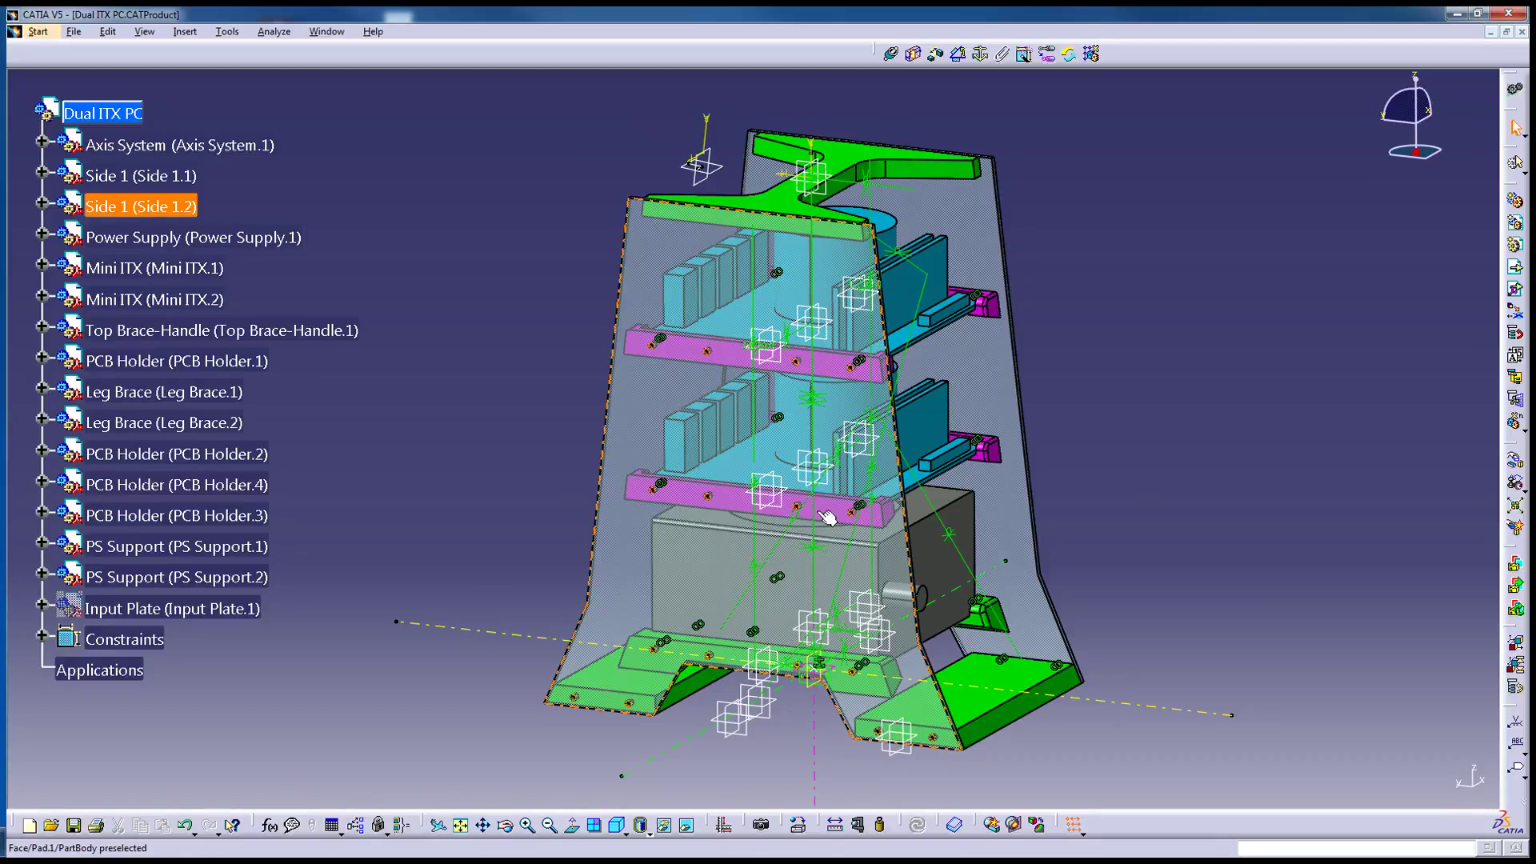
pyautogui.moveTo(827, 518); pyautogui.dragTo(872, 490, button='middle')
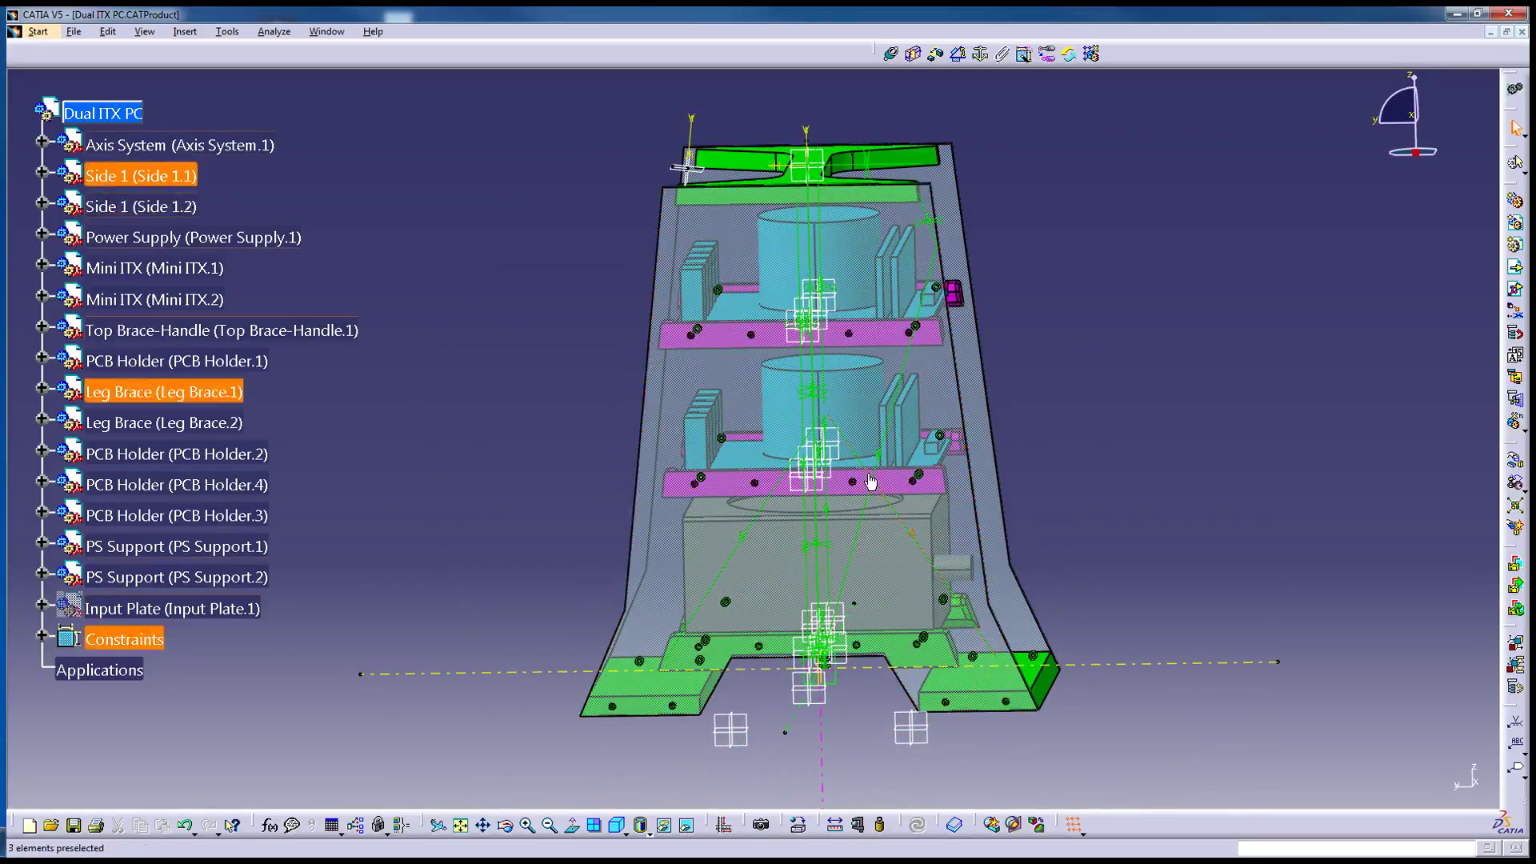
pyautogui.moveTo(934, 342); pyautogui.dragTo(641, 462, button='middle')
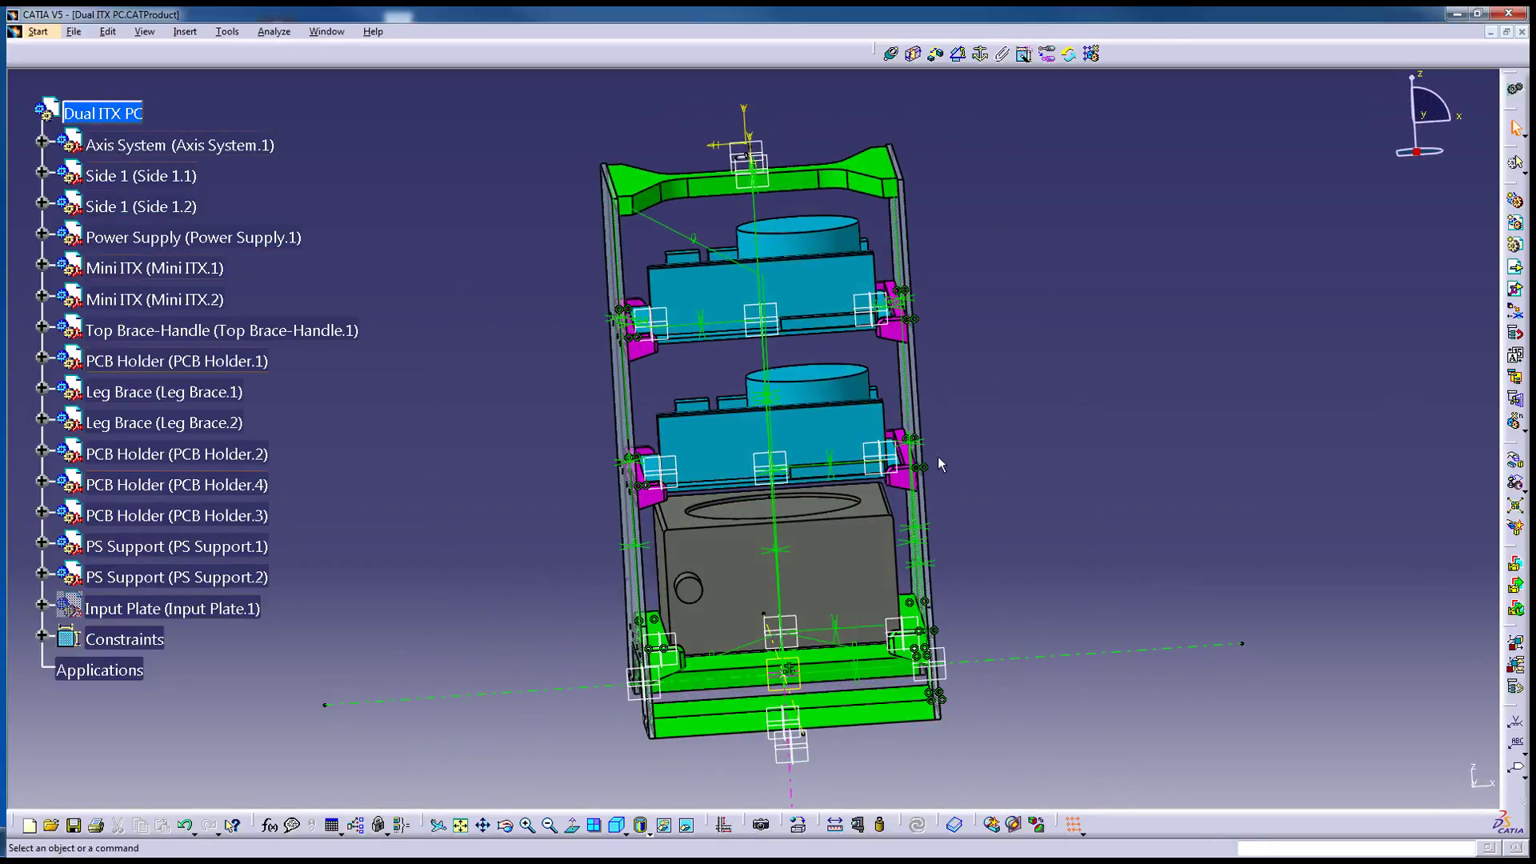
pyautogui.moveTo(920, 464); pyautogui.dragTo(978, 517, button='middle')
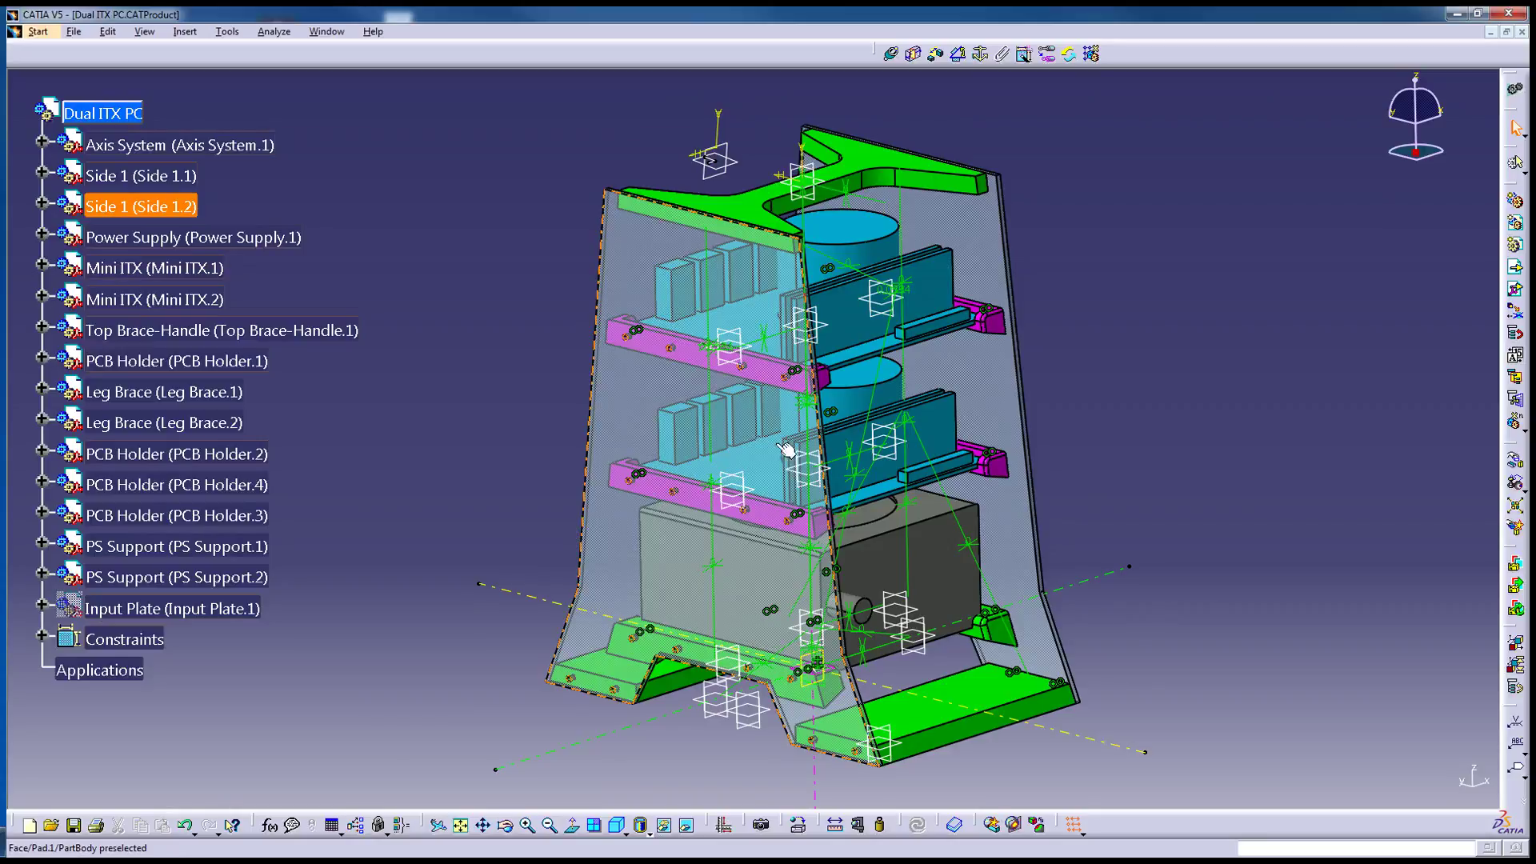
pyautogui.moveTo(786, 449); pyautogui.dragTo(861, 409, button='middle')
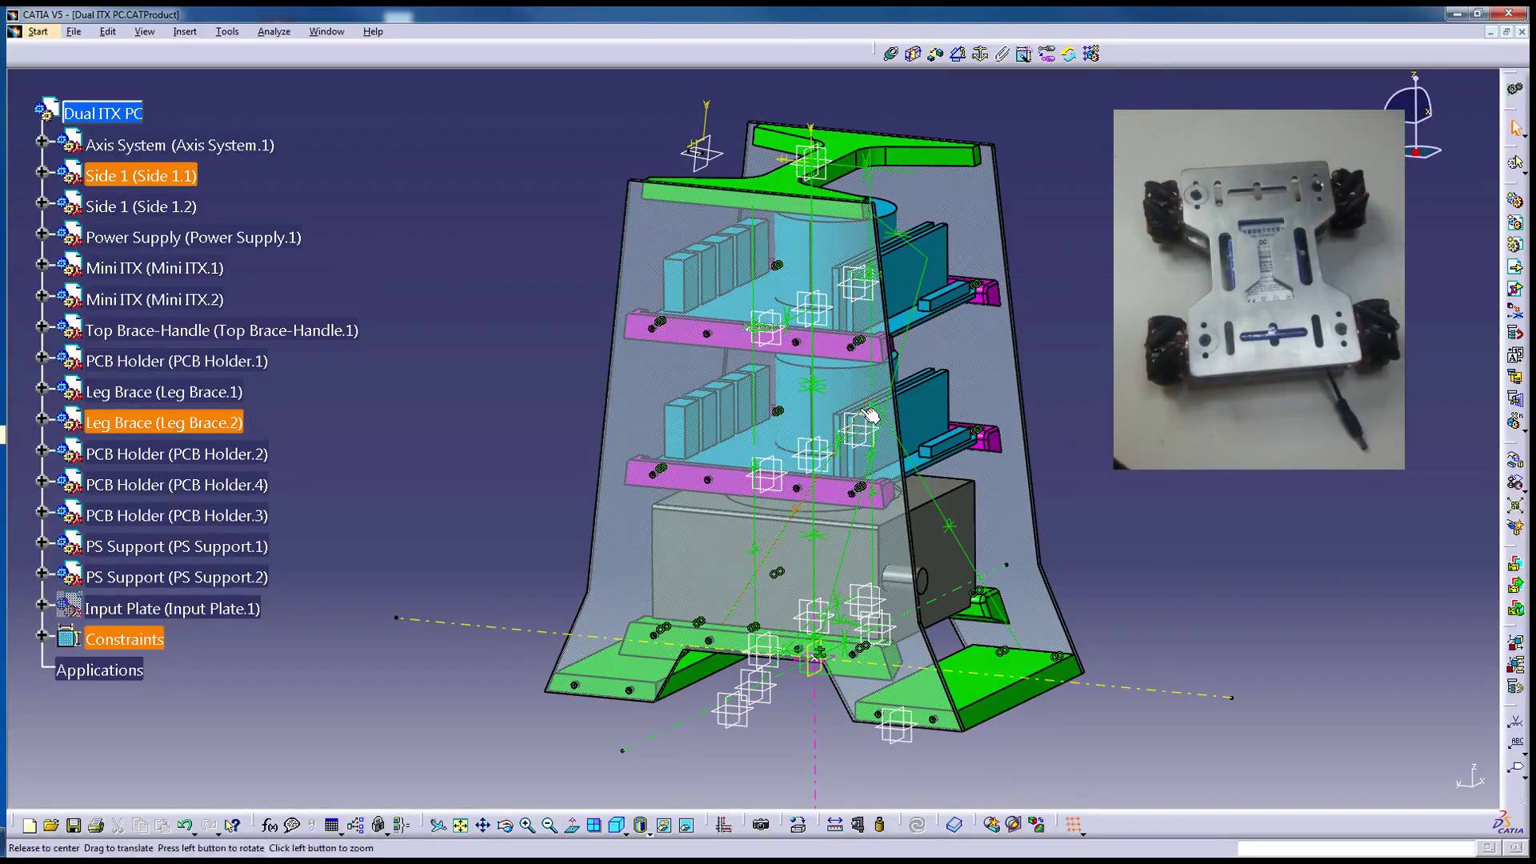
pyautogui.moveTo(861, 417); pyautogui.dragTo(814, 444, button='middle')
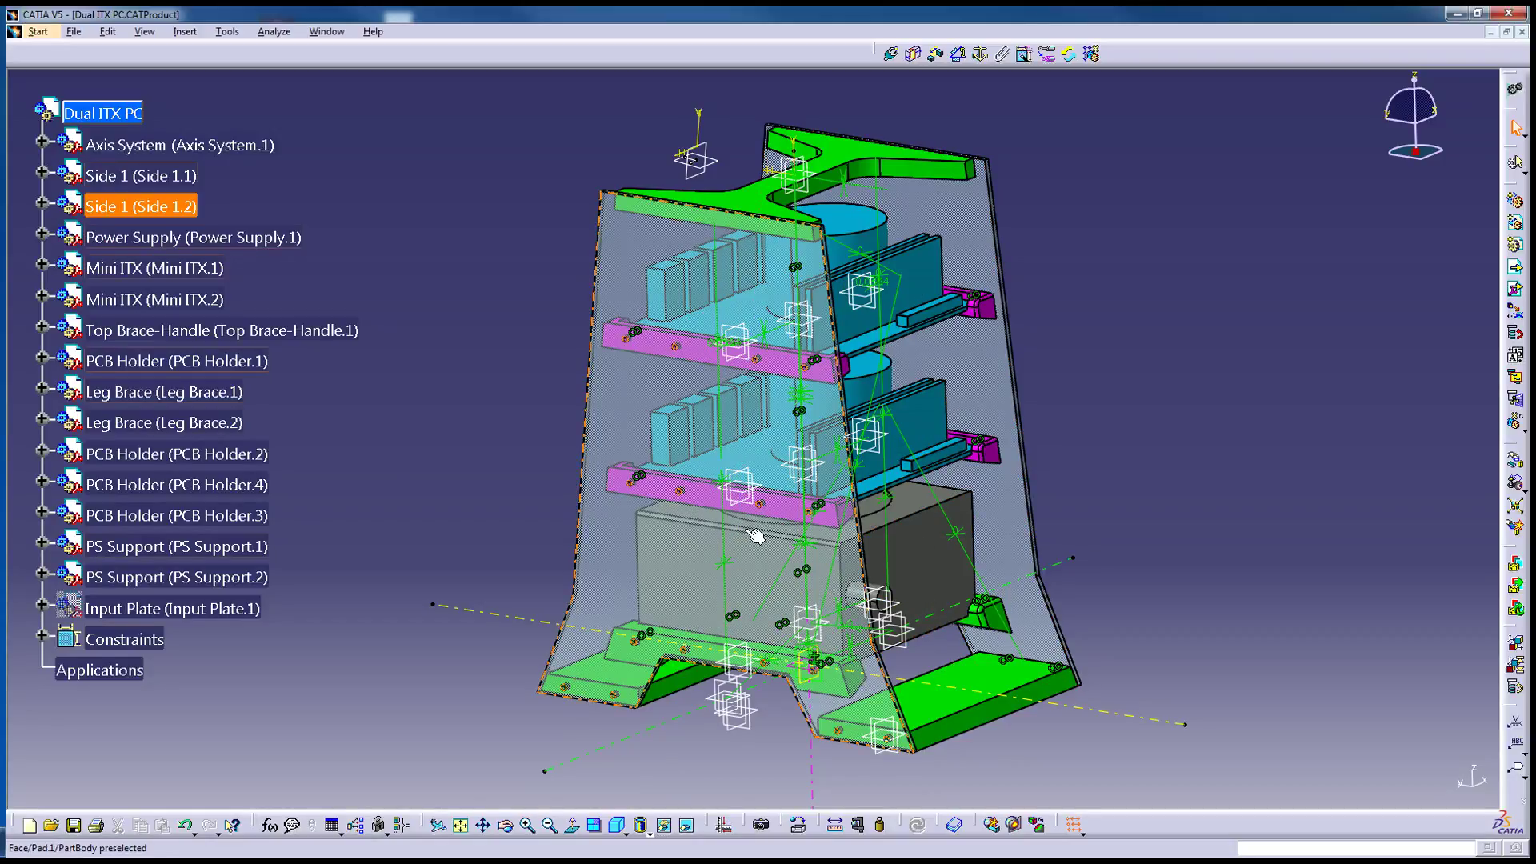
pyautogui.moveTo(847, 472)
pyautogui.mouseDown(button='middle')
pyautogui.moveTo(821, 491)
pyautogui.moveTo(839, 480)
pyautogui.mouseUp(button='middle')
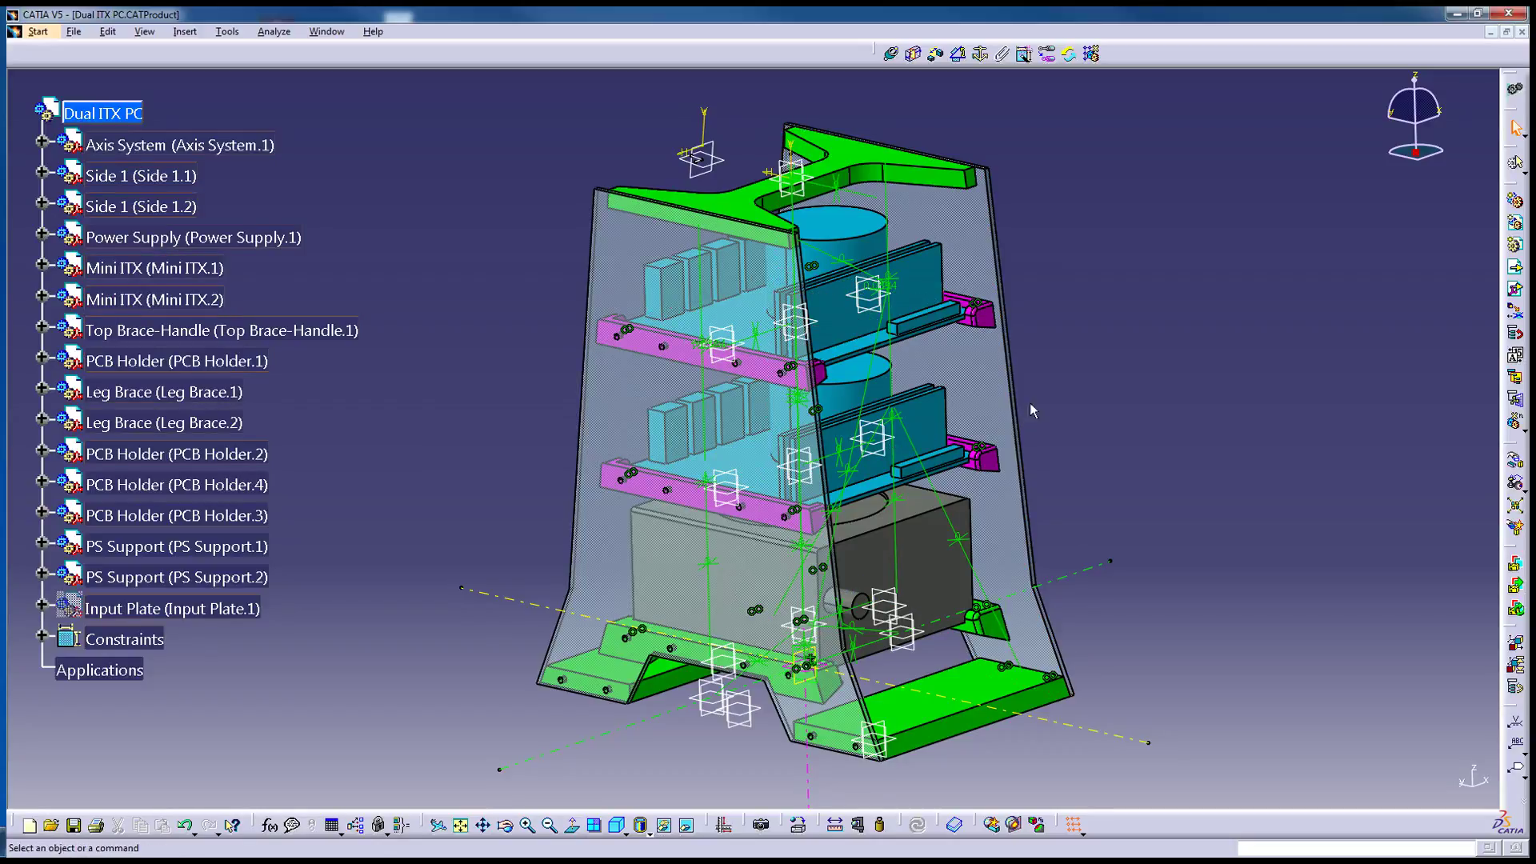
# Orbit the assembly round to a near-frontal view between the side panels onto the stacked boards.
pyautogui.moveTo(1030, 402)
pyautogui.mouseDown(button='middle')
pyautogui.moveTo(724, 504)
pyautogui.moveTo(1029, 425)
pyautogui.moveTo(1001, 384)
pyautogui.moveTo(977, 424)
pyautogui.moveTo(1026, 388)
pyautogui.mouseUp(button='middle')
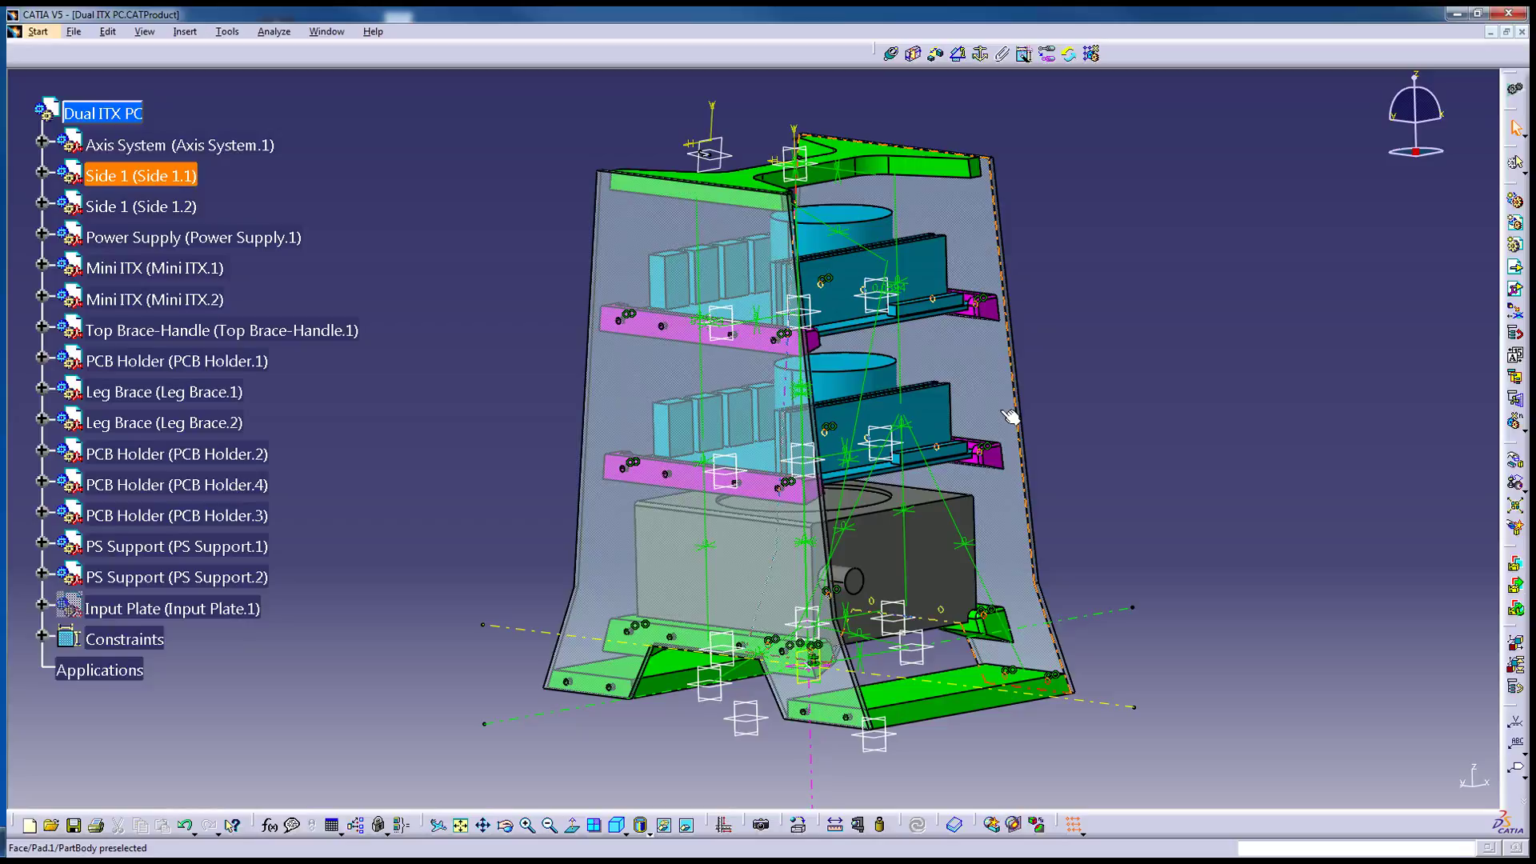
pyautogui.moveTo(1011, 416); pyautogui.dragTo(761, 520, button='middle')
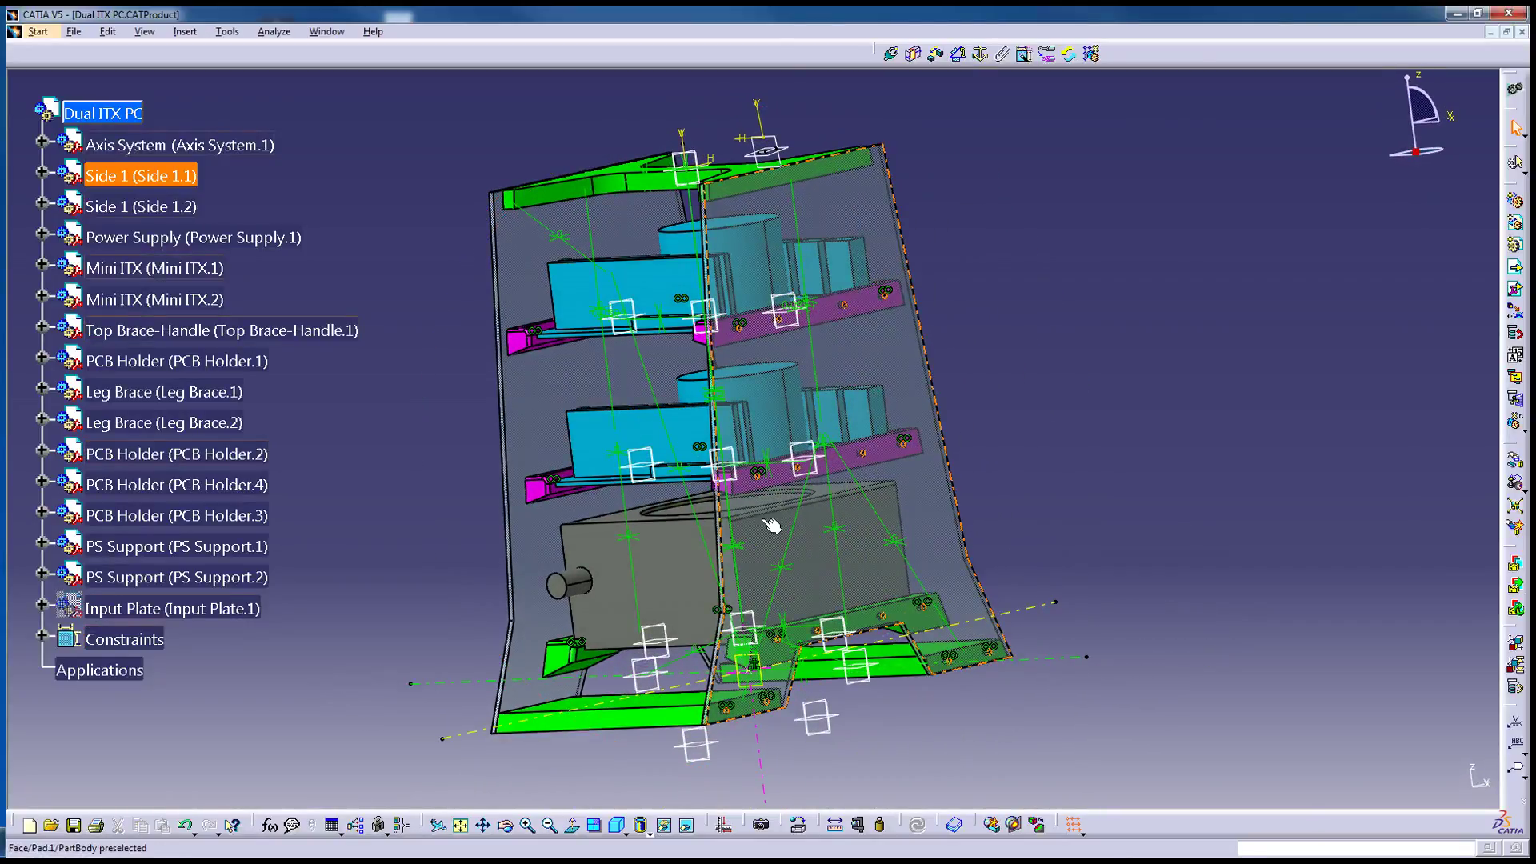
pyautogui.moveTo(816, 402); pyautogui.dragTo(936, 355, button='middle')
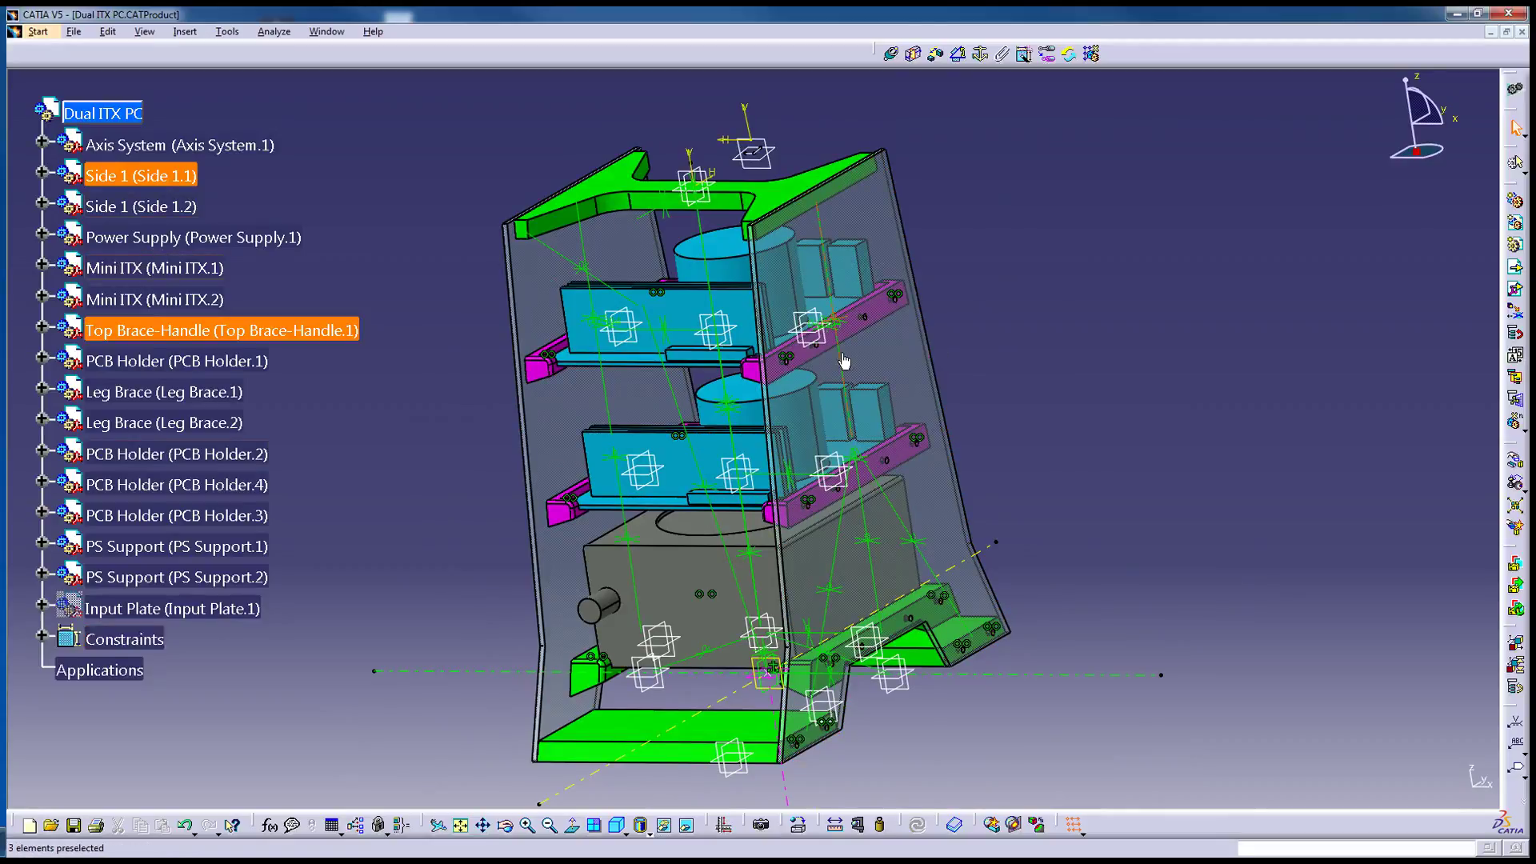
pyautogui.moveTo(681, 466); pyautogui.dragTo(937, 390, button='middle')
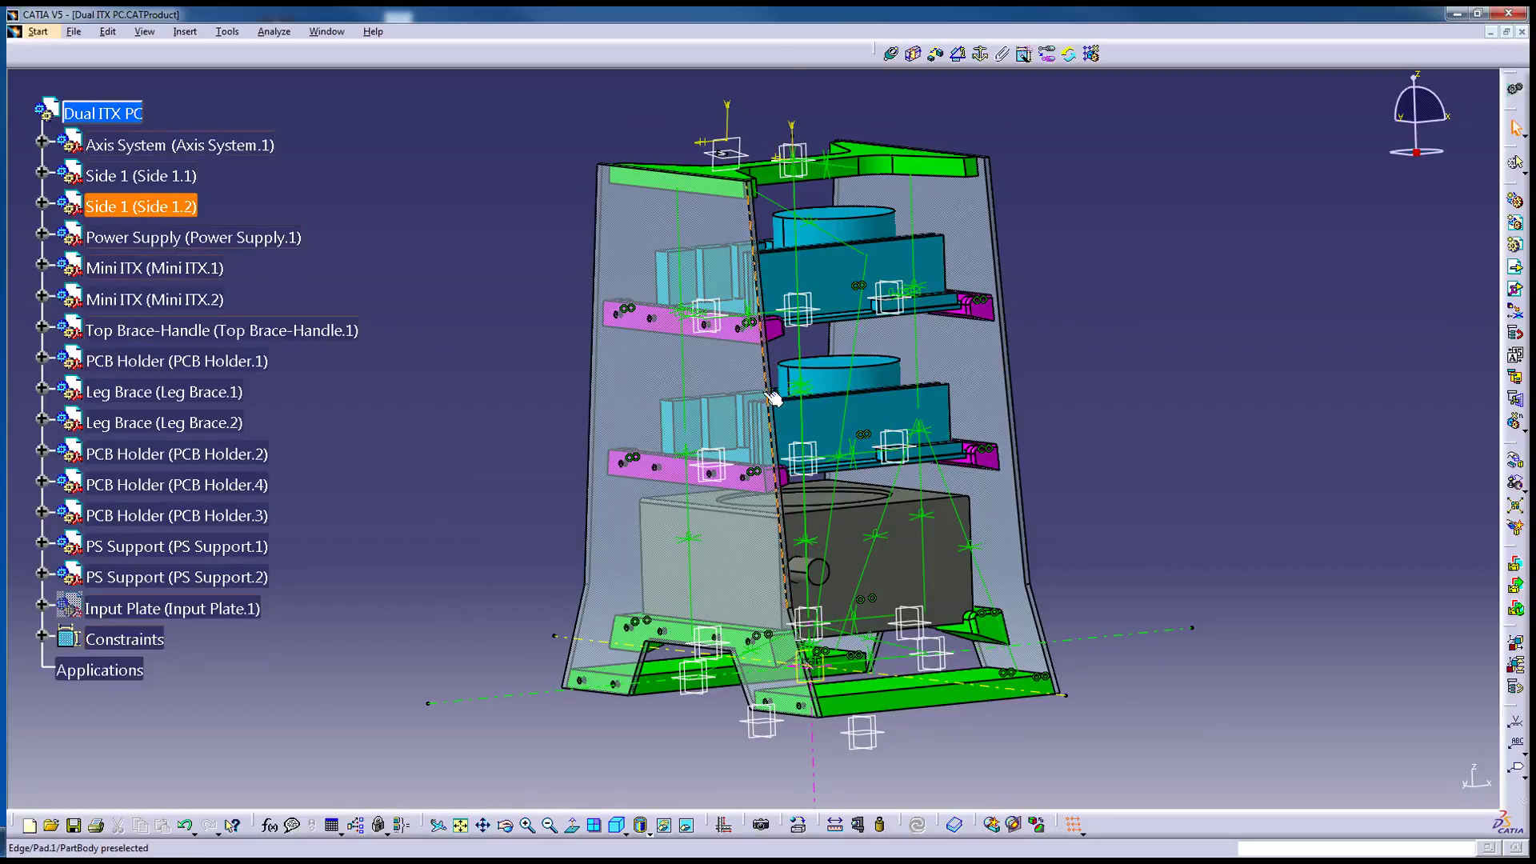
pyautogui.moveTo(782, 395); pyautogui.dragTo(918, 434, button='middle')
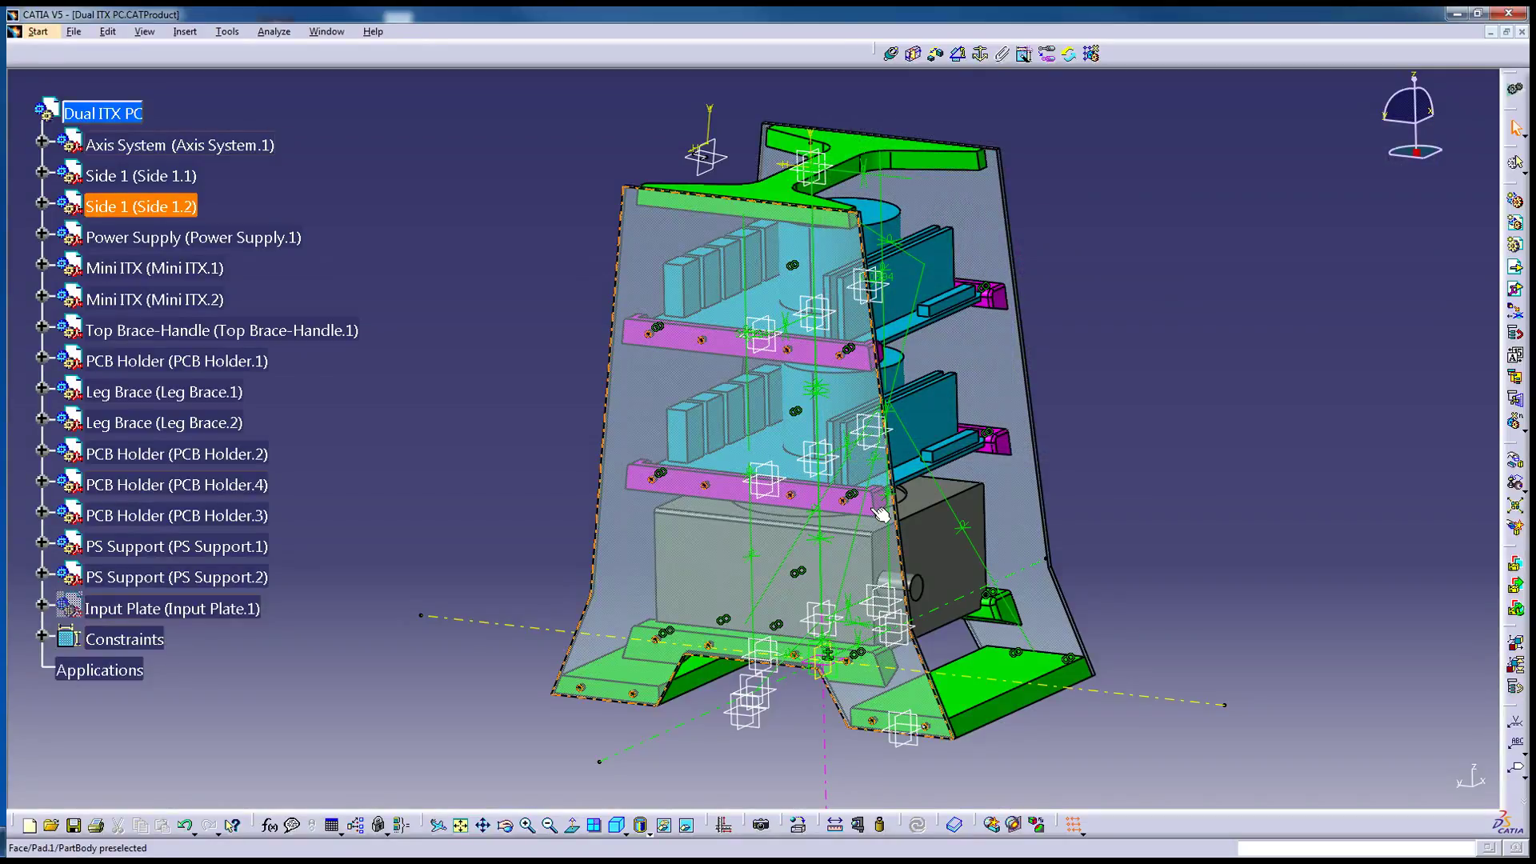
# Orbit, pan and zoom around the case to inspect brace holes, boards and power supply from several angles.
pyautogui.moveTo(883, 488); pyautogui.dragTo(798, 462, button='middle')
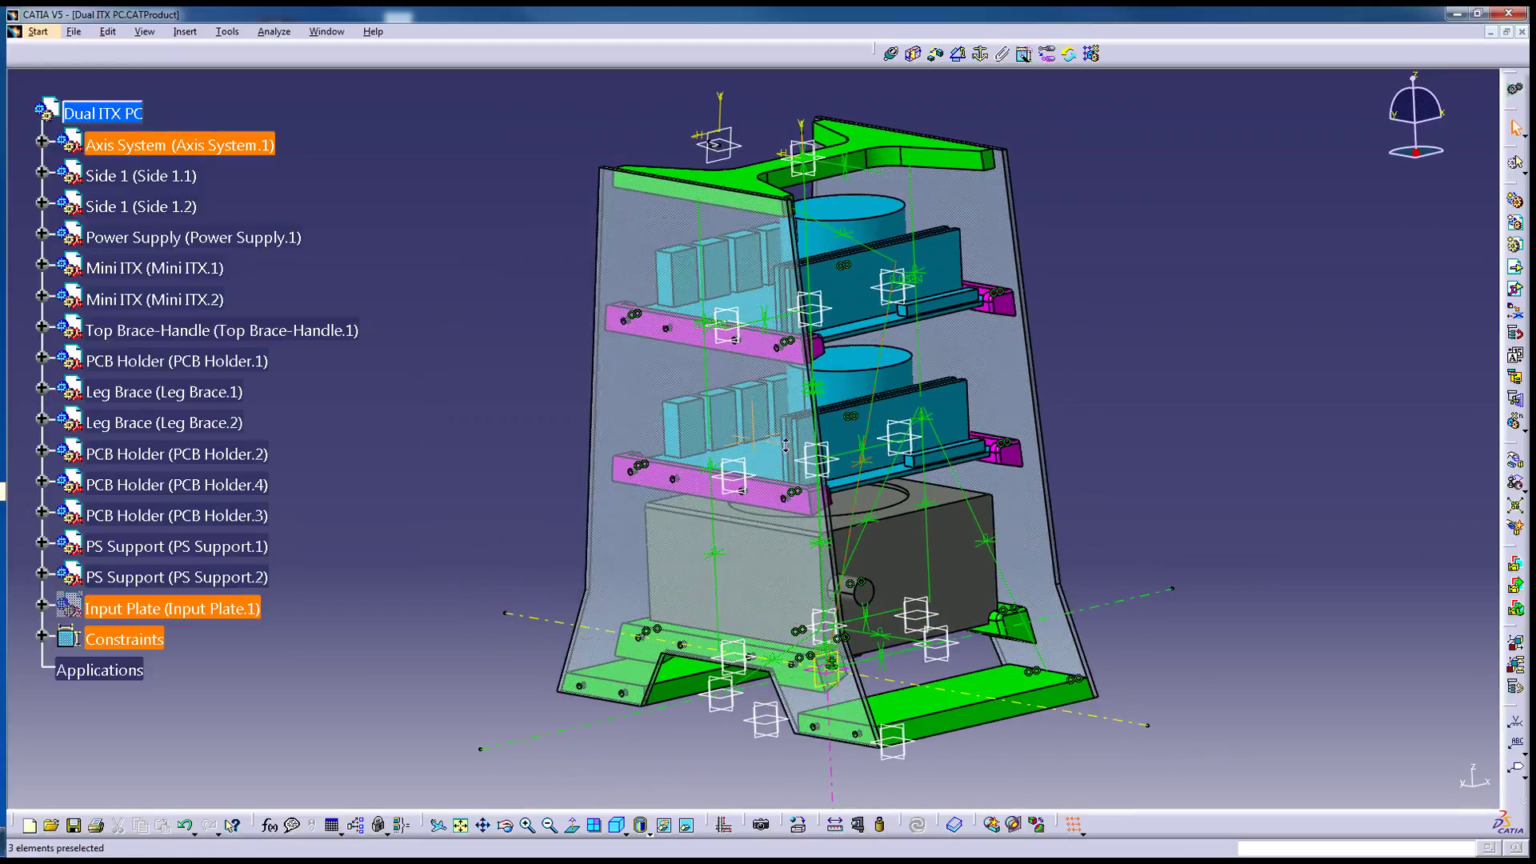
pyautogui.moveTo(754, 415); pyautogui.dragTo(805, 504, button='middle')
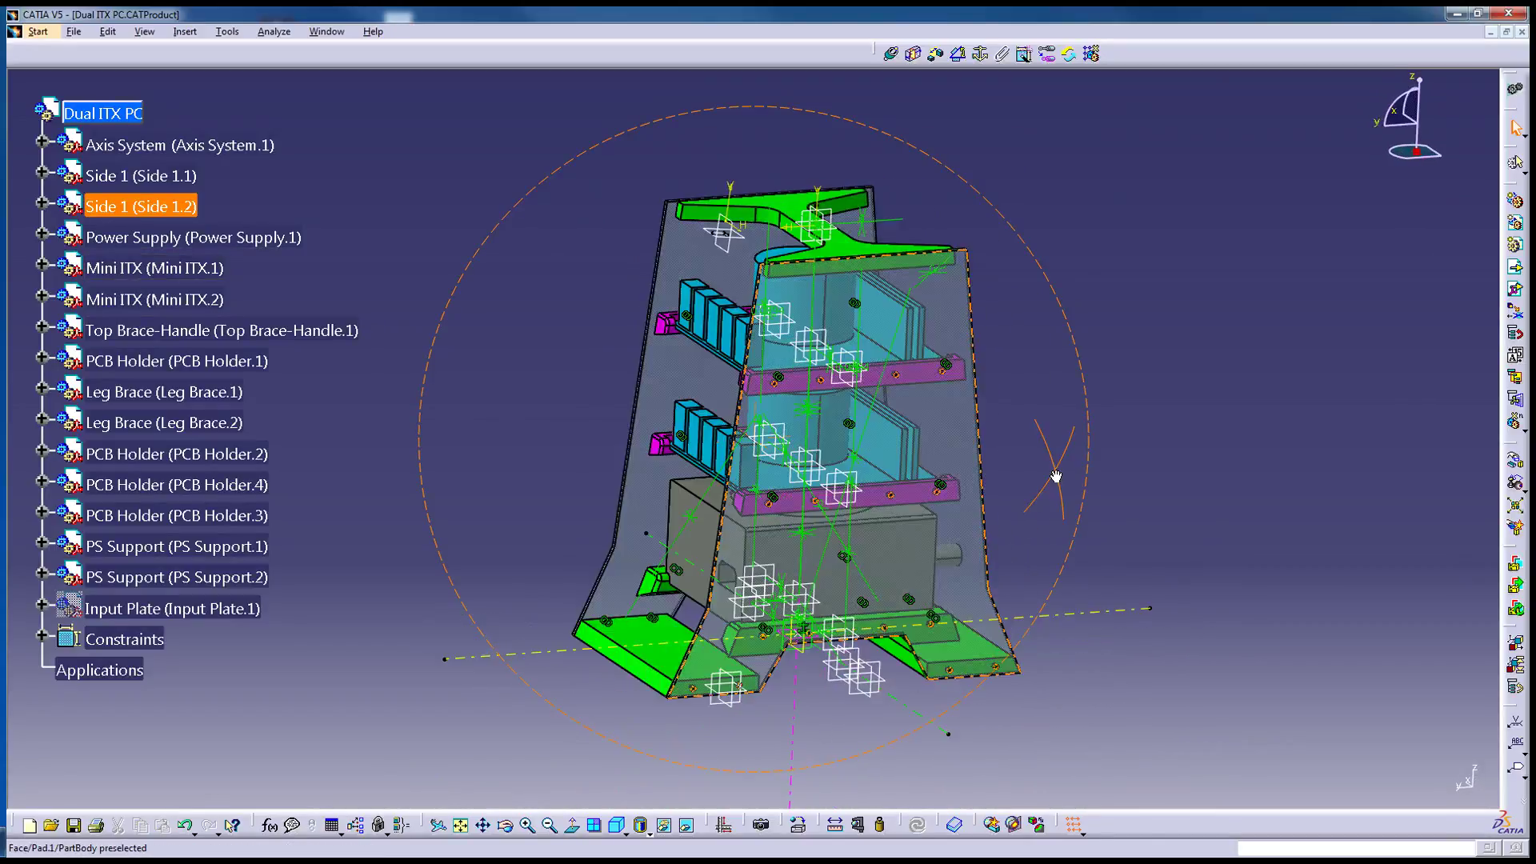
pyautogui.moveTo(884, 463); pyautogui.dragTo(1073, 433, button='middle')
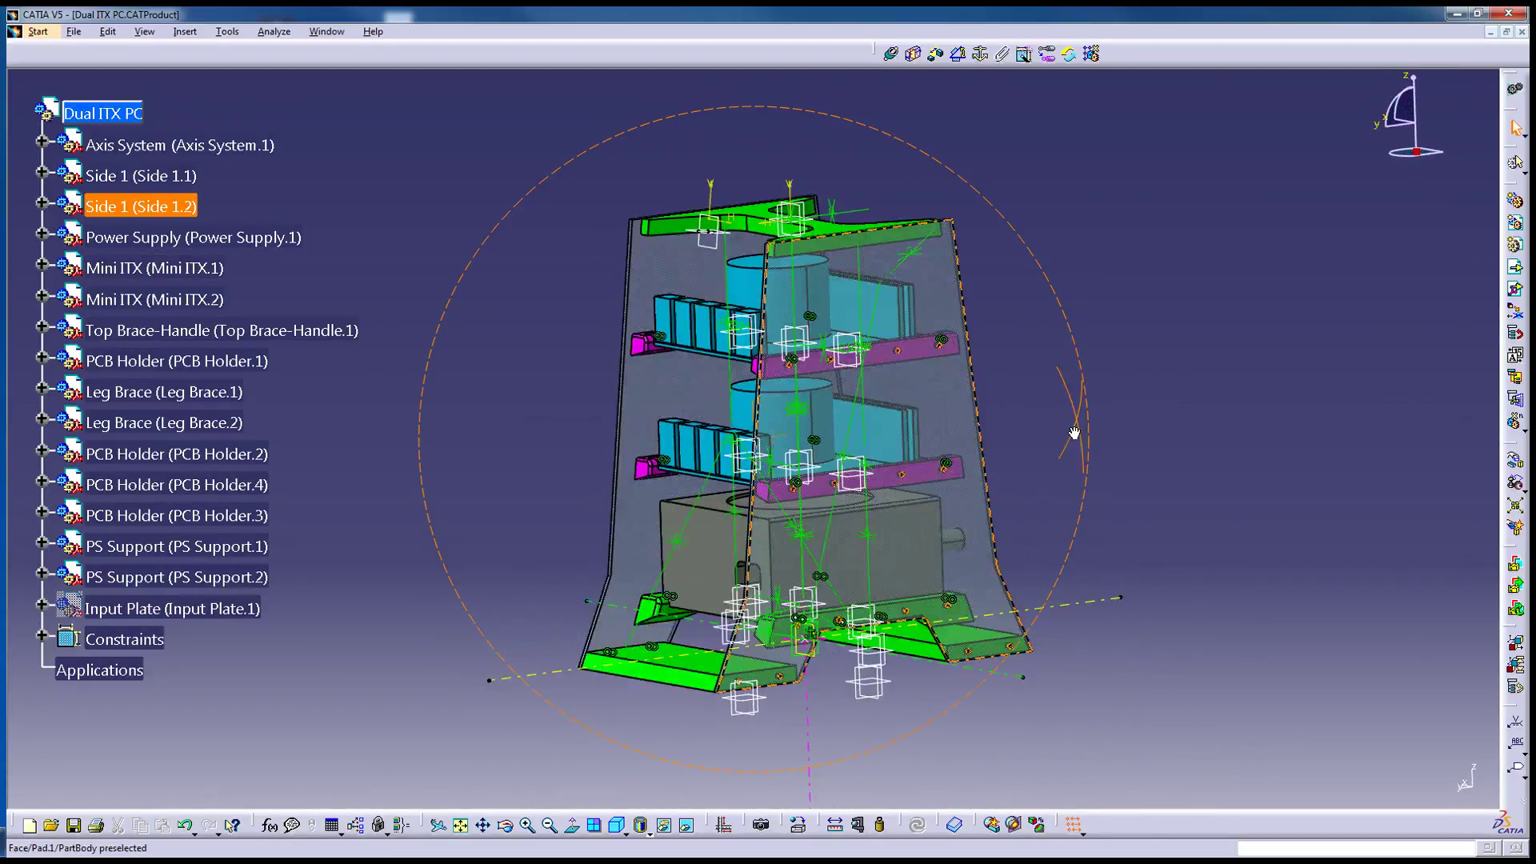
pyautogui.moveTo(693, 502); pyautogui.dragTo(880, 576, button='middle')
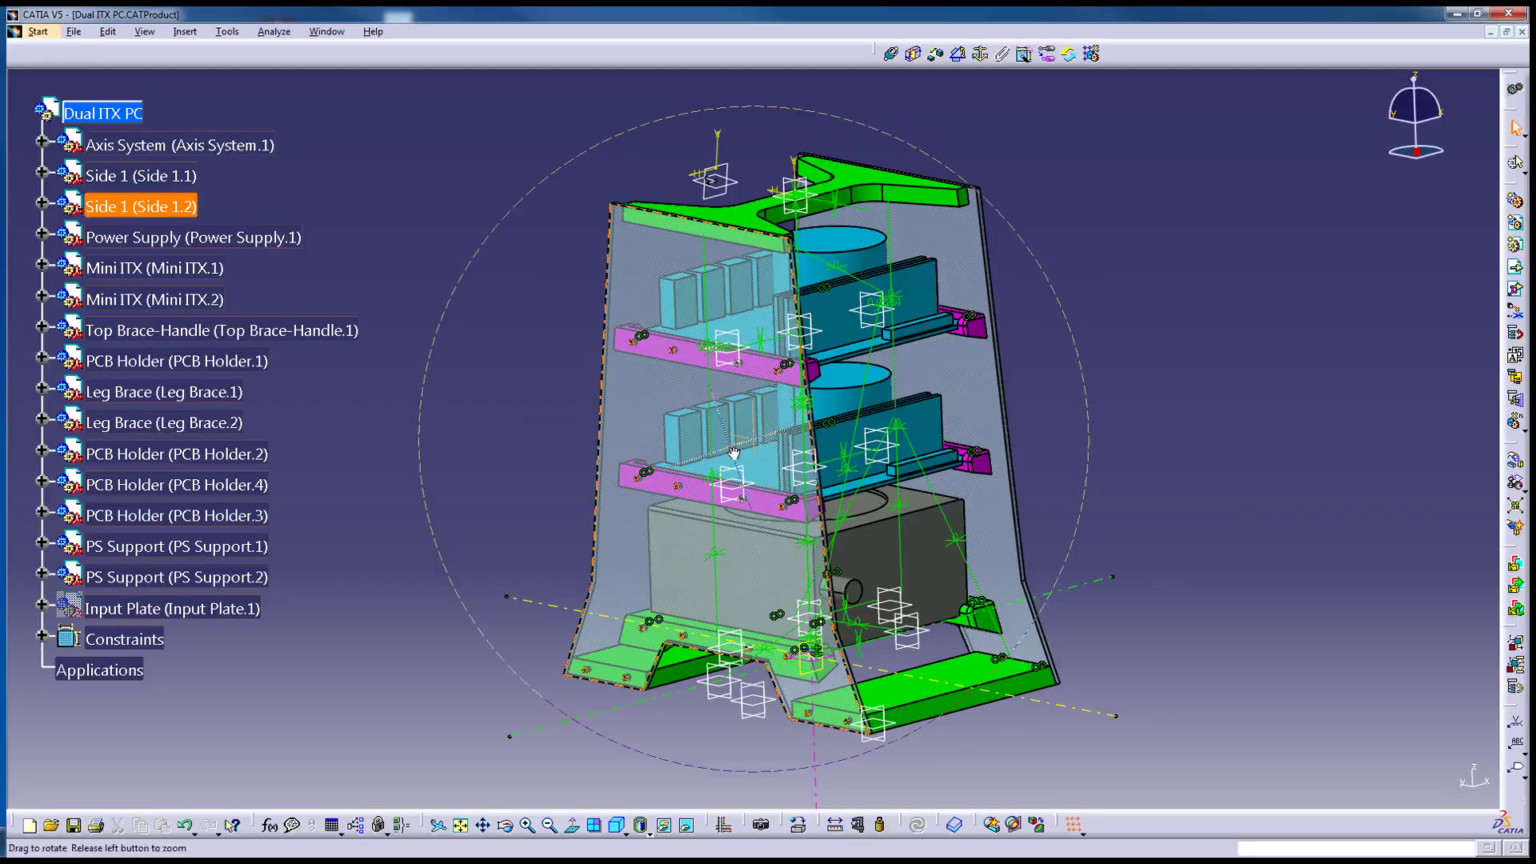
pyautogui.moveTo(734, 454); pyautogui.dragTo(780, 457, button='middle')
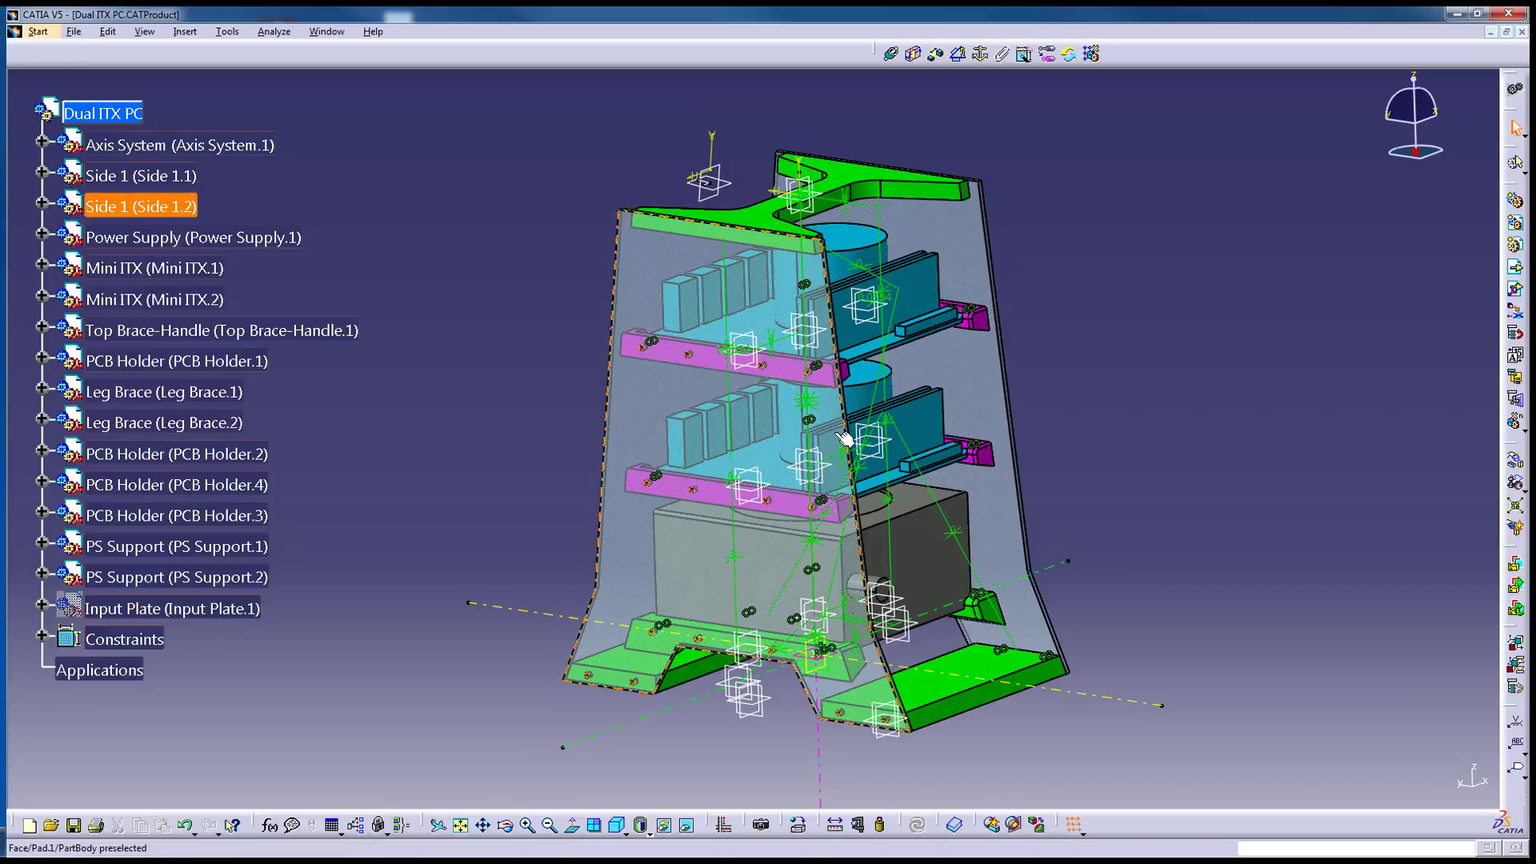
pyautogui.moveTo(859, 474); pyautogui.dragTo(760, 275, button='middle')
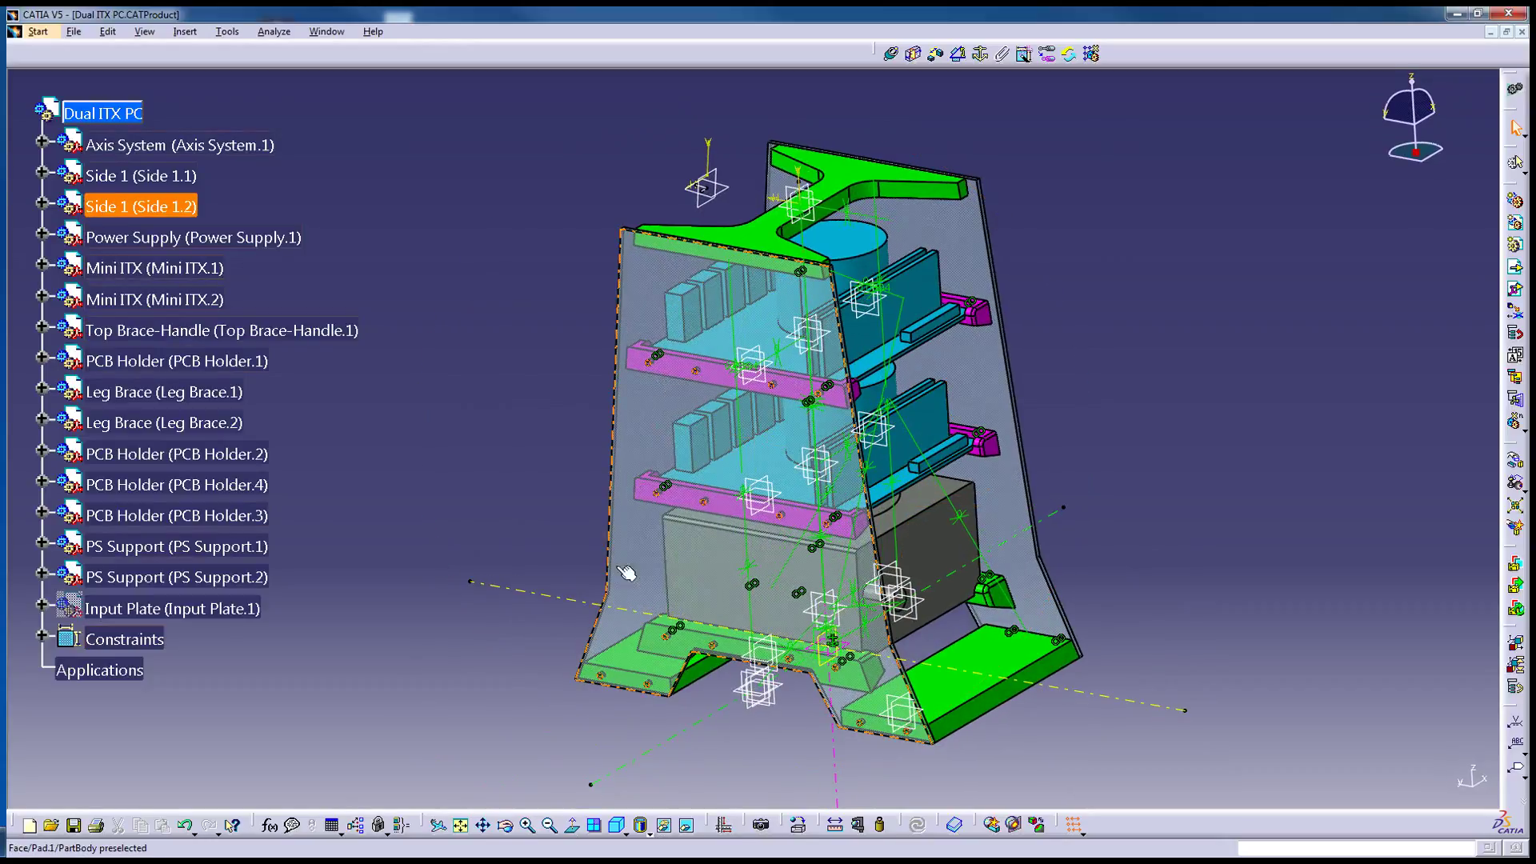
pyautogui.moveTo(720, 496); pyautogui.dragTo(745, 359, button='middle')
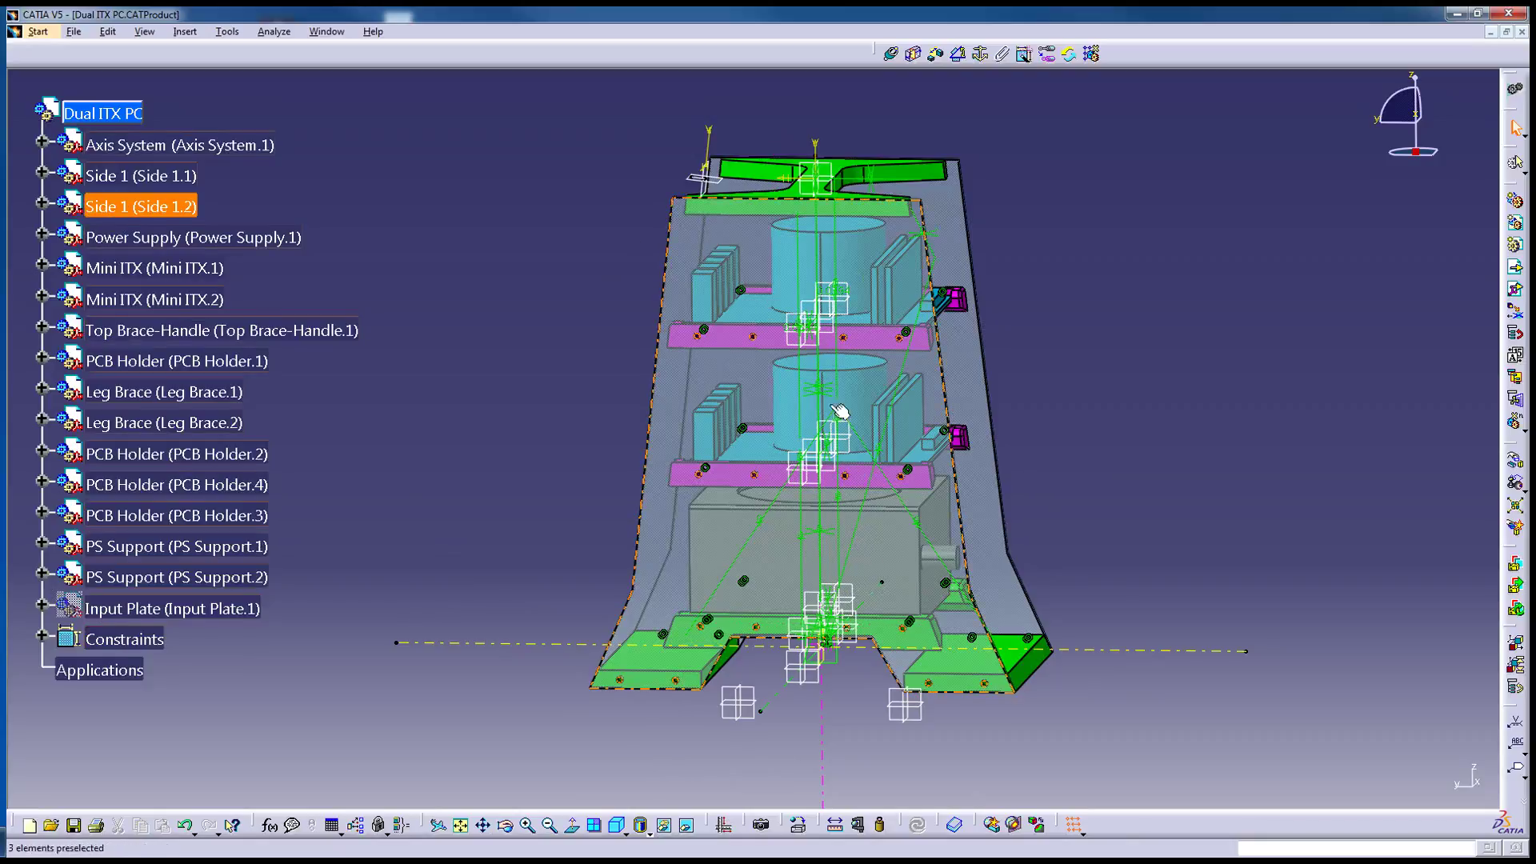
pyautogui.moveTo(920, 480); pyautogui.dragTo(764, 416, button='middle')
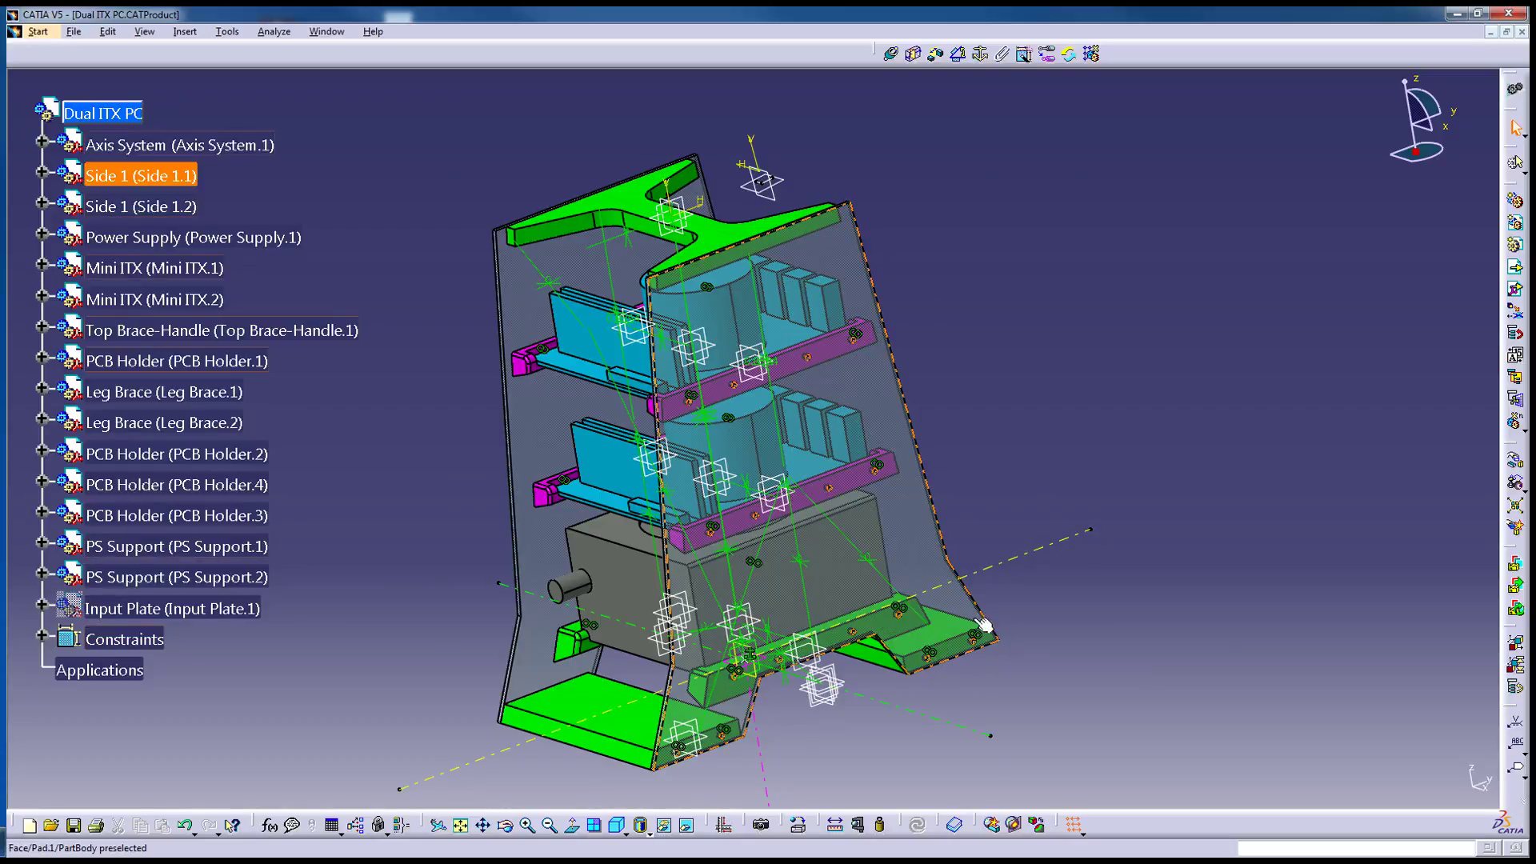
pyautogui.moveTo(825, 513); pyautogui.dragTo(761, 397, button='middle')
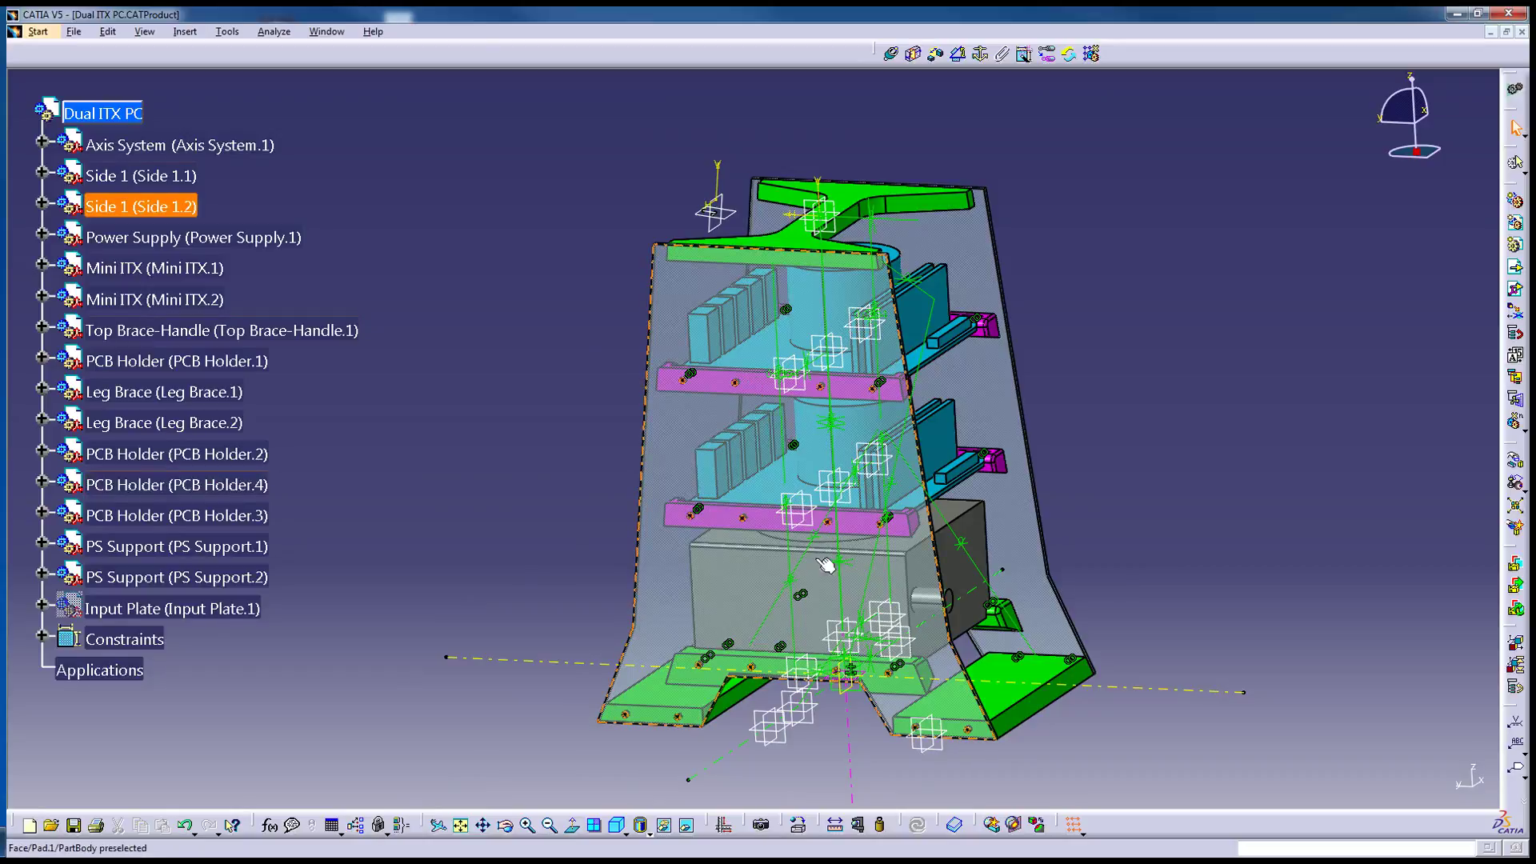
pyautogui.moveTo(822, 581); pyautogui.dragTo(812, 492, button='middle')
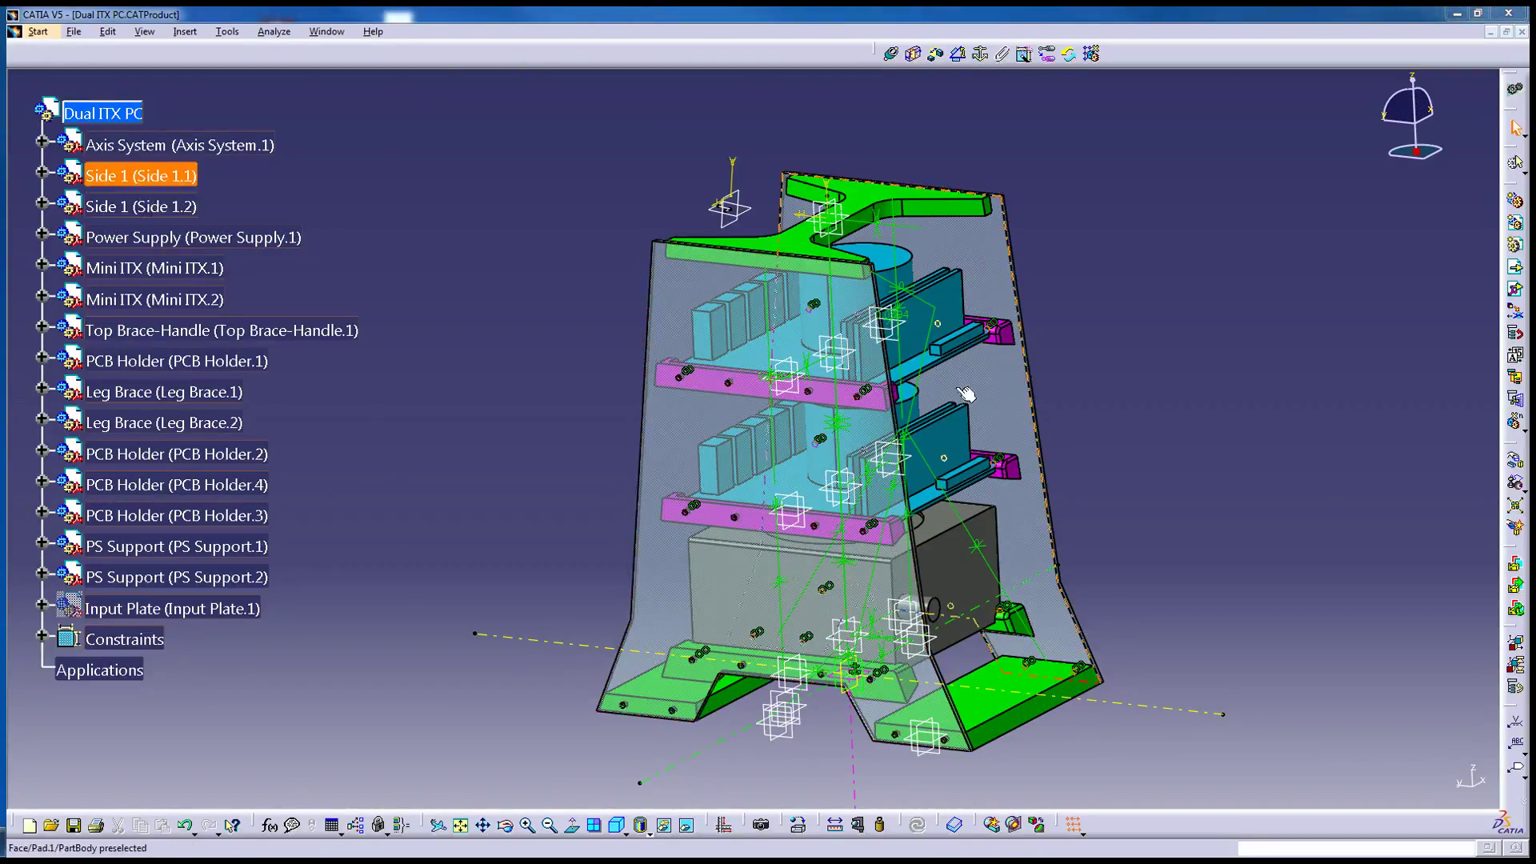
# Rotate the case to show its left side, then back to a front-right three-quarter view.
pyautogui.moveTo(1117, 482); pyautogui.dragTo(1142, 301, button='middle')
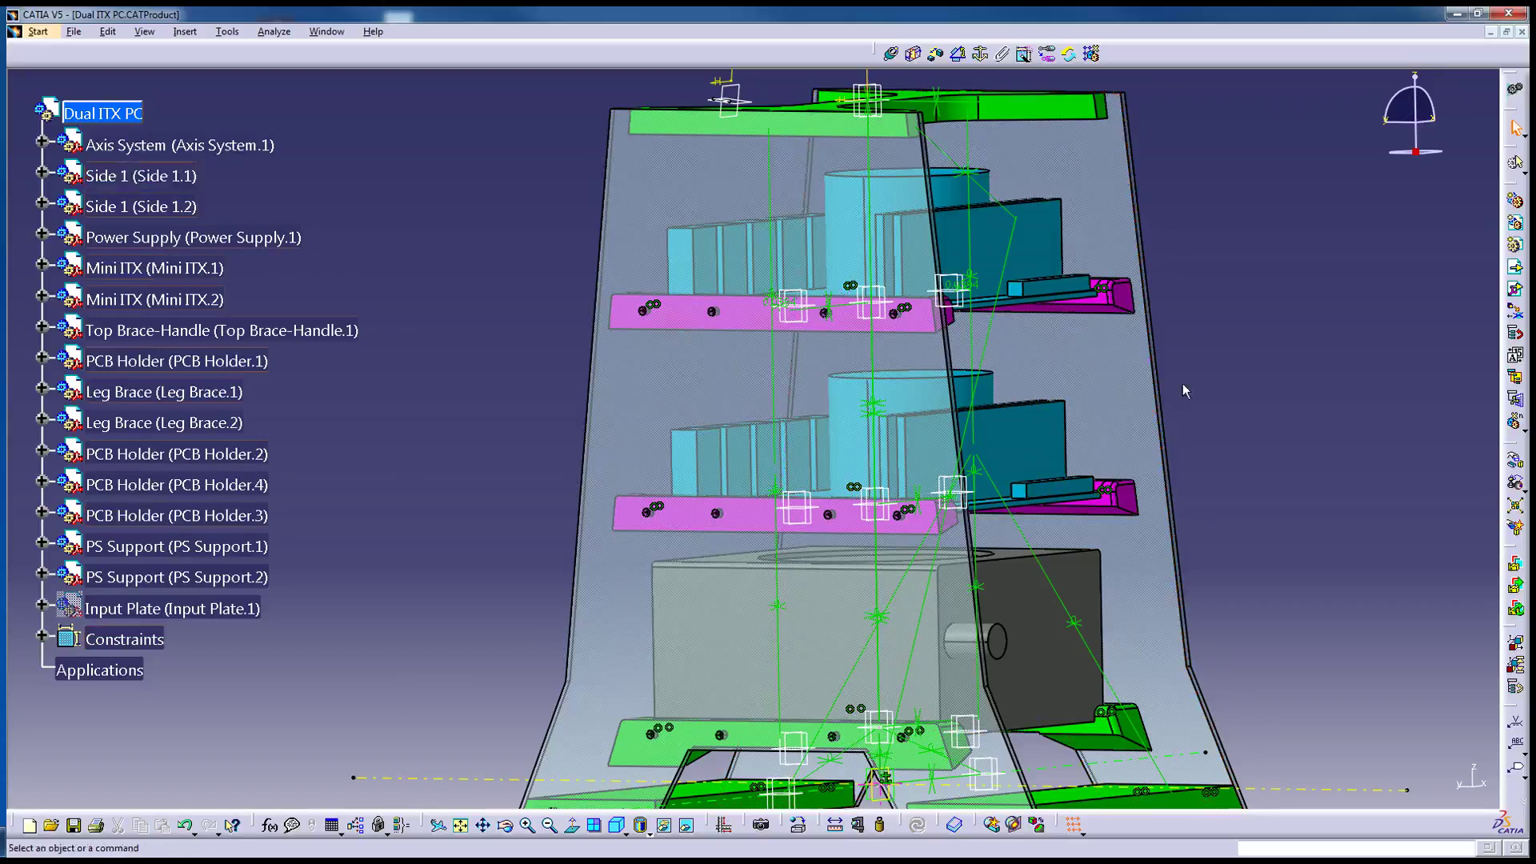
pyautogui.moveTo(913, 327); pyautogui.dragTo(777, 408, button='middle')
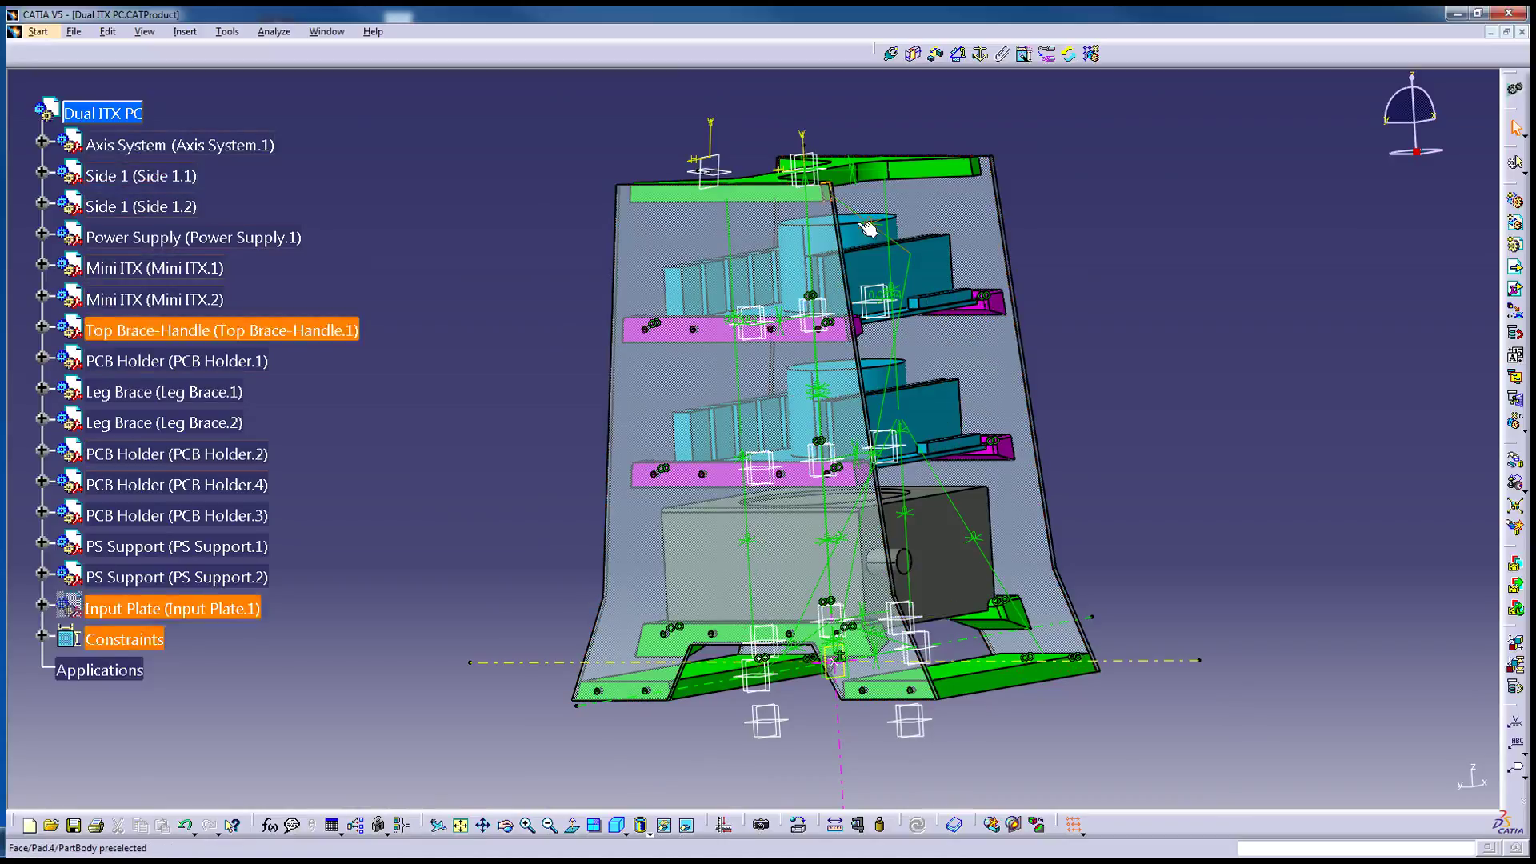
pyautogui.moveTo(700, 364); pyautogui.dragTo(627, 347, button='middle')
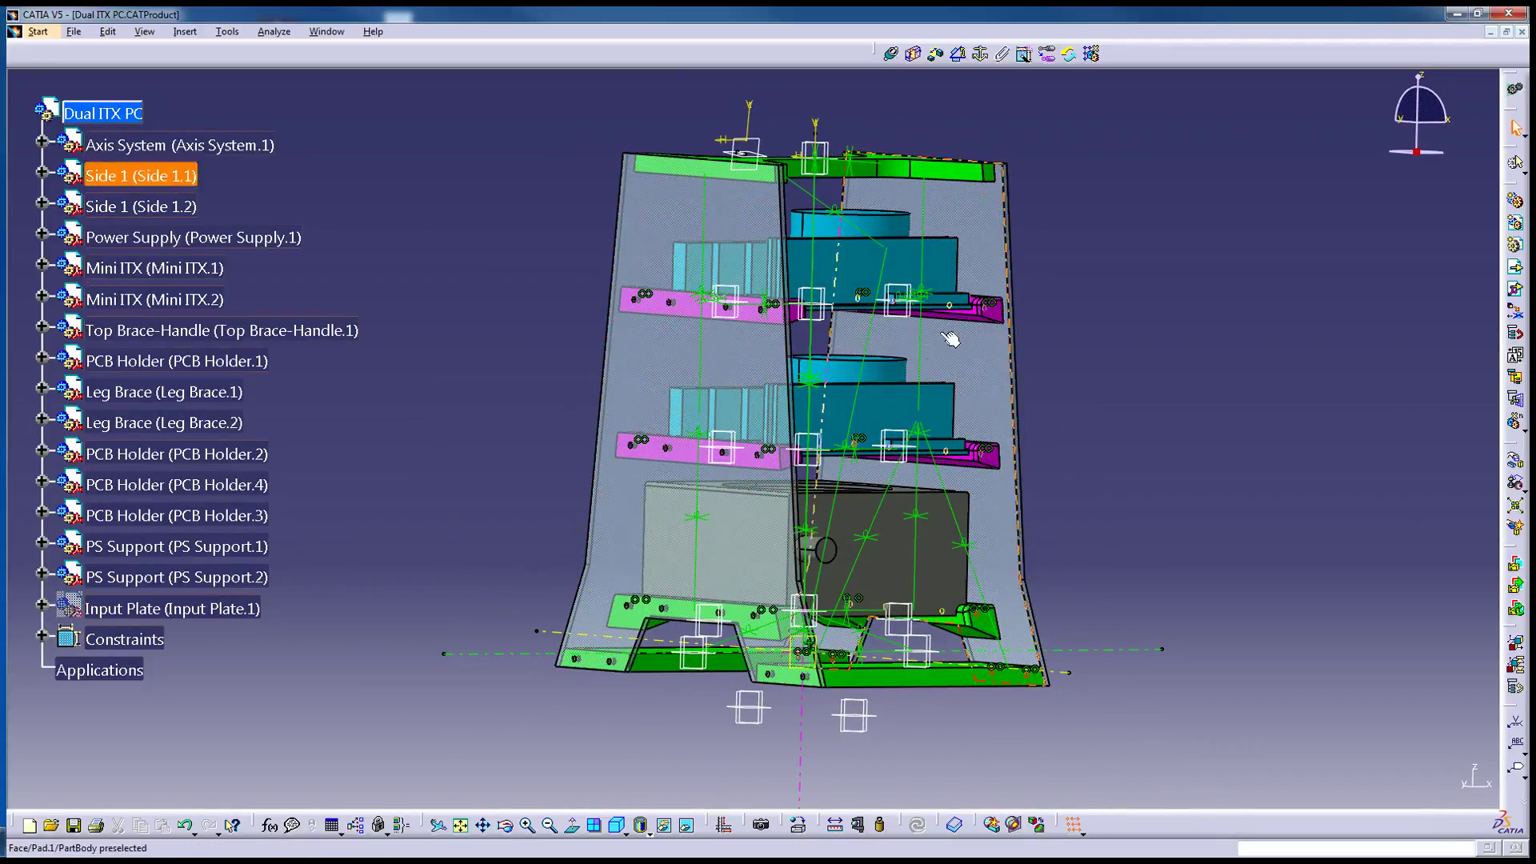
pyautogui.moveTo(950, 339); pyautogui.dragTo(658, 284, button='middle')
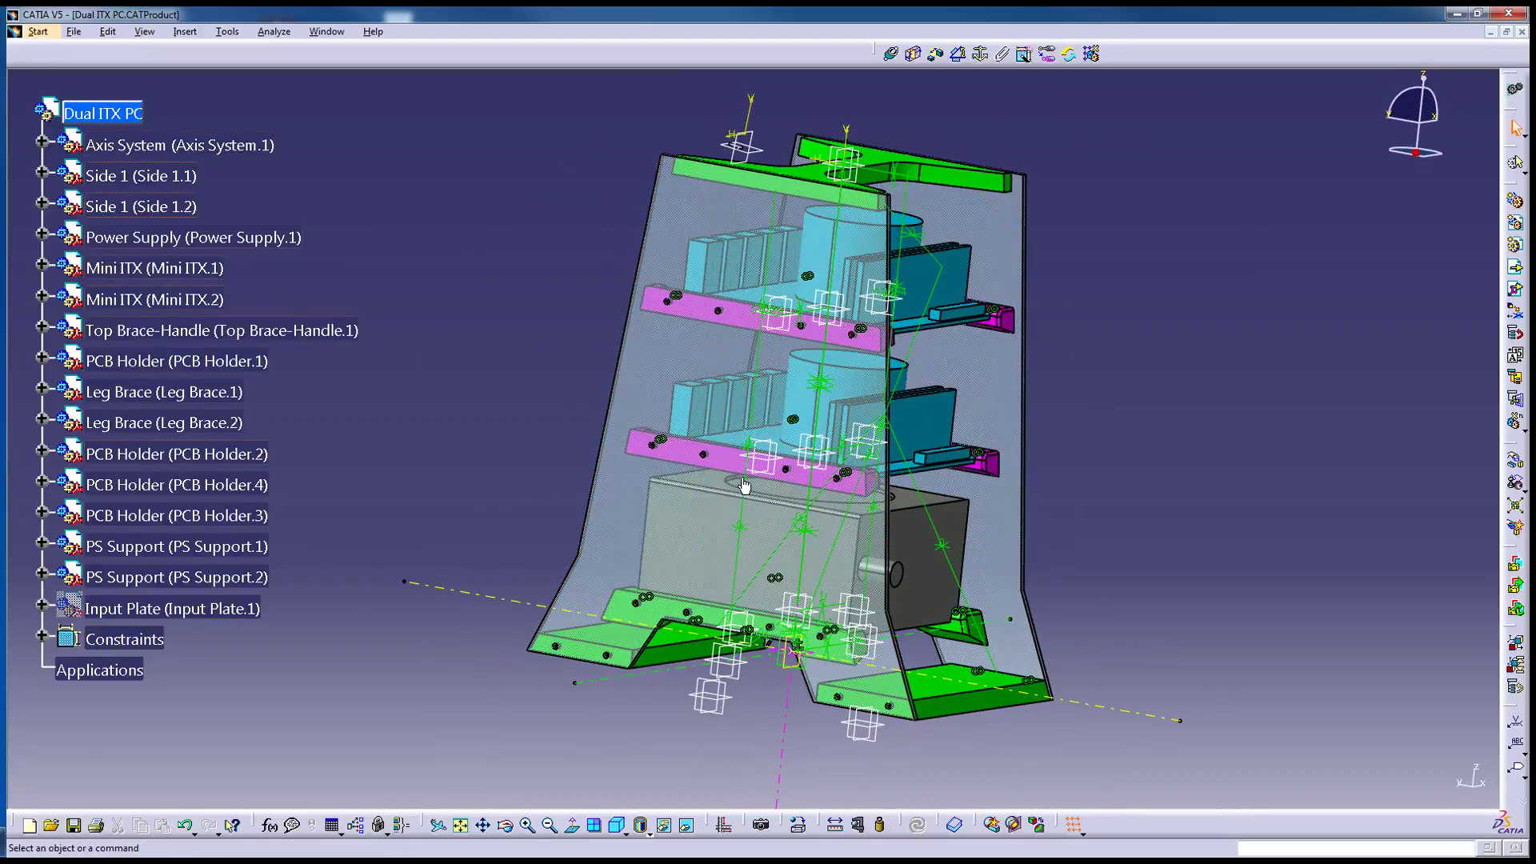
pyautogui.moveTo(884, 501); pyautogui.dragTo(724, 529, button='middle')
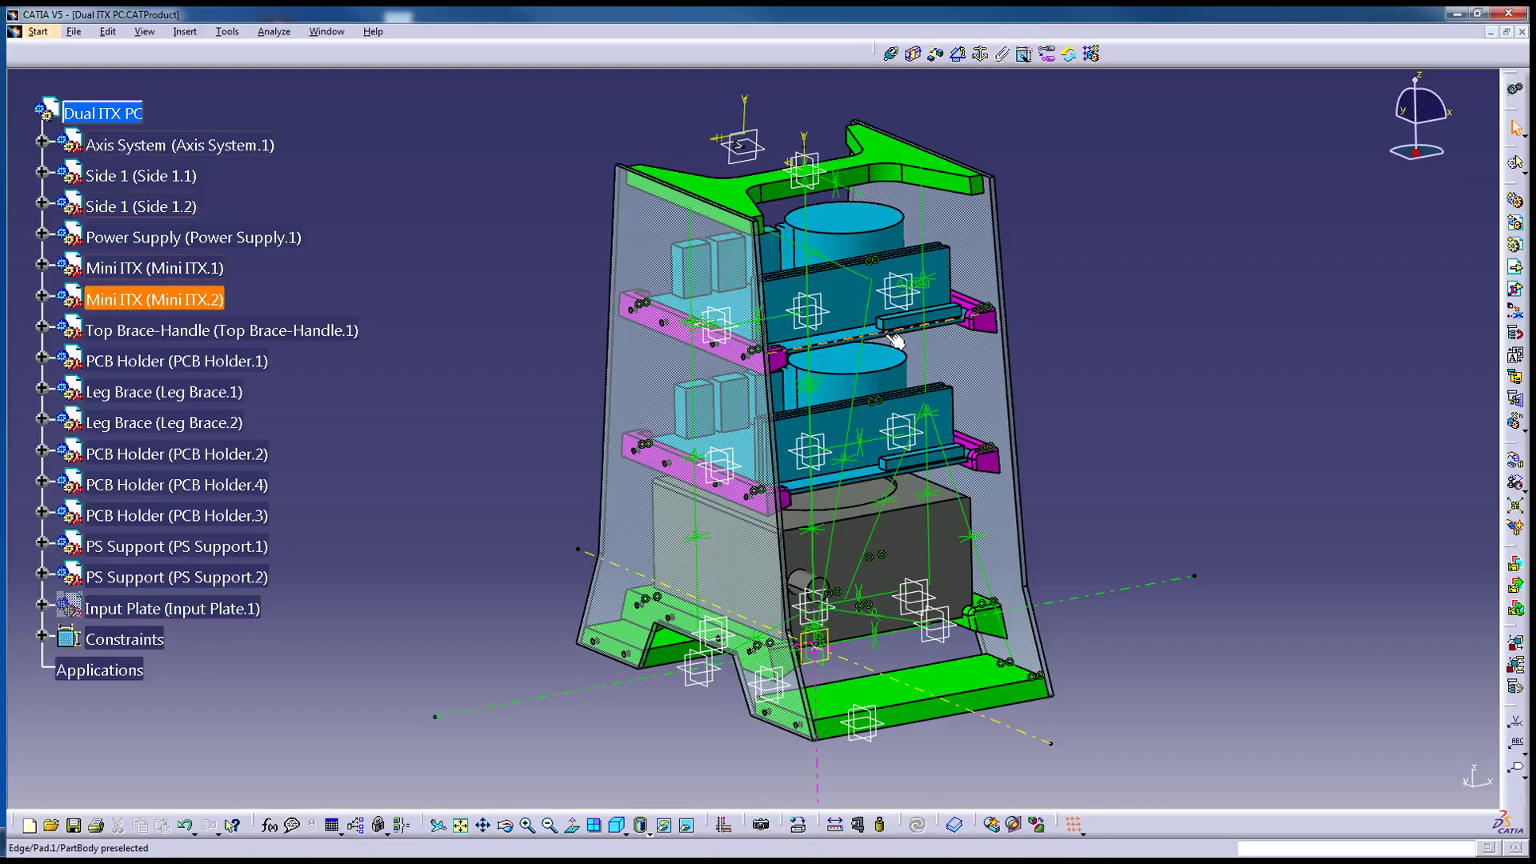
# Swing the case to a front-left view showing the boards between the side panels.
pyautogui.moveTo(865, 357); pyautogui.dragTo(867, 343, button='middle')
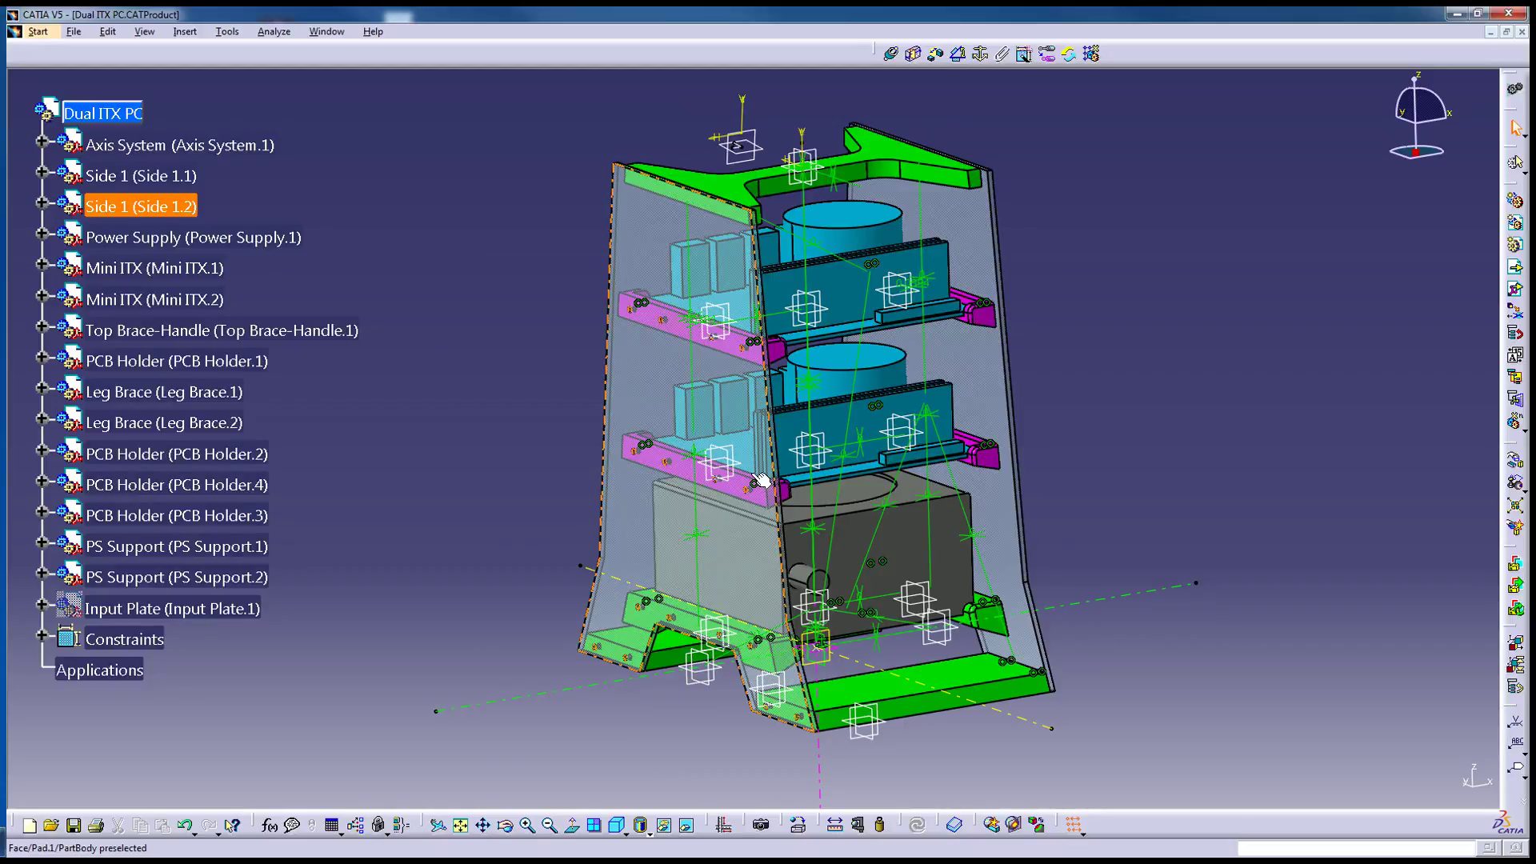
pyautogui.moveTo(762, 480); pyautogui.dragTo(824, 446, button='middle')
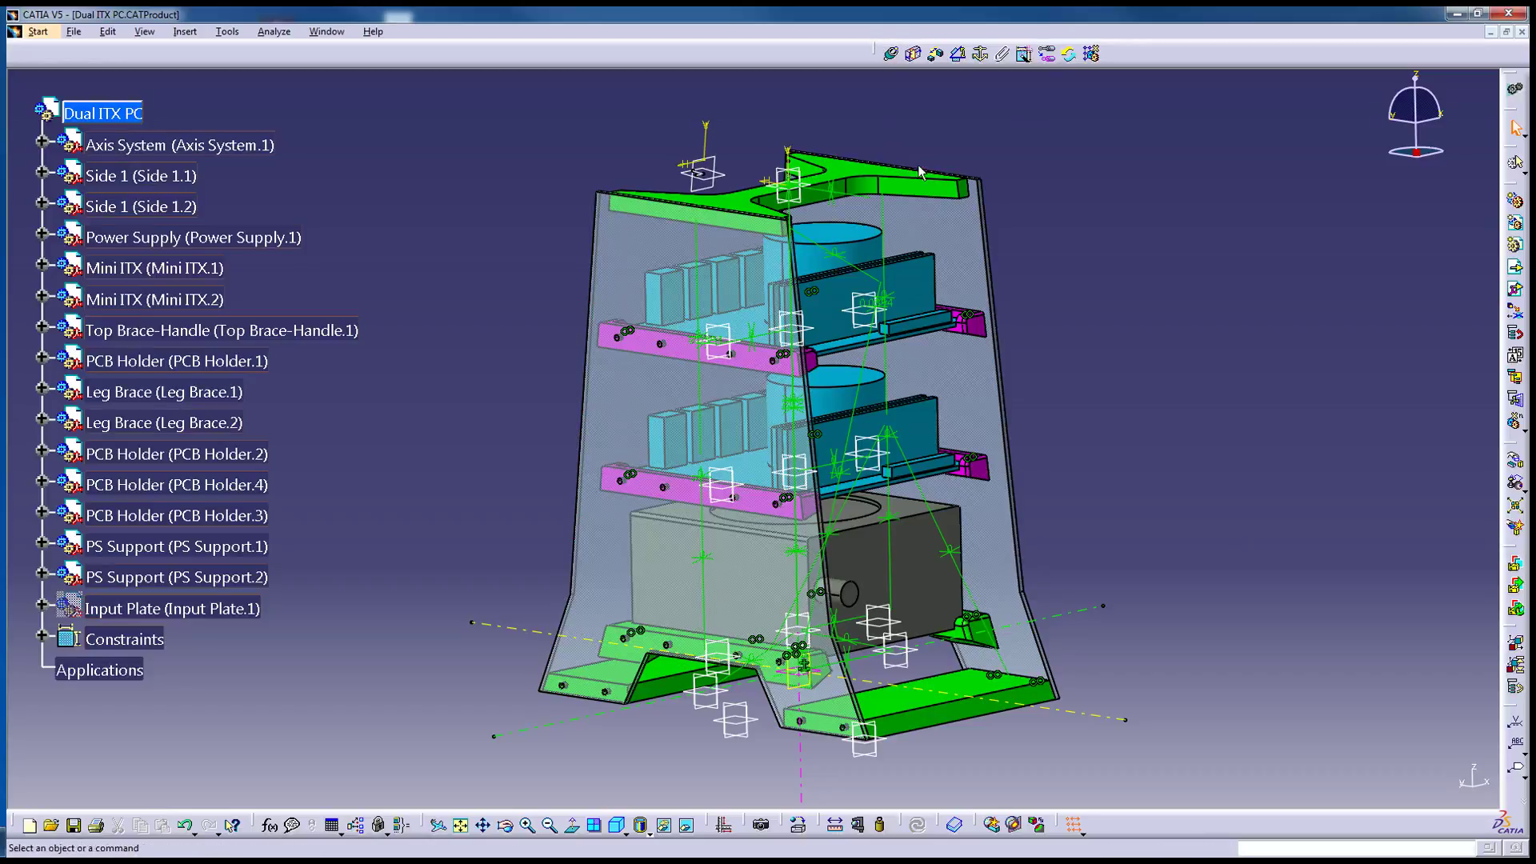
# Pan the assembled case slightly to the right in the view.
pyautogui.moveTo(919, 282); pyautogui.dragTo(879, 350, button='middle')
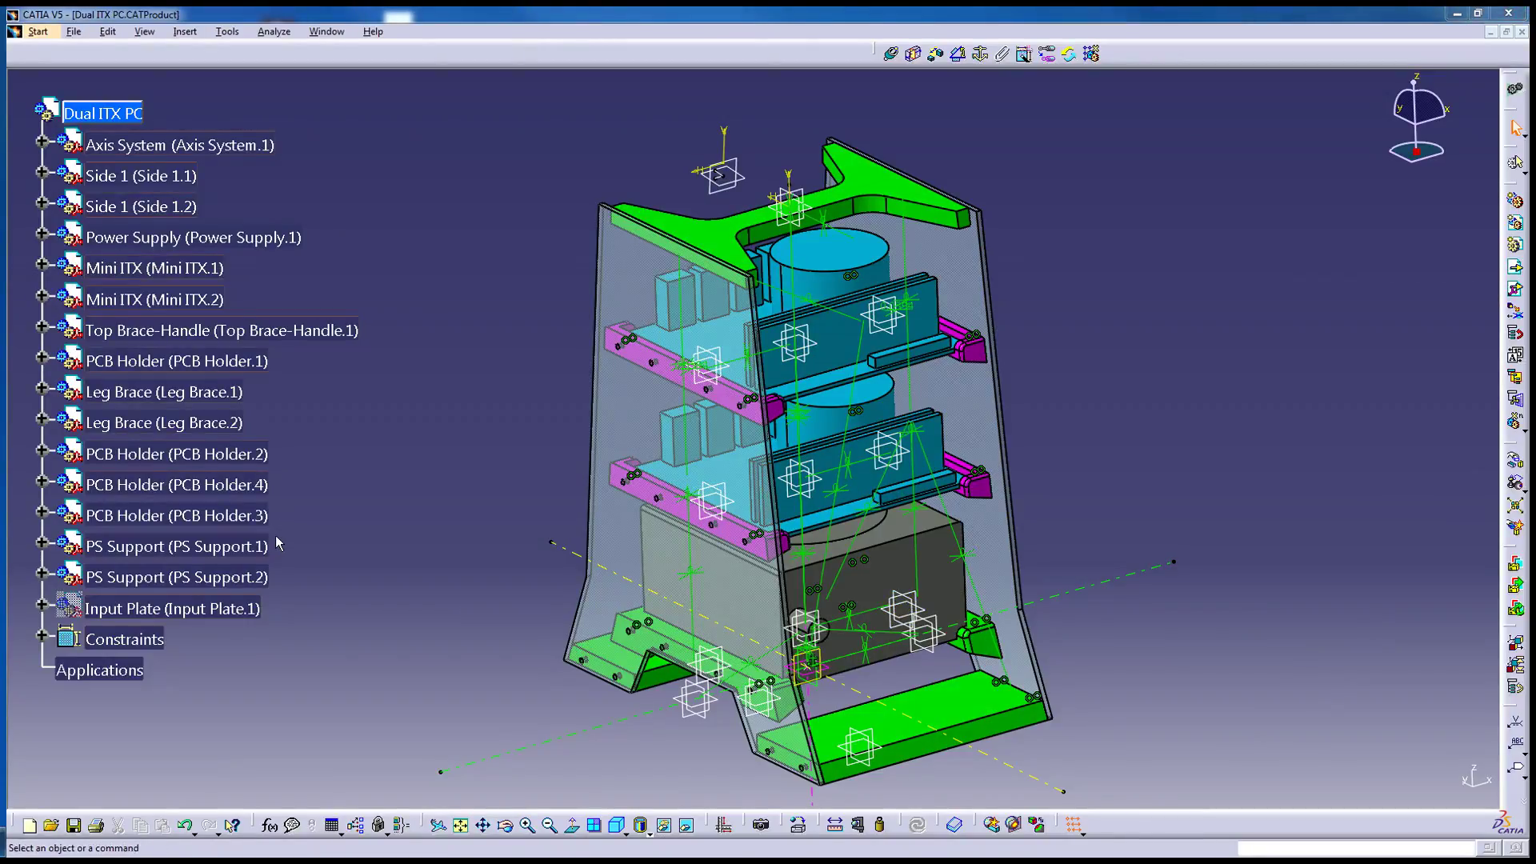
# Rotate the case toward a straight front view along its narrow face to check hole alignment.
pyautogui.moveTo(575, 514); pyautogui.dragTo(891, 579, button='middle')
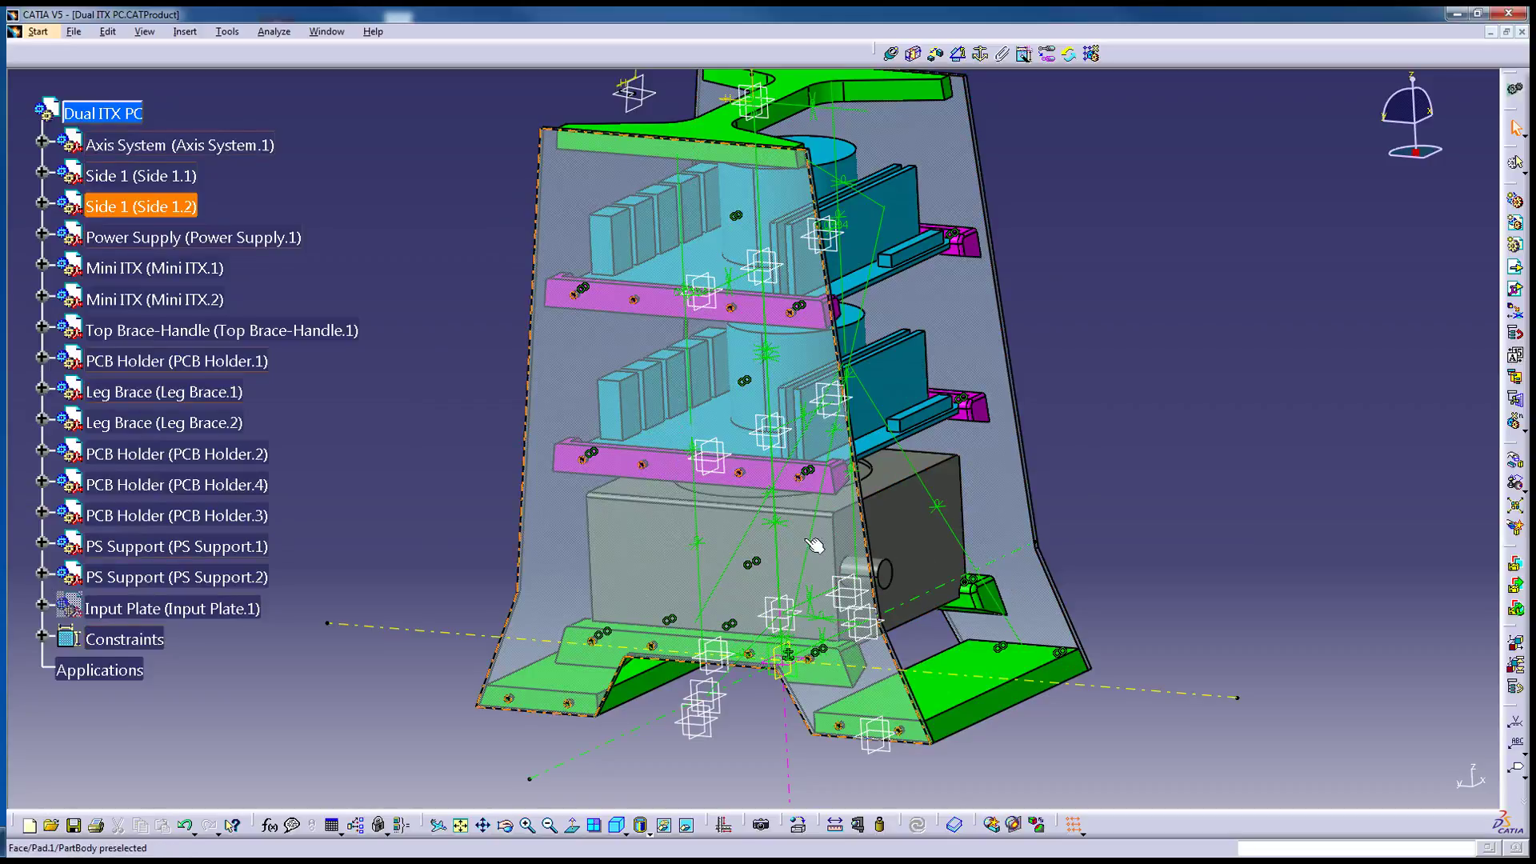
pyautogui.moveTo(926, 564); pyautogui.dragTo(970, 532, button='middle')
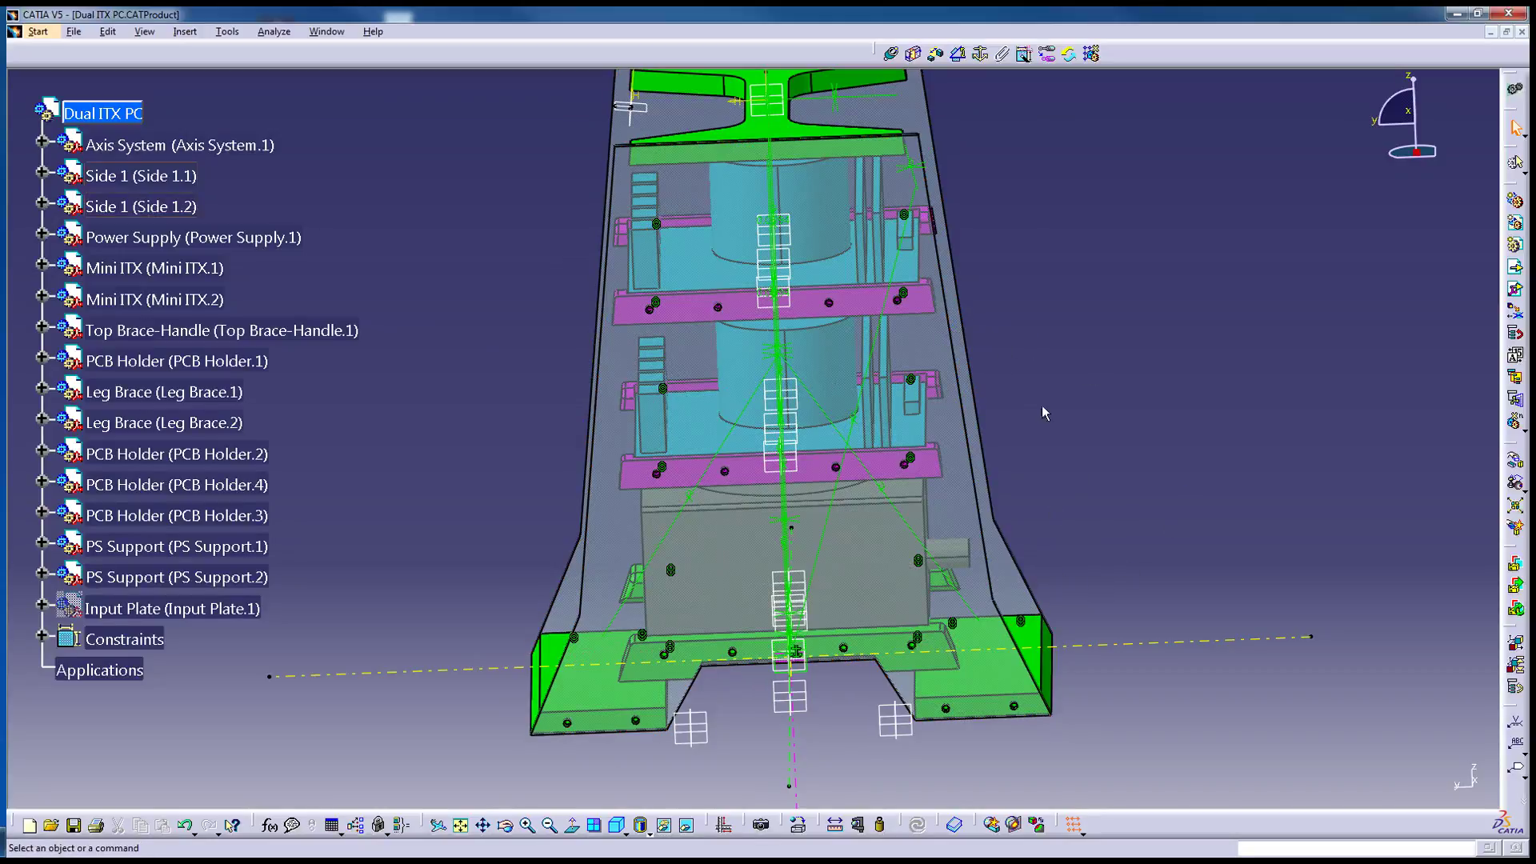
# Orbit the case through near-front, front-left, rear and underside views.
pyautogui.moveTo(1076, 391); pyautogui.dragTo(960, 500, button='middle')
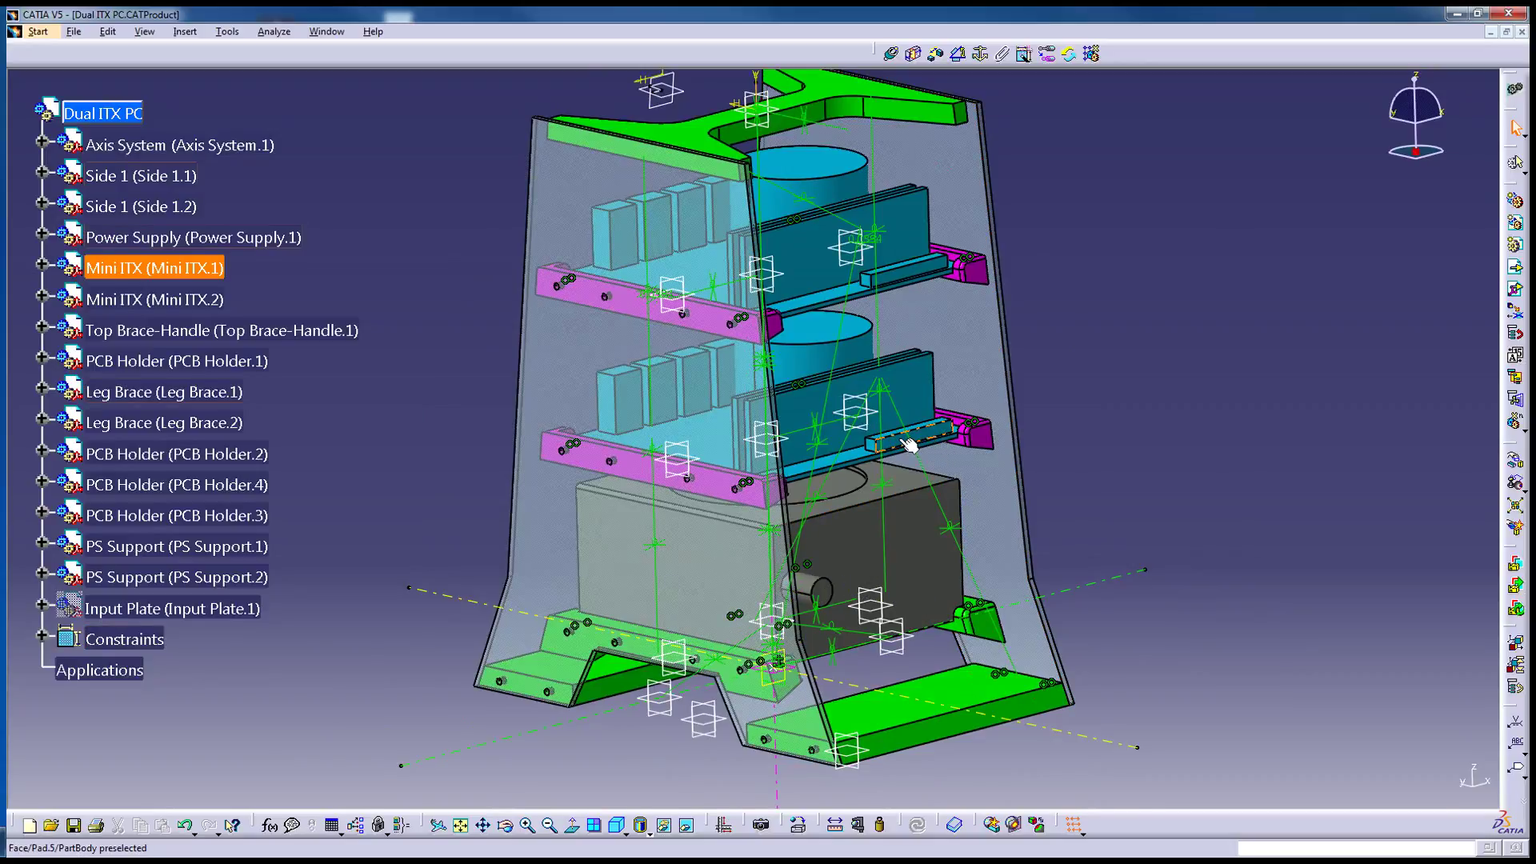
pyautogui.moveTo(904, 441); pyautogui.dragTo(1017, 429, button='middle')
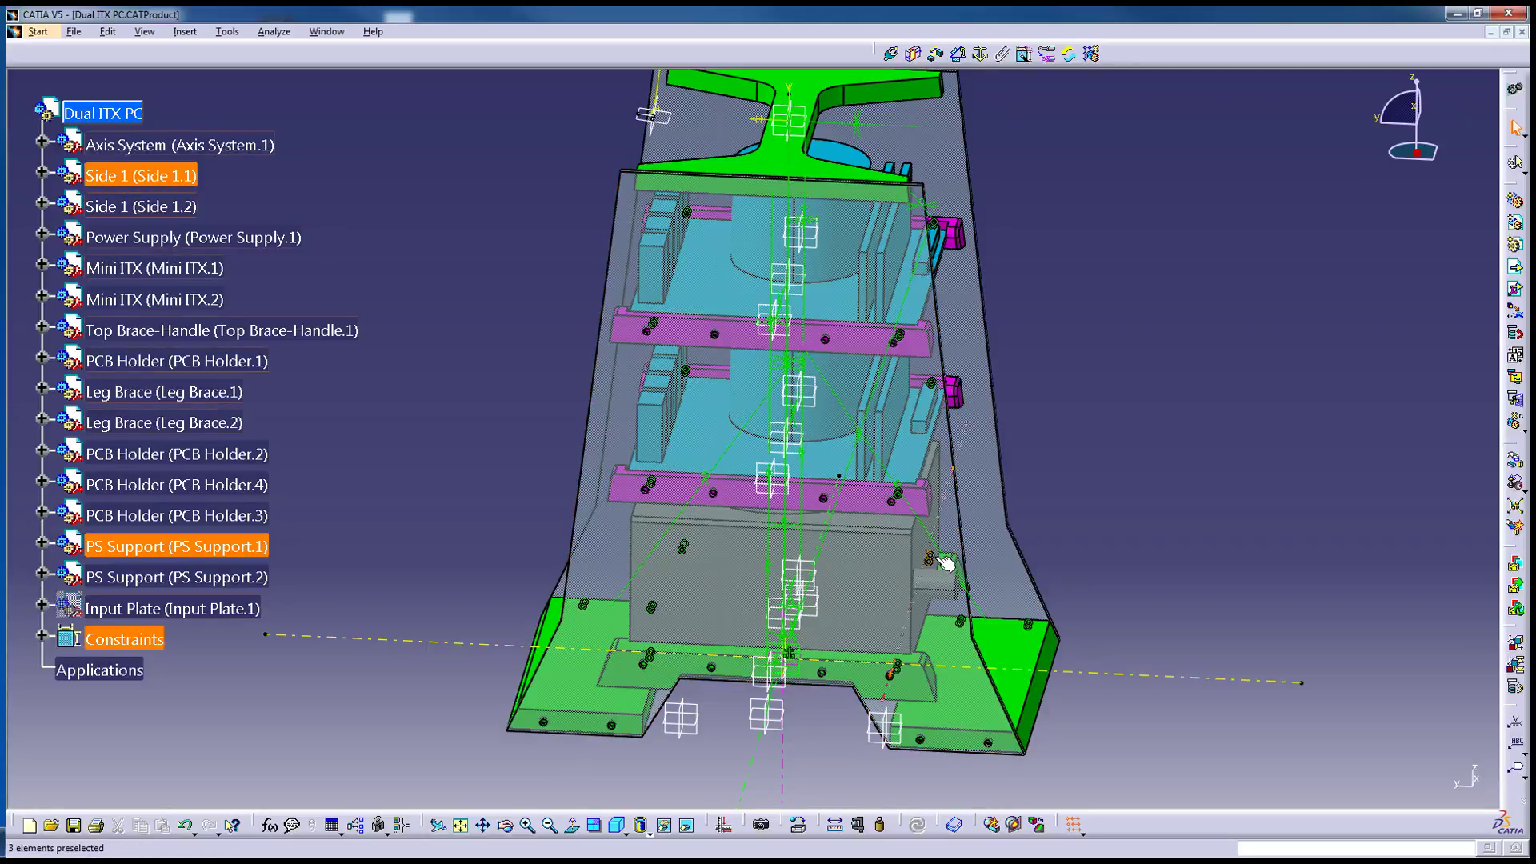
pyautogui.moveTo(942, 570); pyautogui.dragTo(800, 557, button='middle')
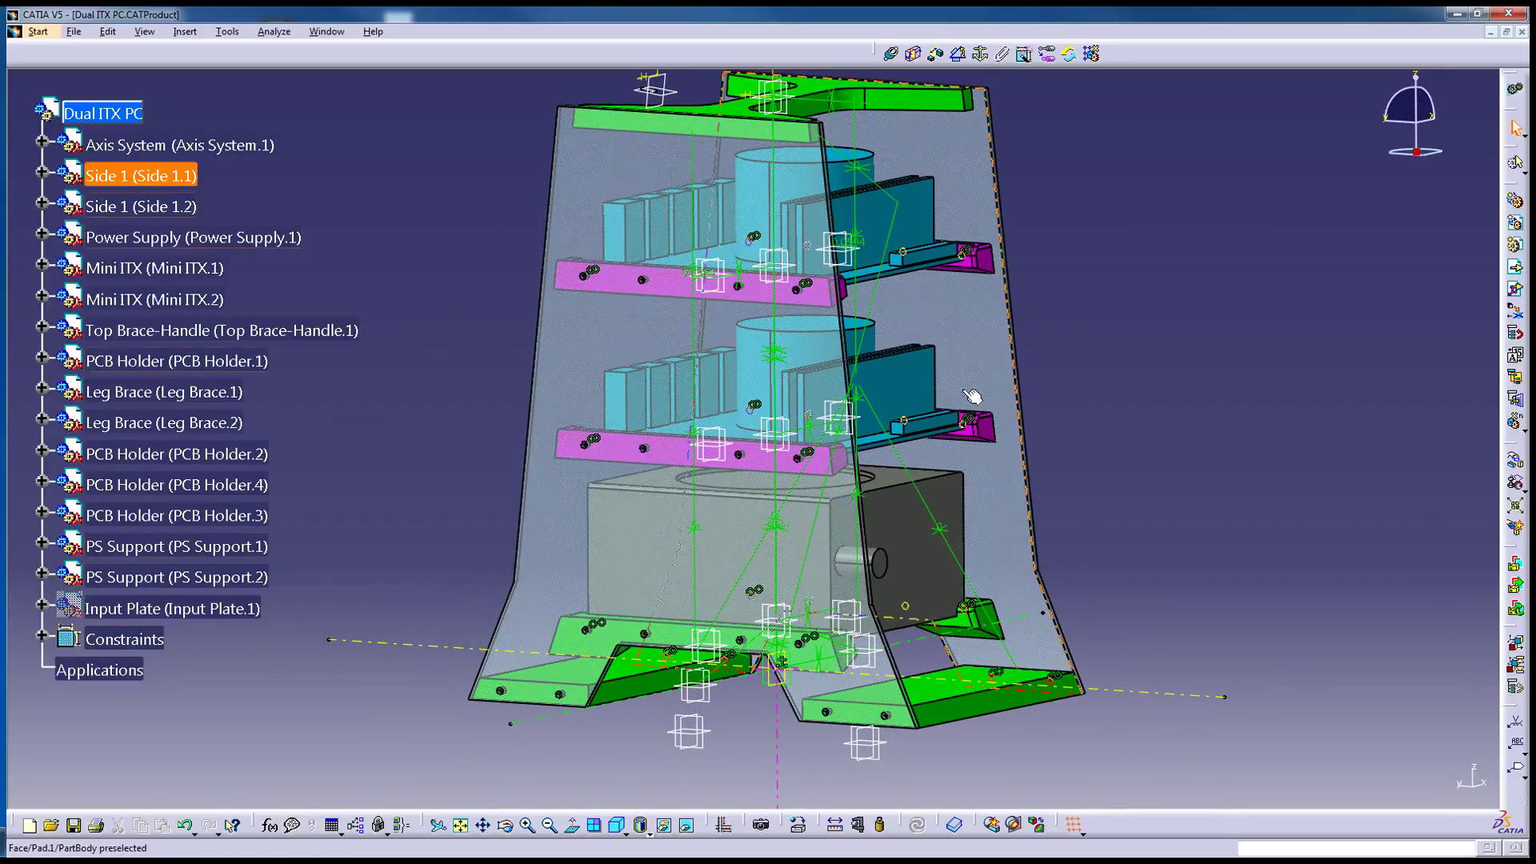
pyautogui.moveTo(885, 456); pyautogui.dragTo(723, 559, button='middle')
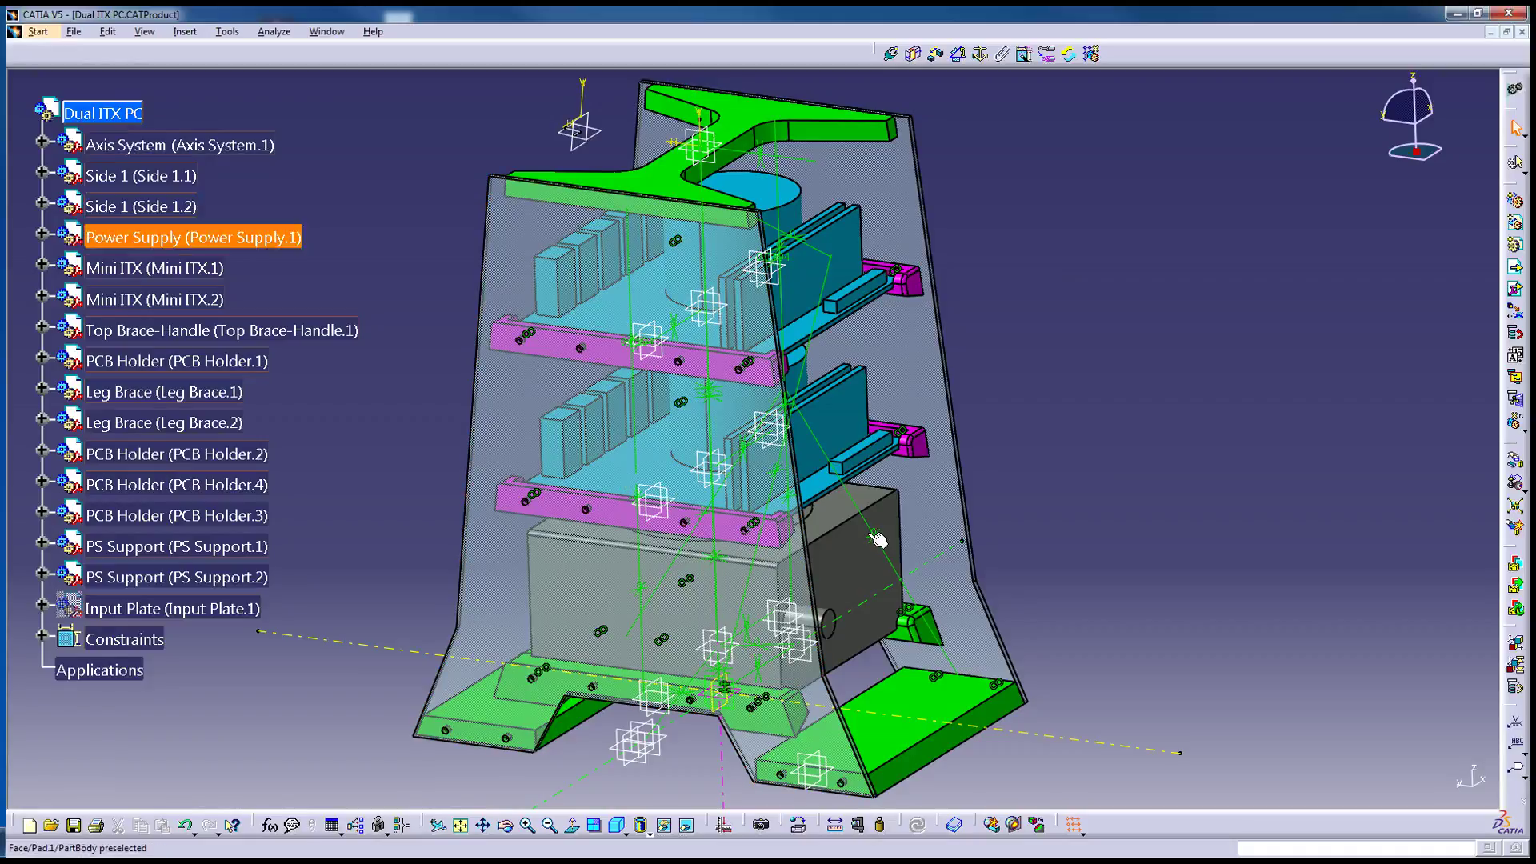
pyautogui.moveTo(877, 541); pyautogui.dragTo(775, 479, button='middle')
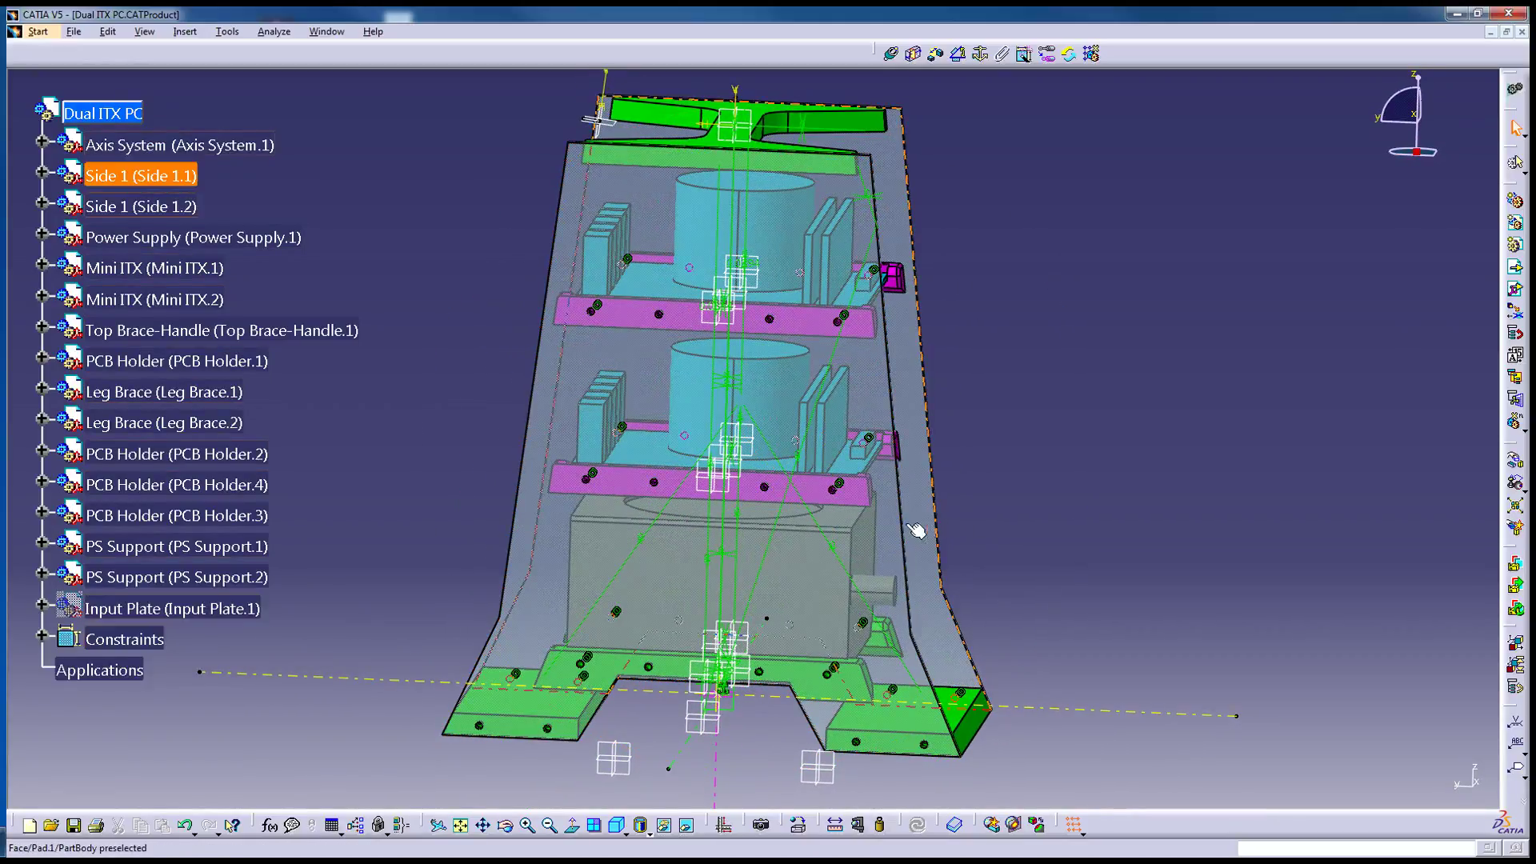
pyautogui.moveTo(872, 535)
pyautogui.mouseDown(button='middle')
pyautogui.moveTo(891, 520)
pyautogui.moveTo(880, 532)
pyautogui.mouseUp(button='middle')
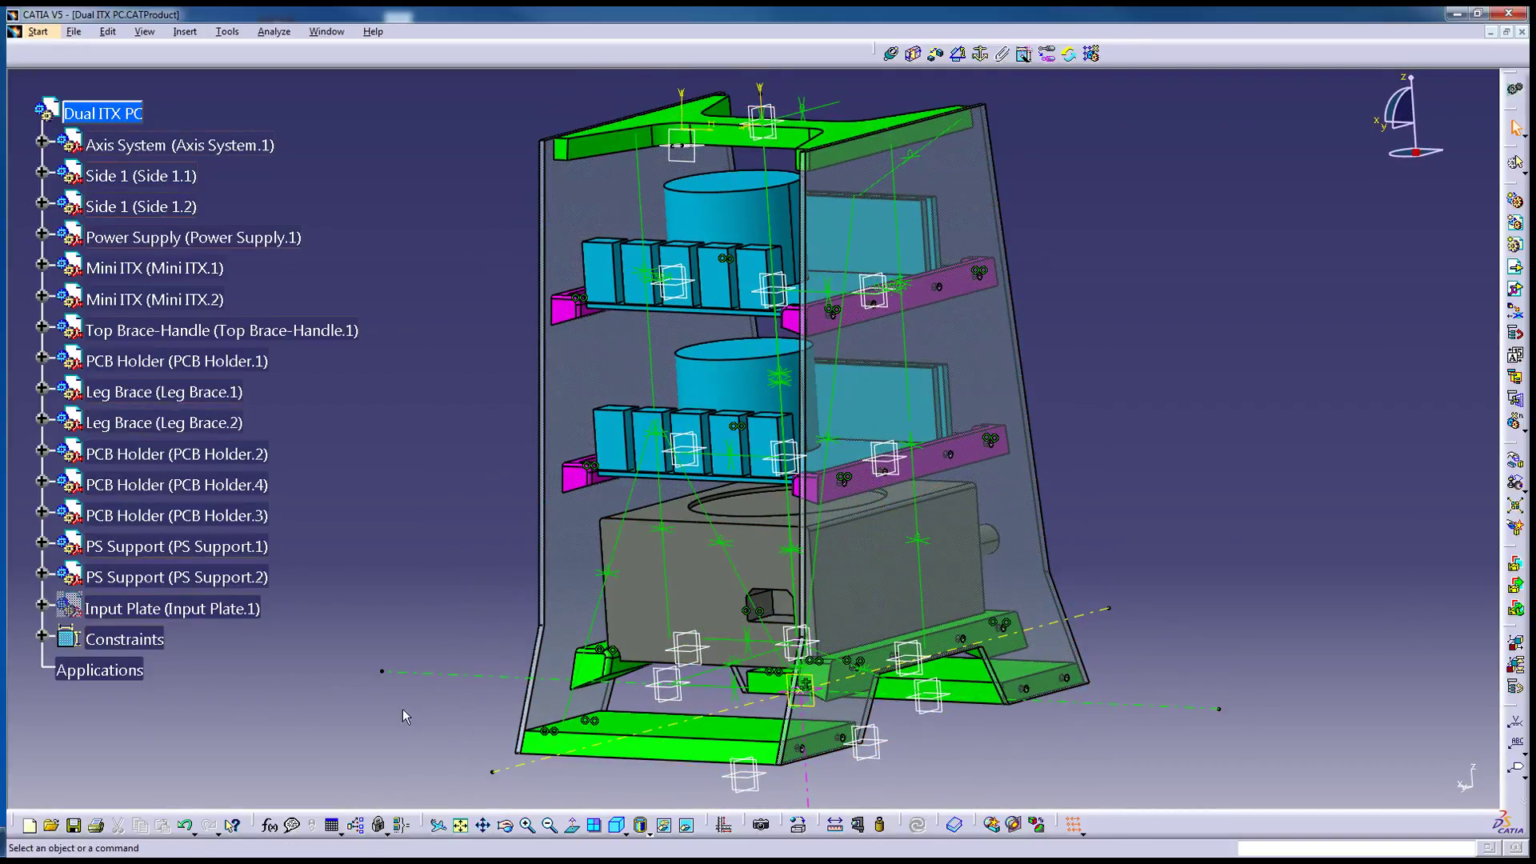
pyautogui.moveTo(404, 716); pyautogui.dragTo(682, 613, button='middle')
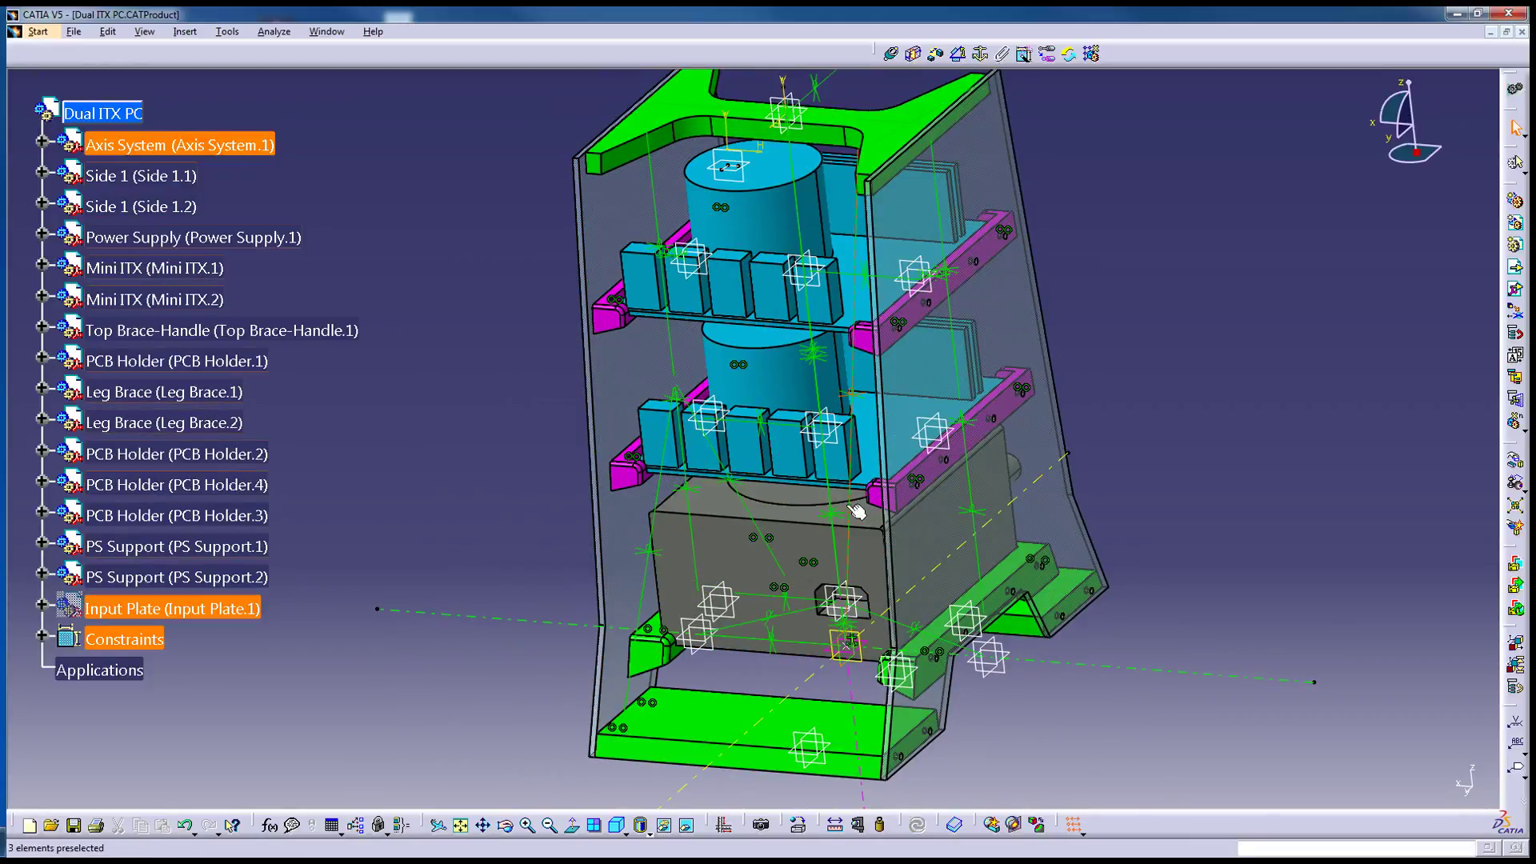
pyautogui.moveTo(856, 512); pyautogui.dragTo(748, 480, button='middle')
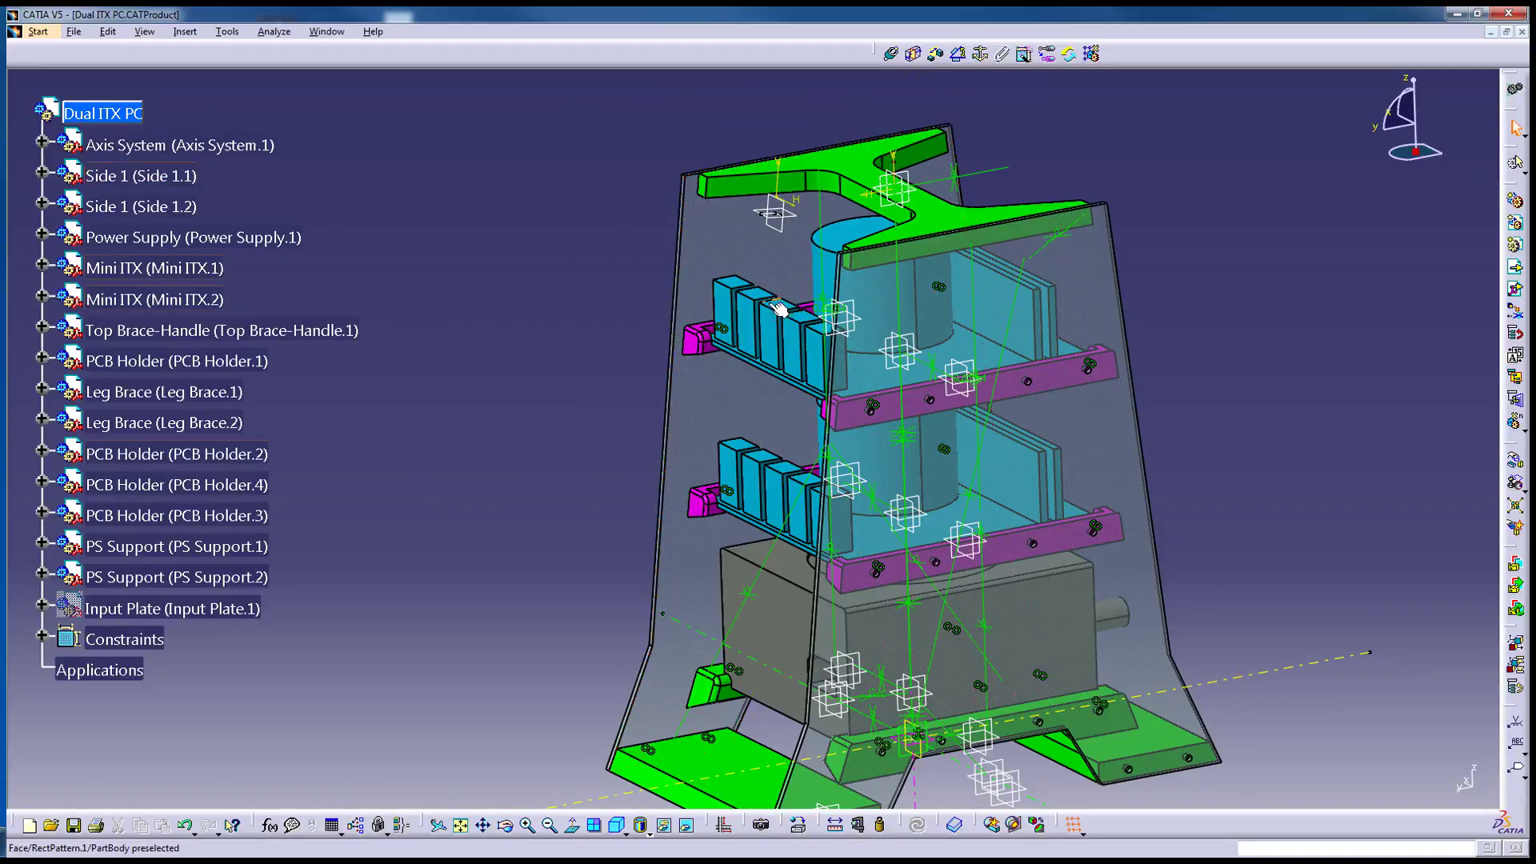
# Keep orbiting around the case's other and back sides, finishing on a straight front view.
pyautogui.moveTo(684, 516); pyautogui.dragTo(848, 632, button='middle')
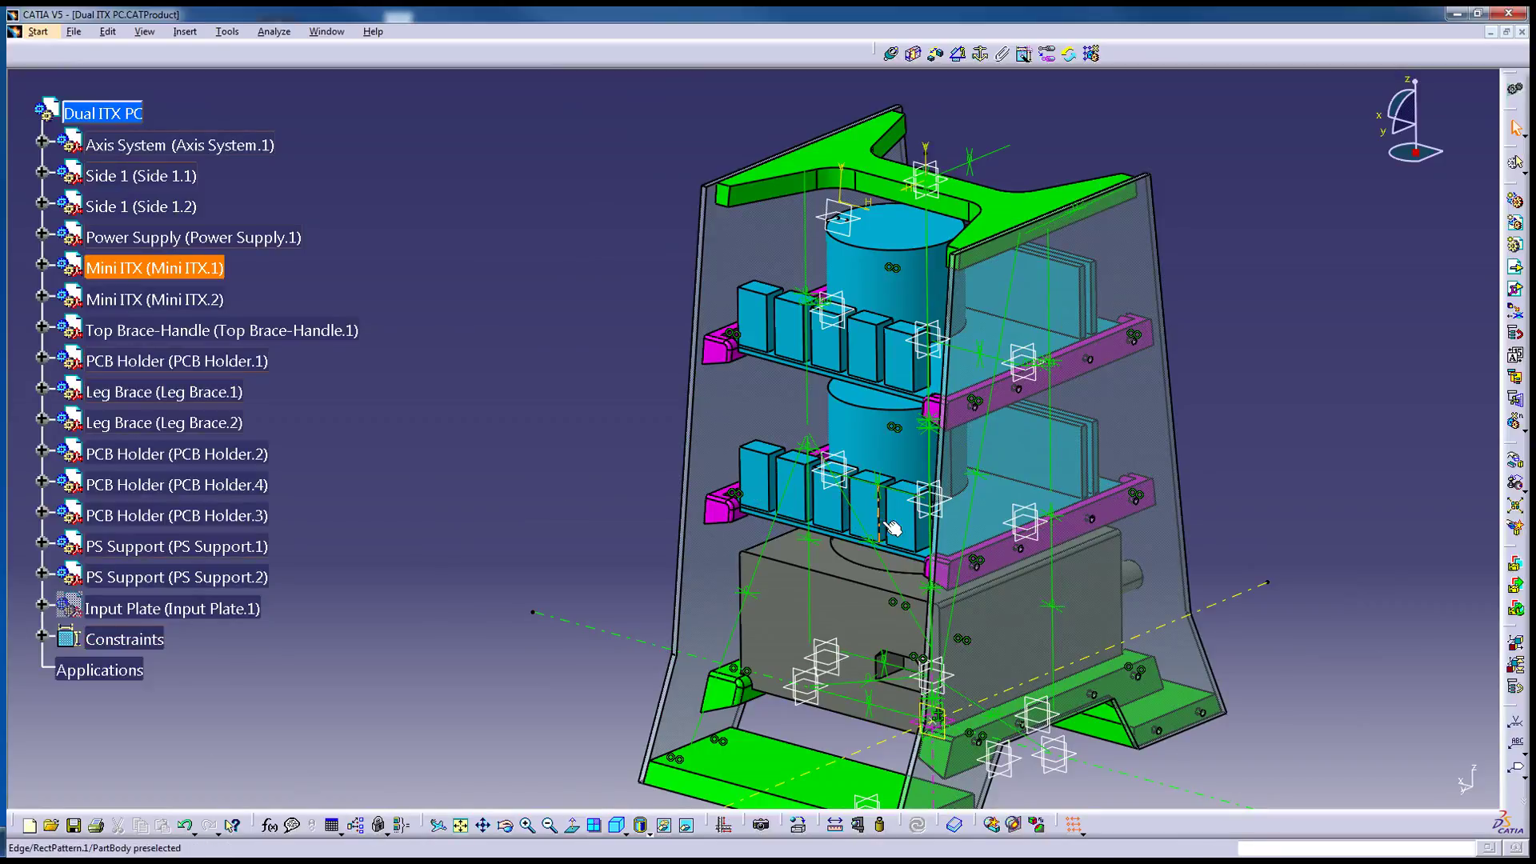
pyautogui.moveTo(768, 502); pyautogui.dragTo(974, 457, button='middle')
pyautogui.moveTo(803, 510); pyautogui.dragTo(858, 508, button='middle')
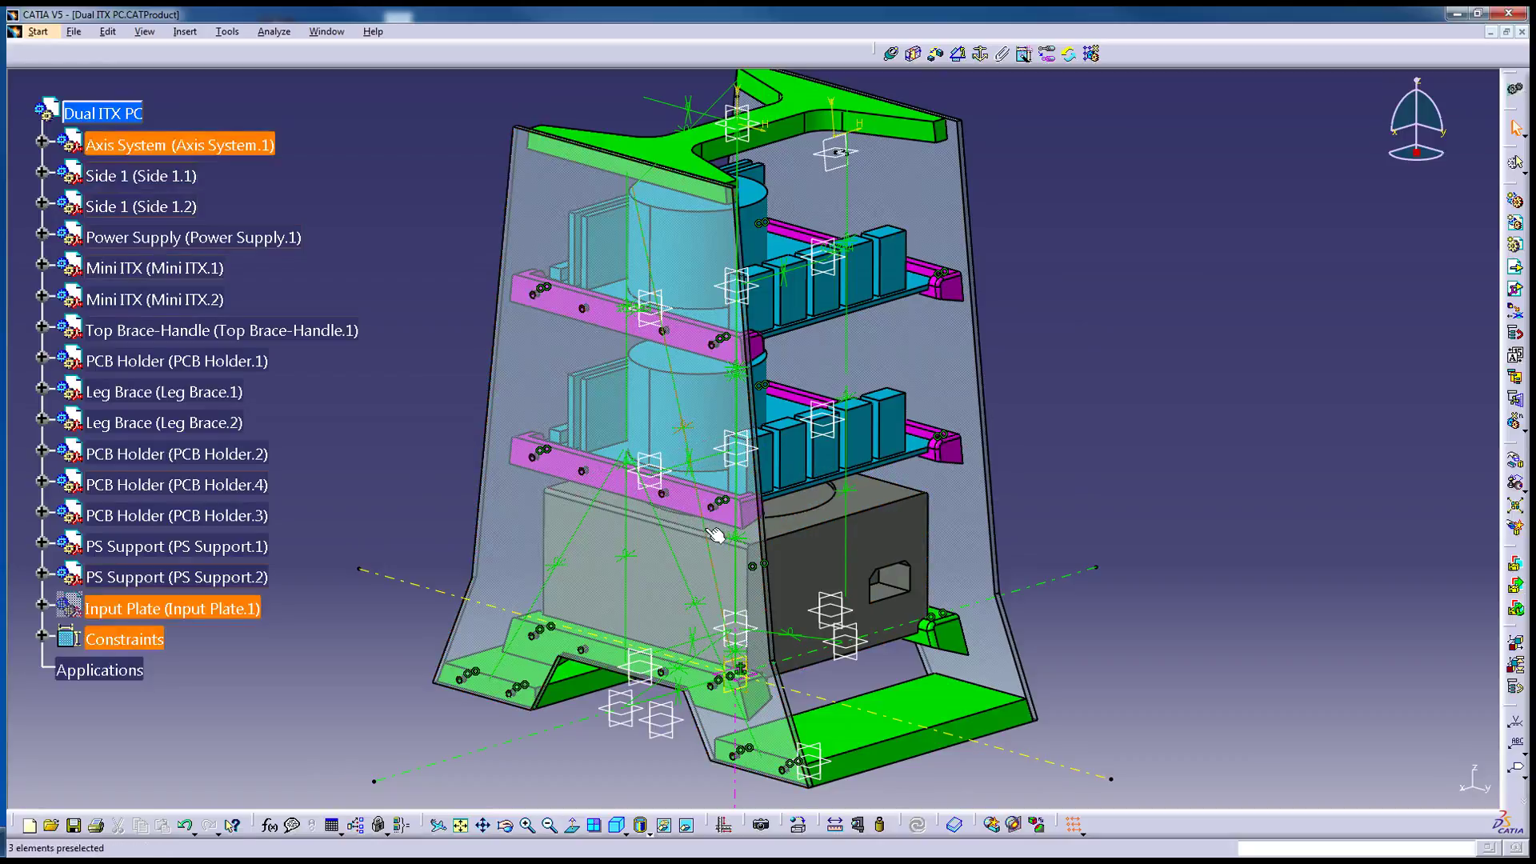
pyautogui.moveTo(715, 535); pyautogui.dragTo(863, 252, button='middle')
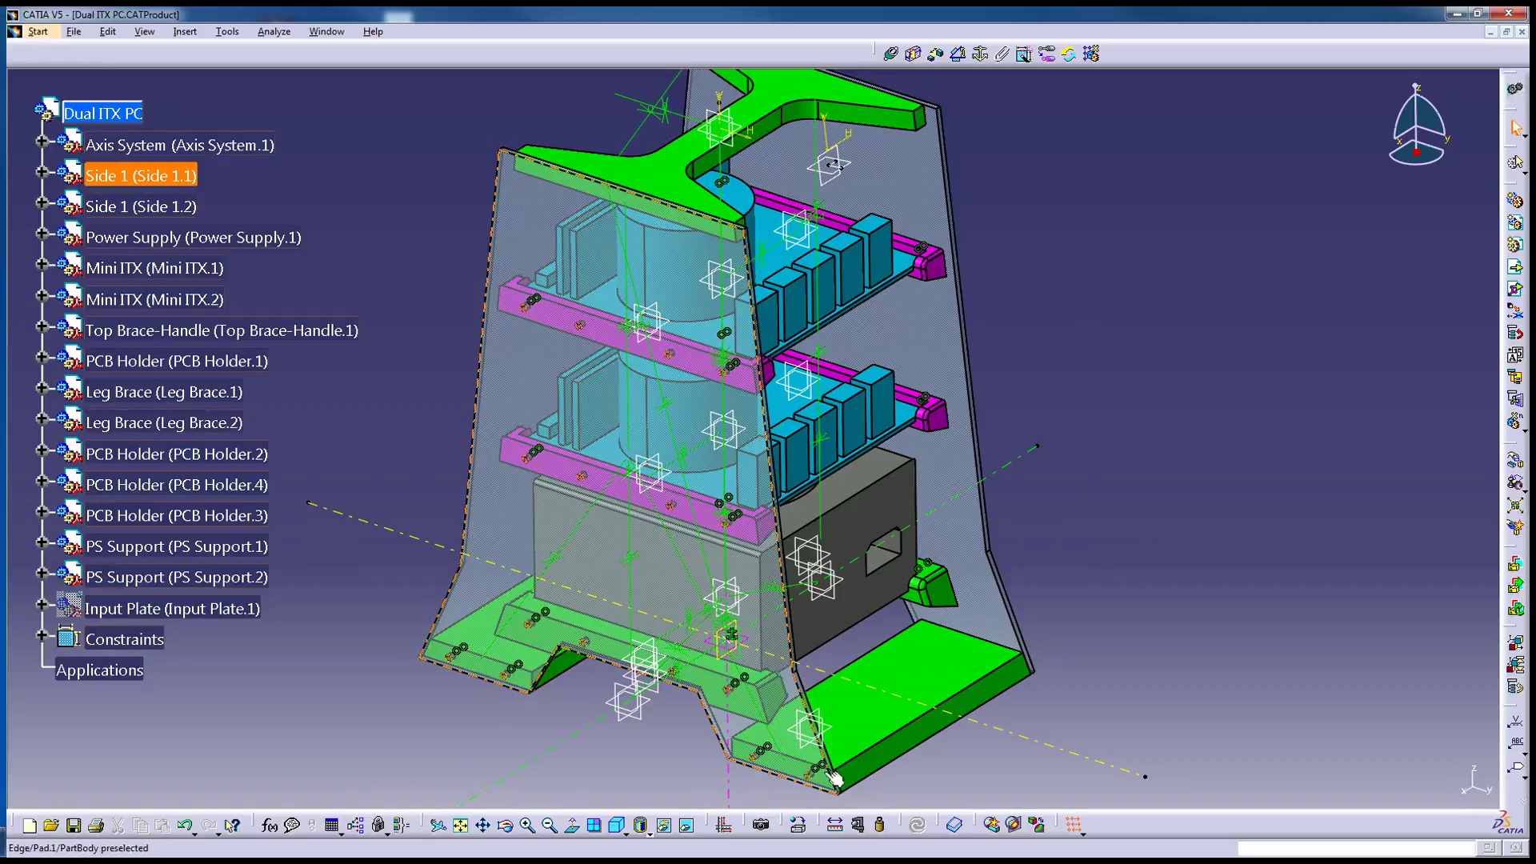
pyautogui.moveTo(954, 784); pyautogui.dragTo(867, 627, button='middle')
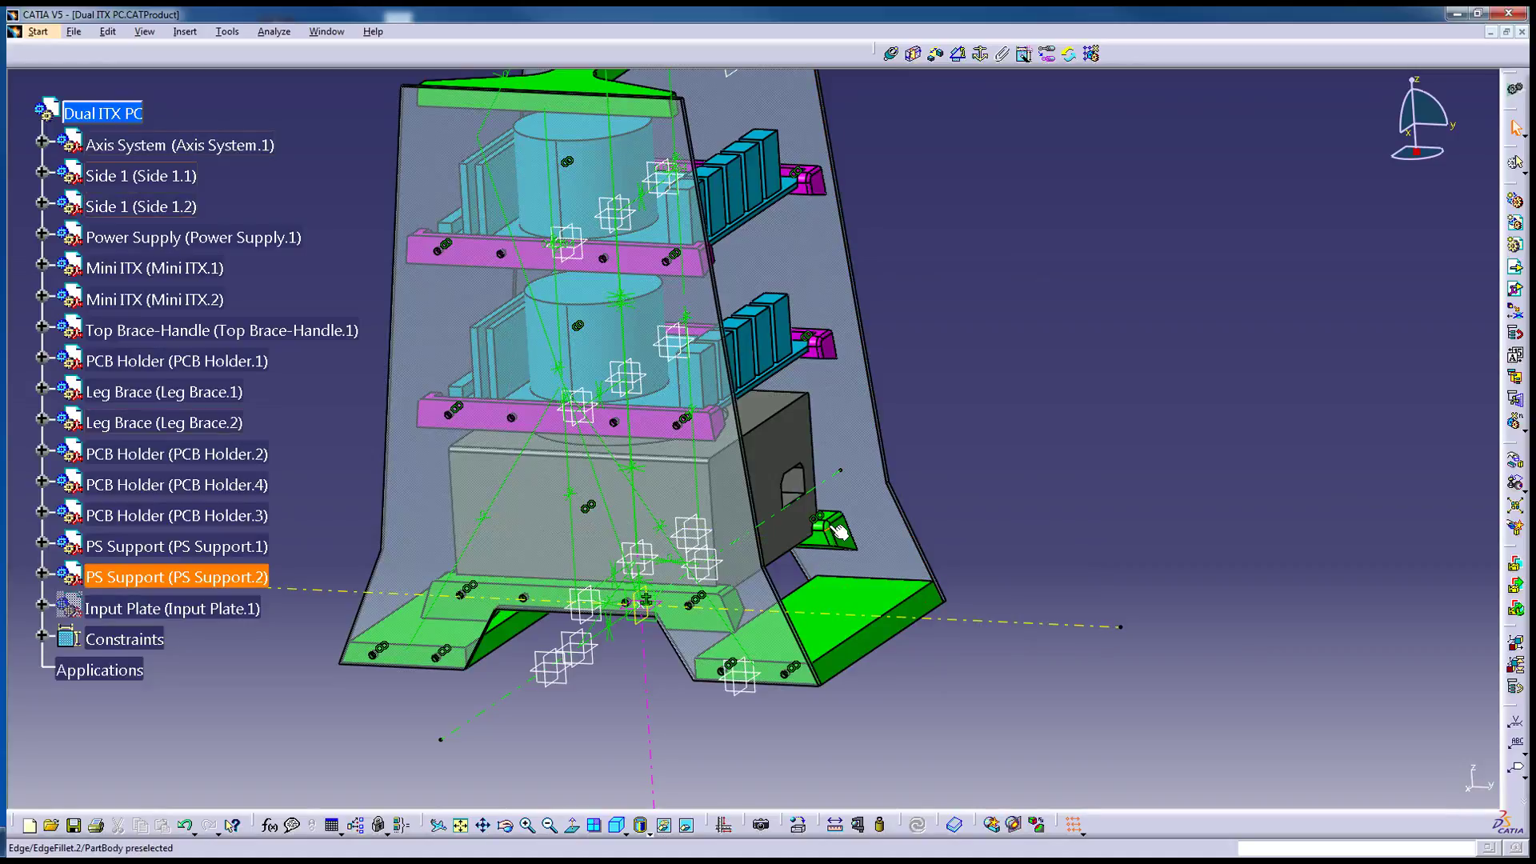
pyautogui.moveTo(901, 479); pyautogui.dragTo(483, 314, button='middle')
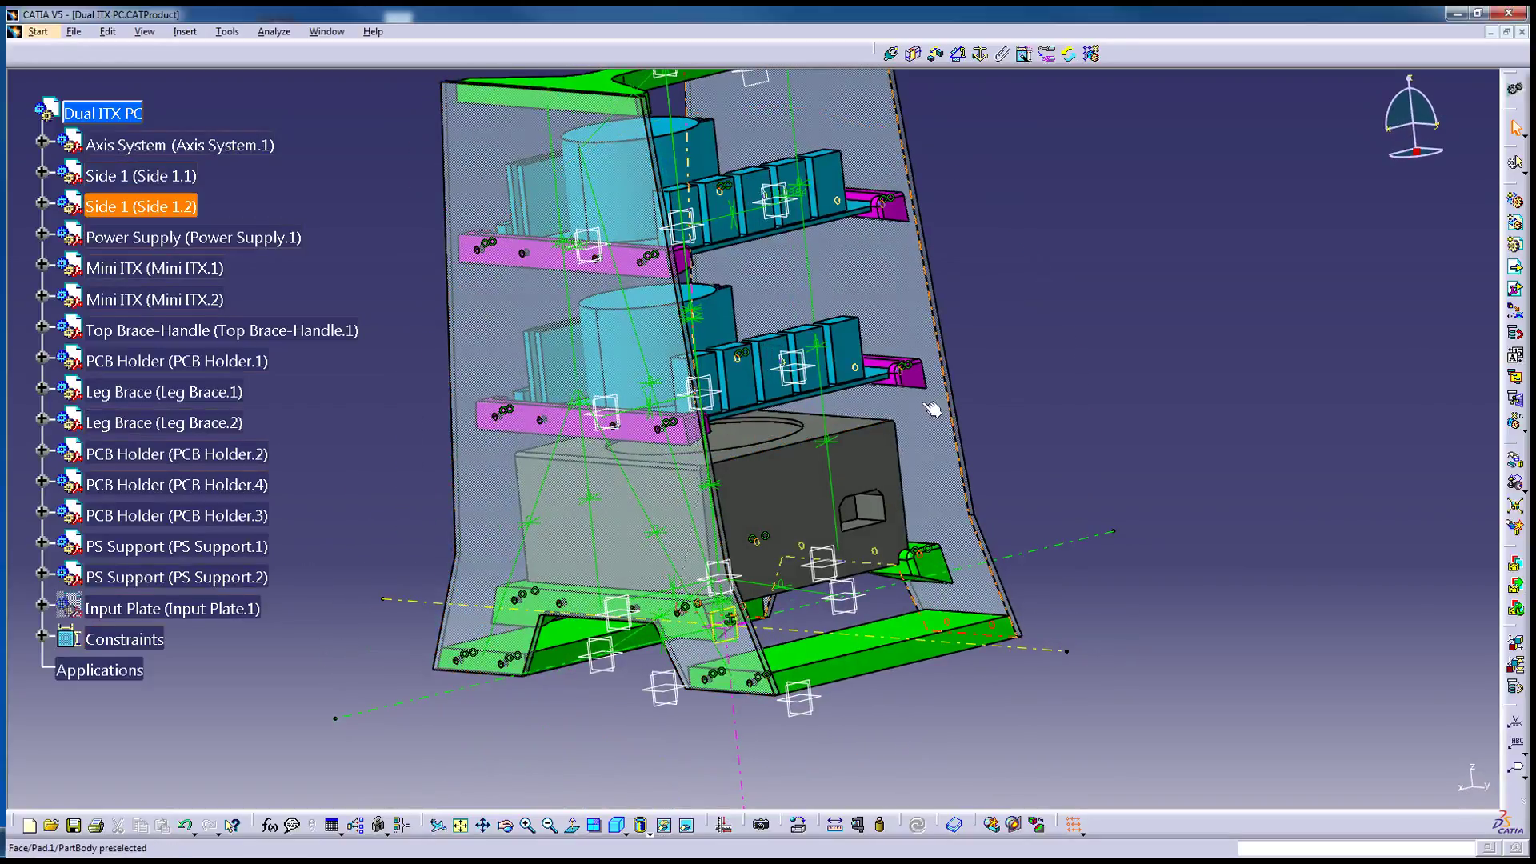
pyautogui.moveTo(560, 268); pyautogui.dragTo(793, 520, button='middle')
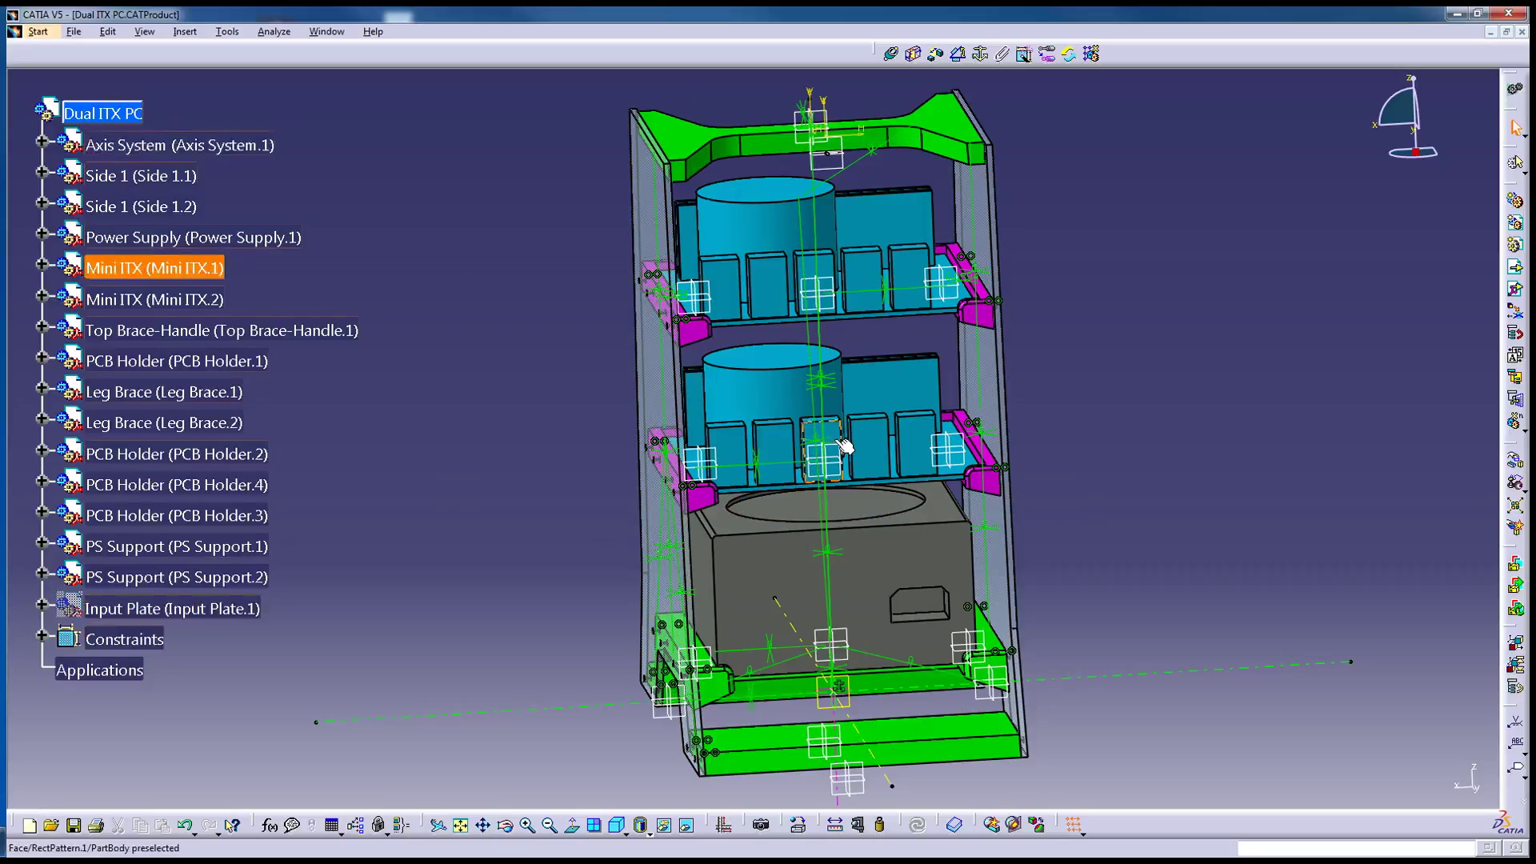
pyautogui.moveTo(920, 480); pyautogui.dragTo(985, 497, button='middle')
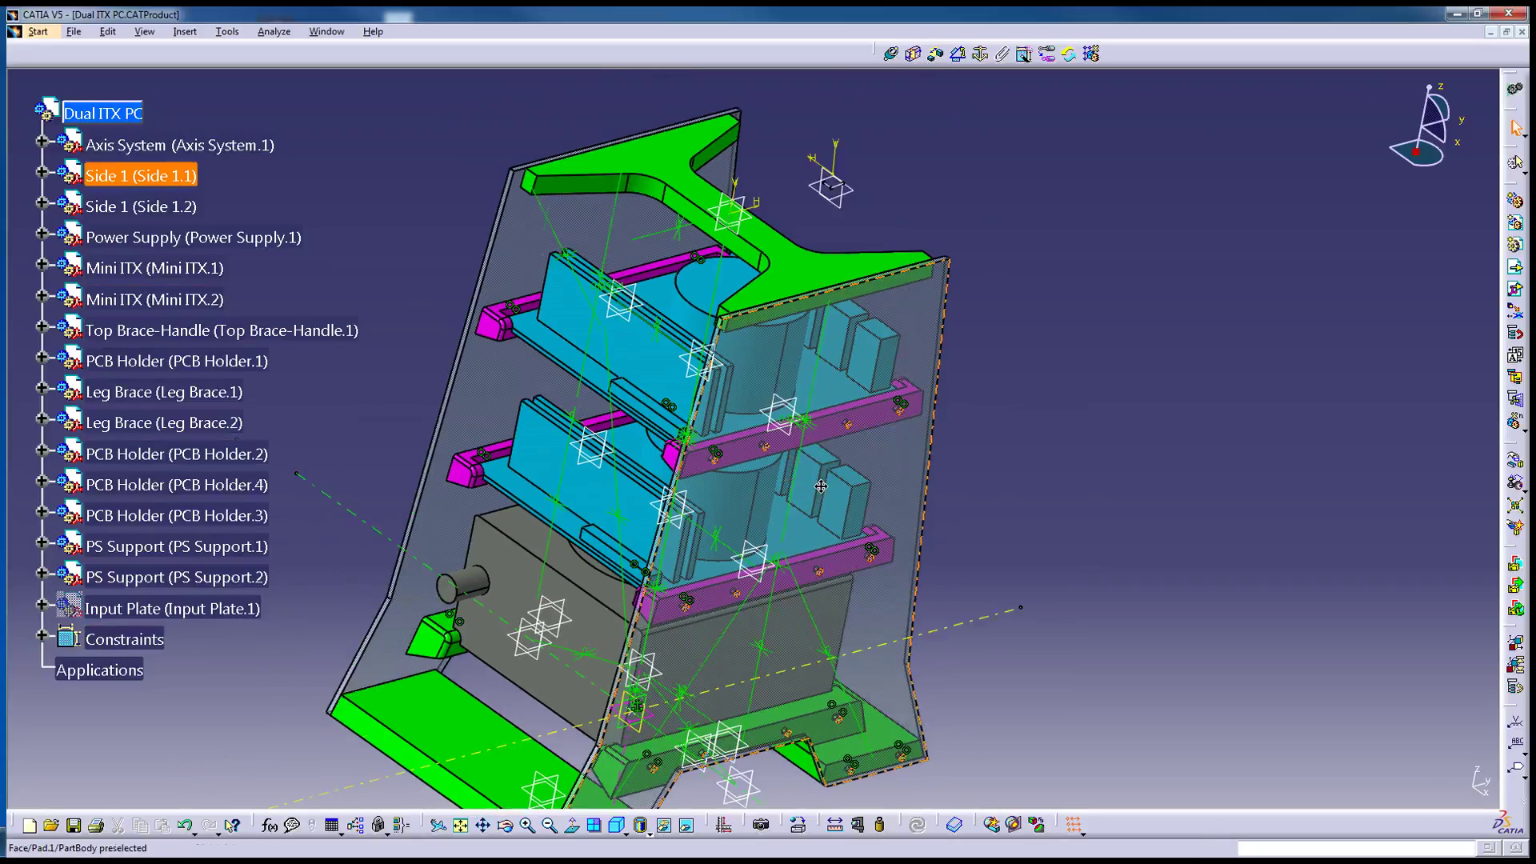
pyautogui.moveTo(896, 416); pyautogui.dragTo(859, 394, button='middle')
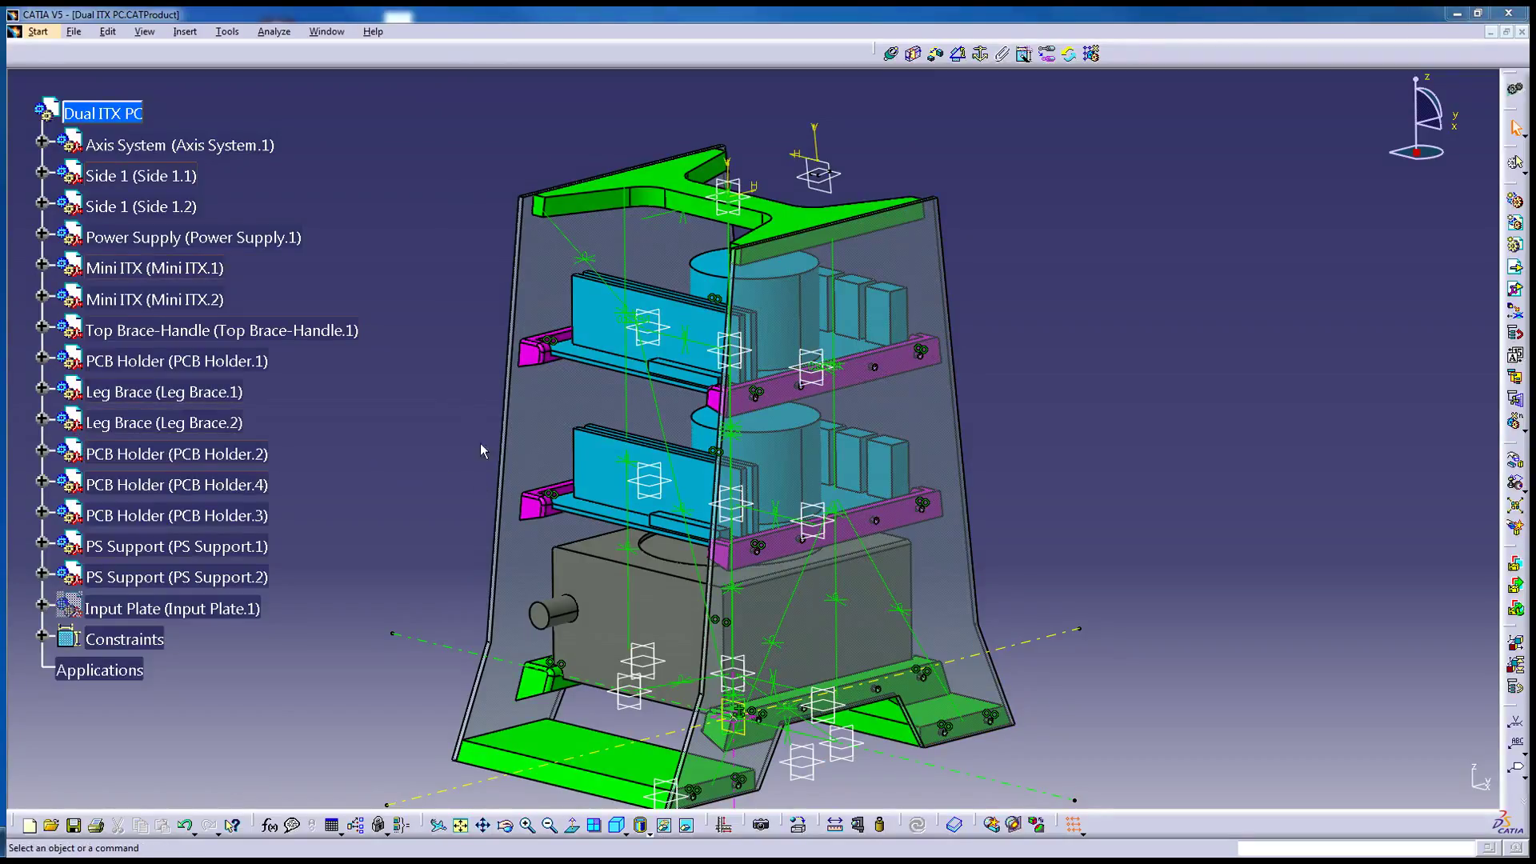
pyautogui.moveTo(628, 528); pyautogui.dragTo(905, 456, button='middle')
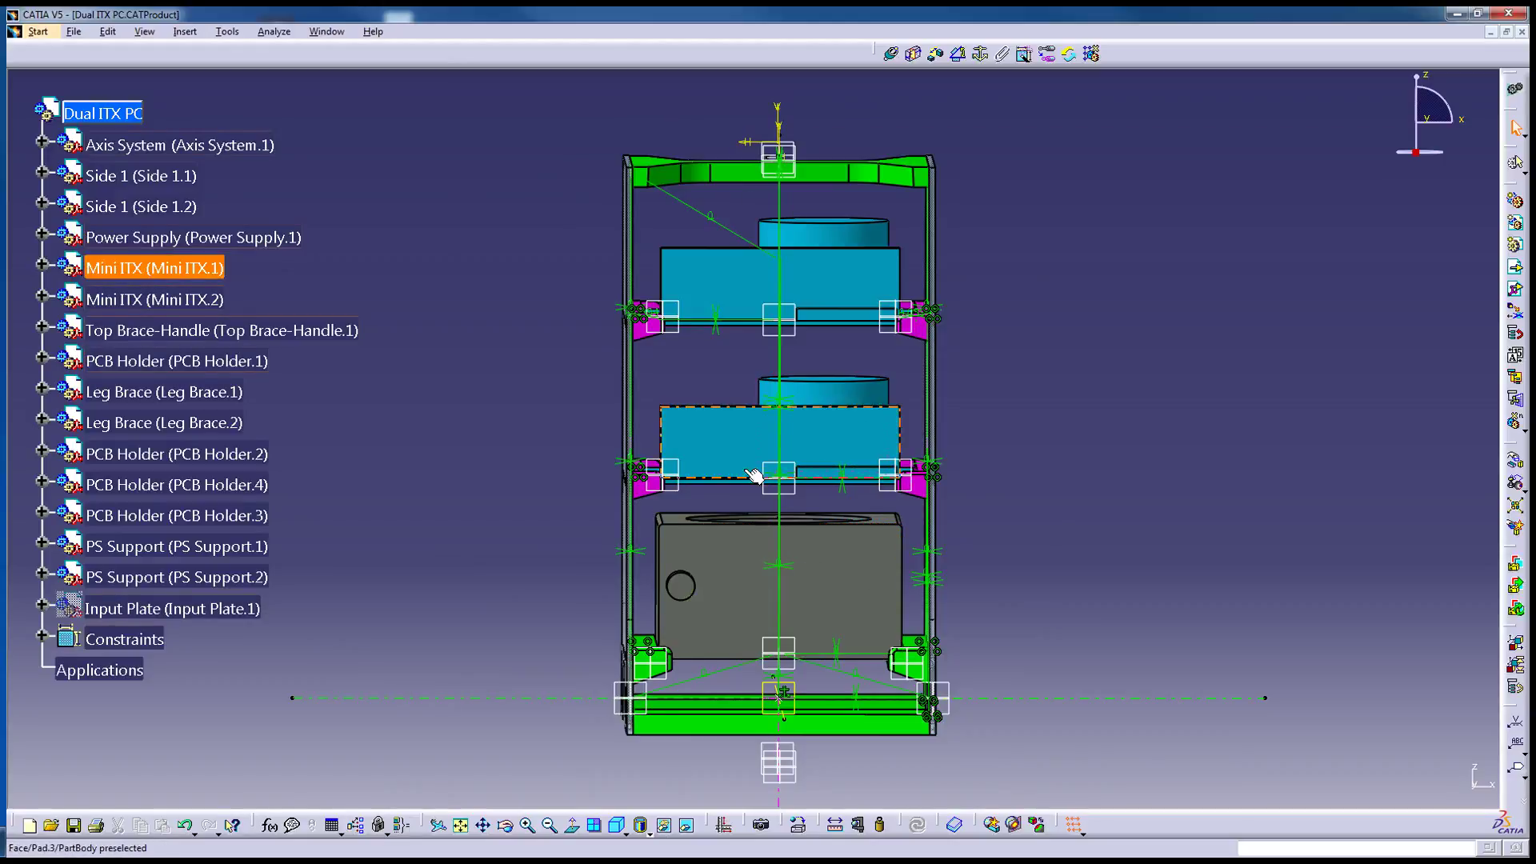
# Orbit and zoom in on the two Mini ITX boards resting on their PCB holder shelves.
pyautogui.moveTo(838, 352); pyautogui.dragTo(783, 452, button='middle')
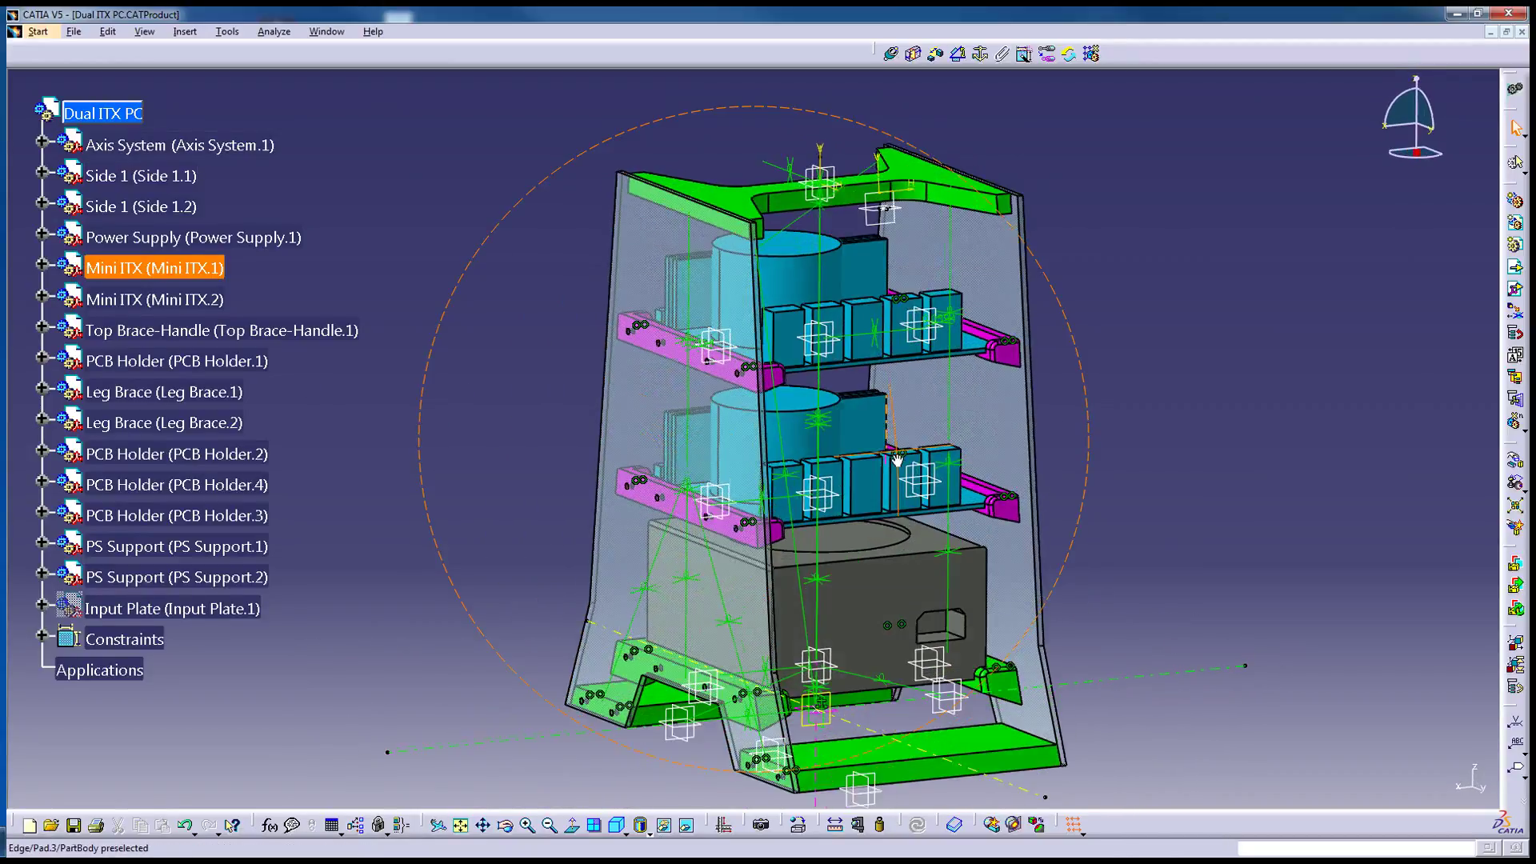
pyautogui.moveTo(896, 458); pyautogui.dragTo(894, 446, button='middle')
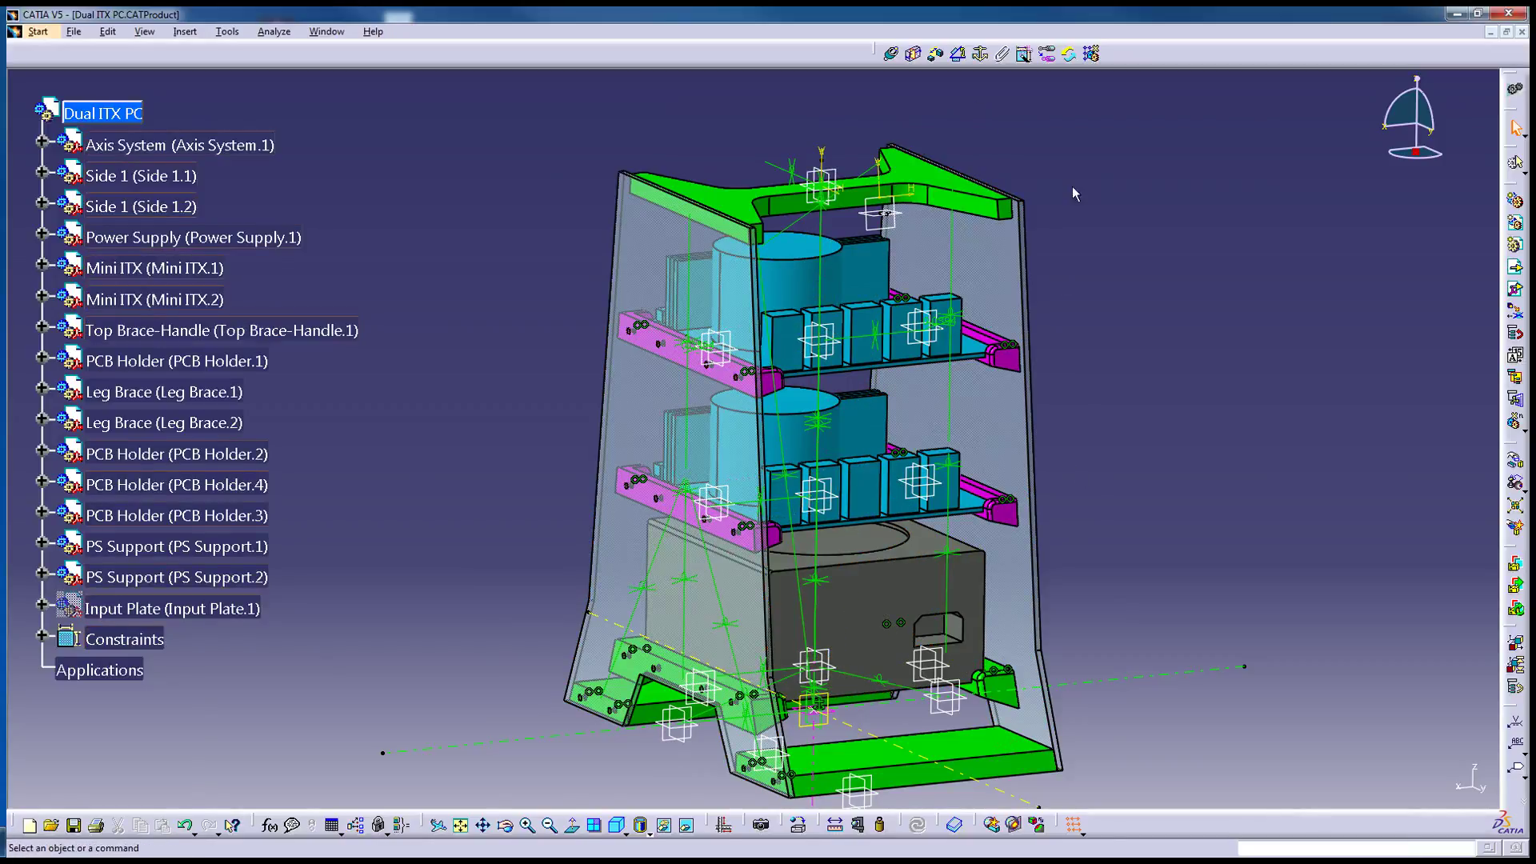
pyautogui.moveTo(896, 400); pyautogui.dragTo(805, 432, button='middle')
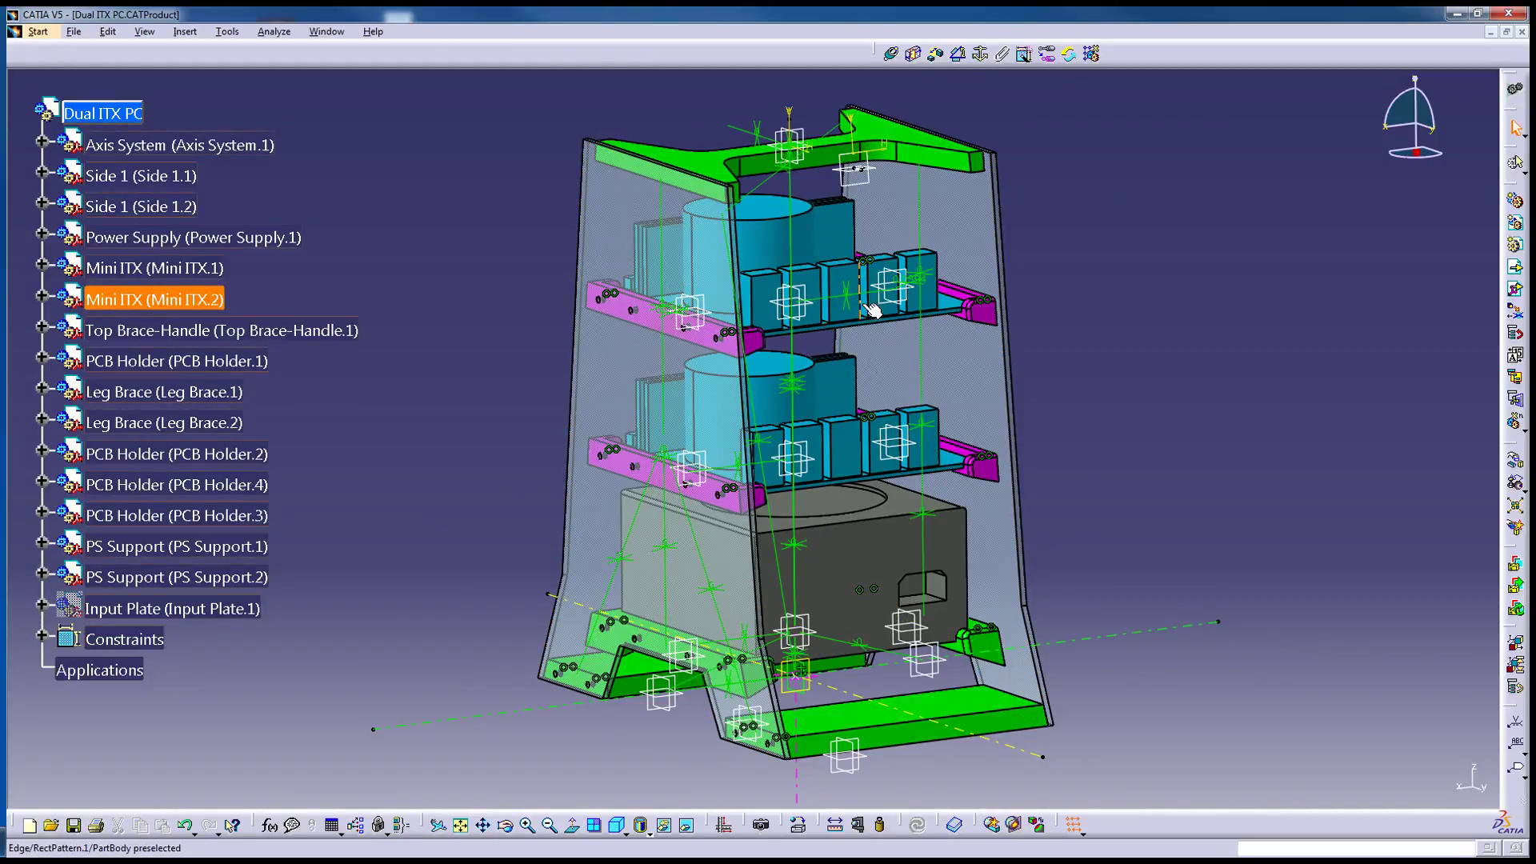
pyautogui.moveTo(867, 286); pyautogui.dragTo(675, 438, button='middle')
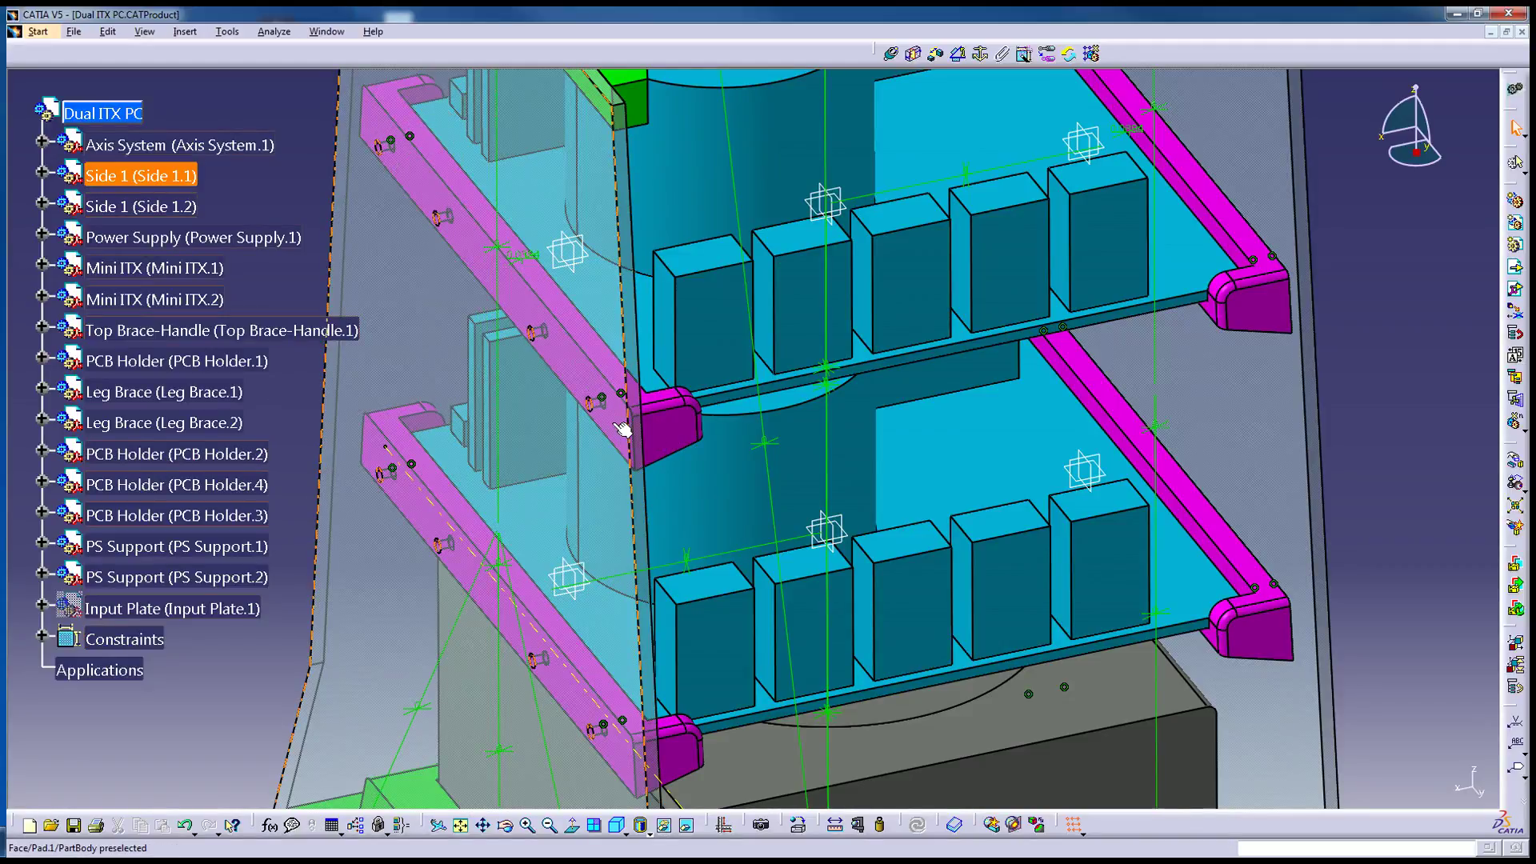
# Orbit the close-up down from the board shelves to the power supply on its two PS supports.
pyautogui.moveTo(616, 395)
pyautogui.mouseDown(button='middle')
pyautogui.moveTo(665, 400)
pyautogui.moveTo(600, 379)
pyautogui.mouseUp(button='middle')
pyautogui.moveTo(472, 376); pyautogui.dragTo(712, 514, button='middle')
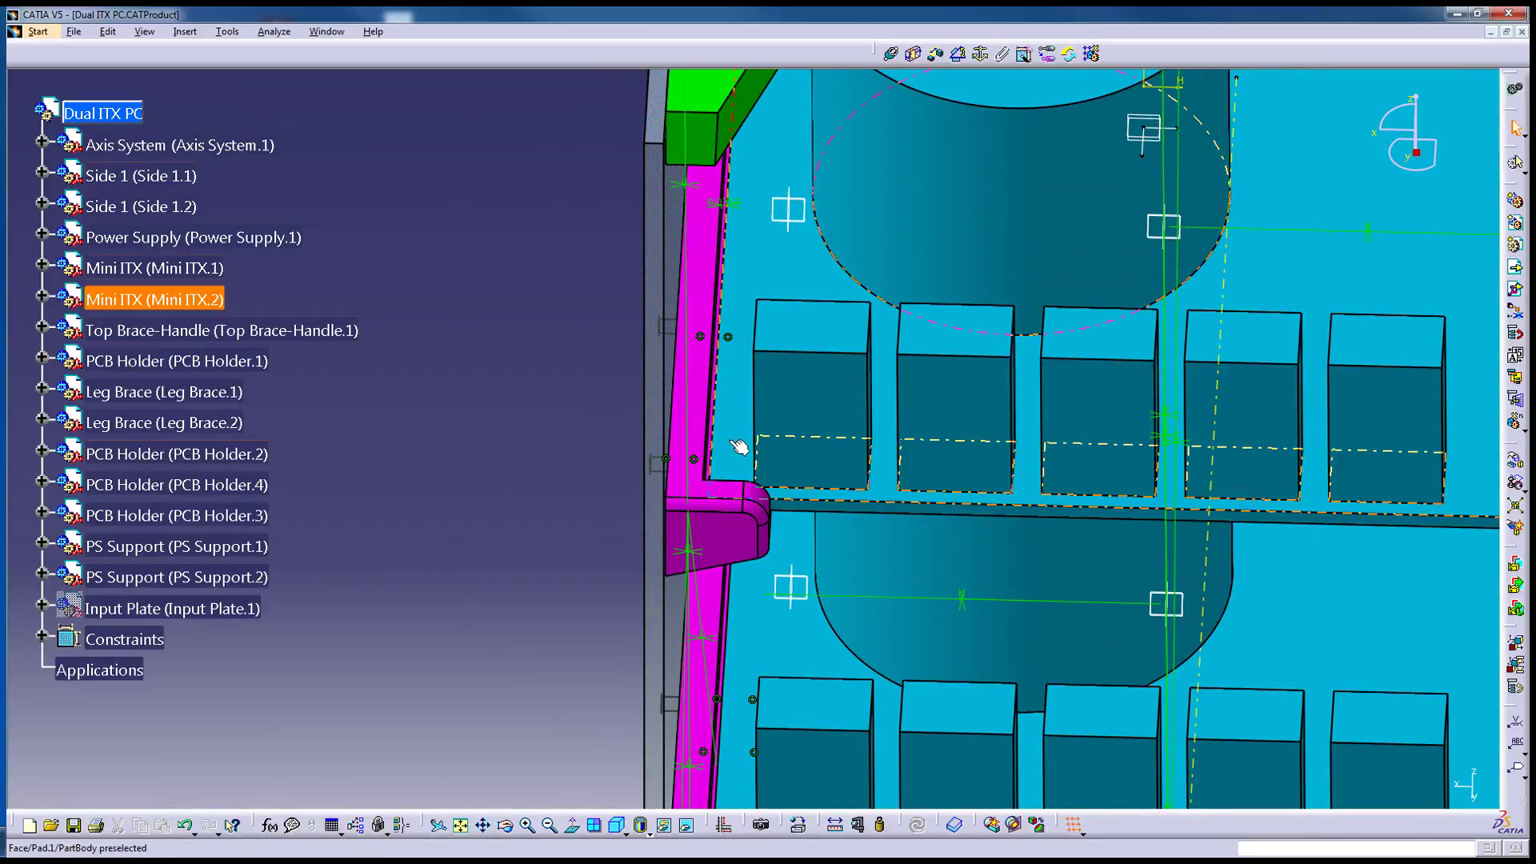
pyautogui.moveTo(749, 292); pyautogui.dragTo(761, 329, button='middle')
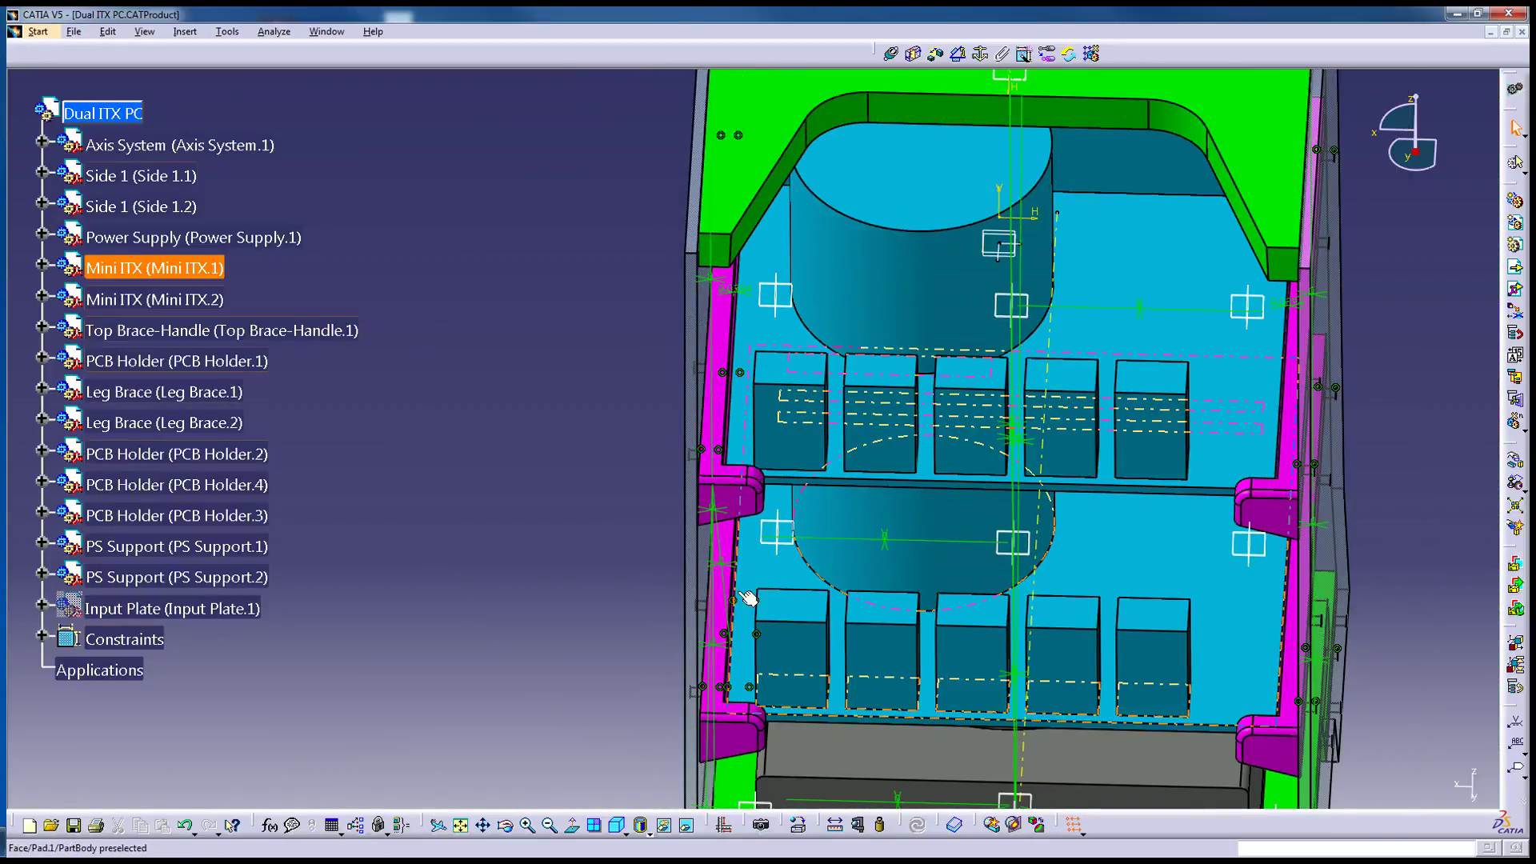
pyautogui.moveTo(759, 472); pyautogui.dragTo(771, 537, button='middle')
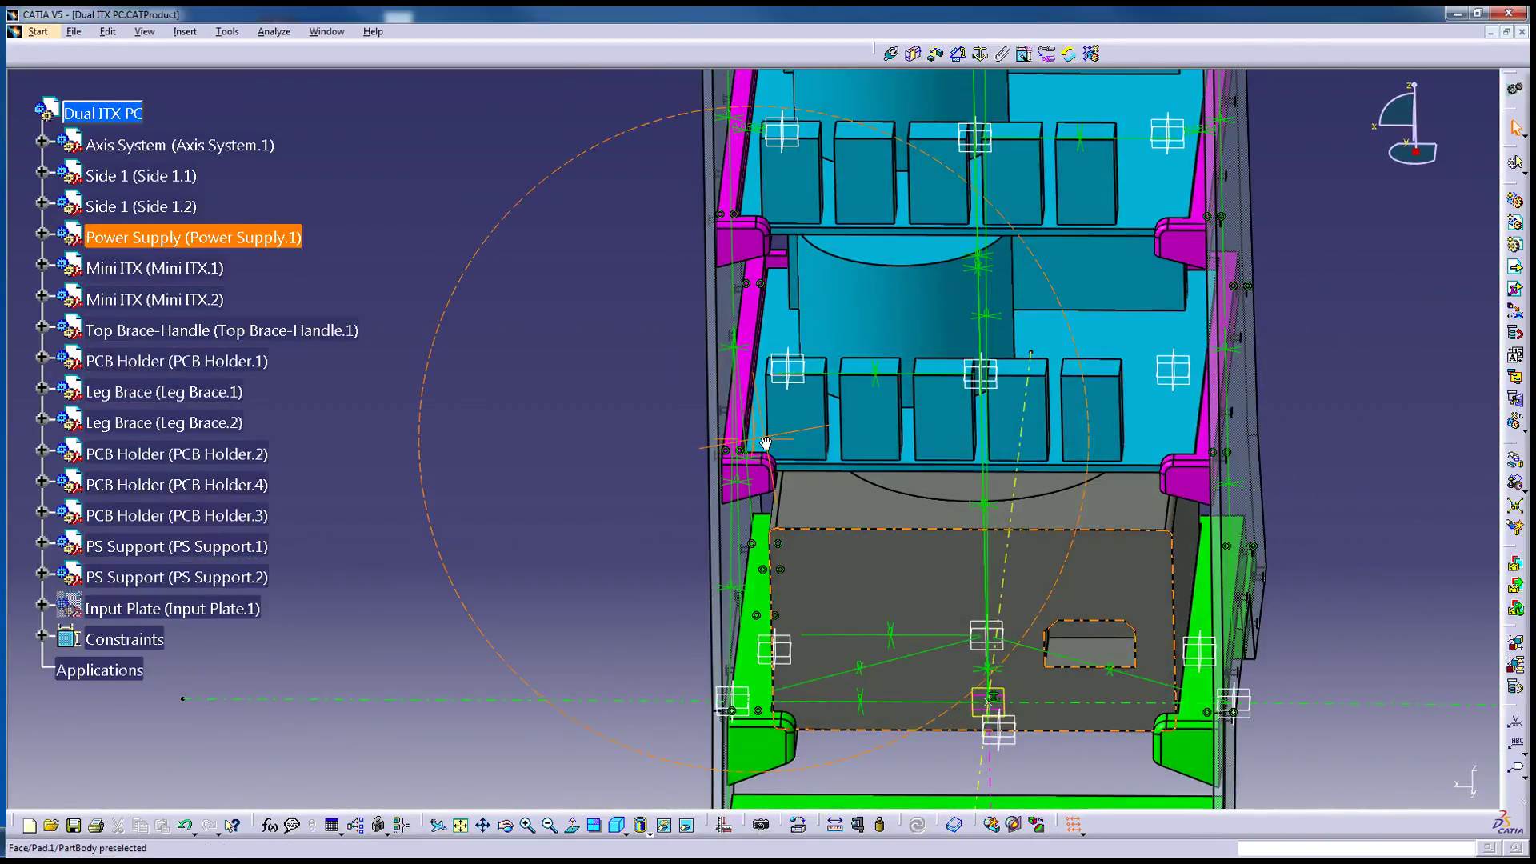
pyautogui.moveTo(765, 442); pyautogui.dragTo(782, 582, button='middle')
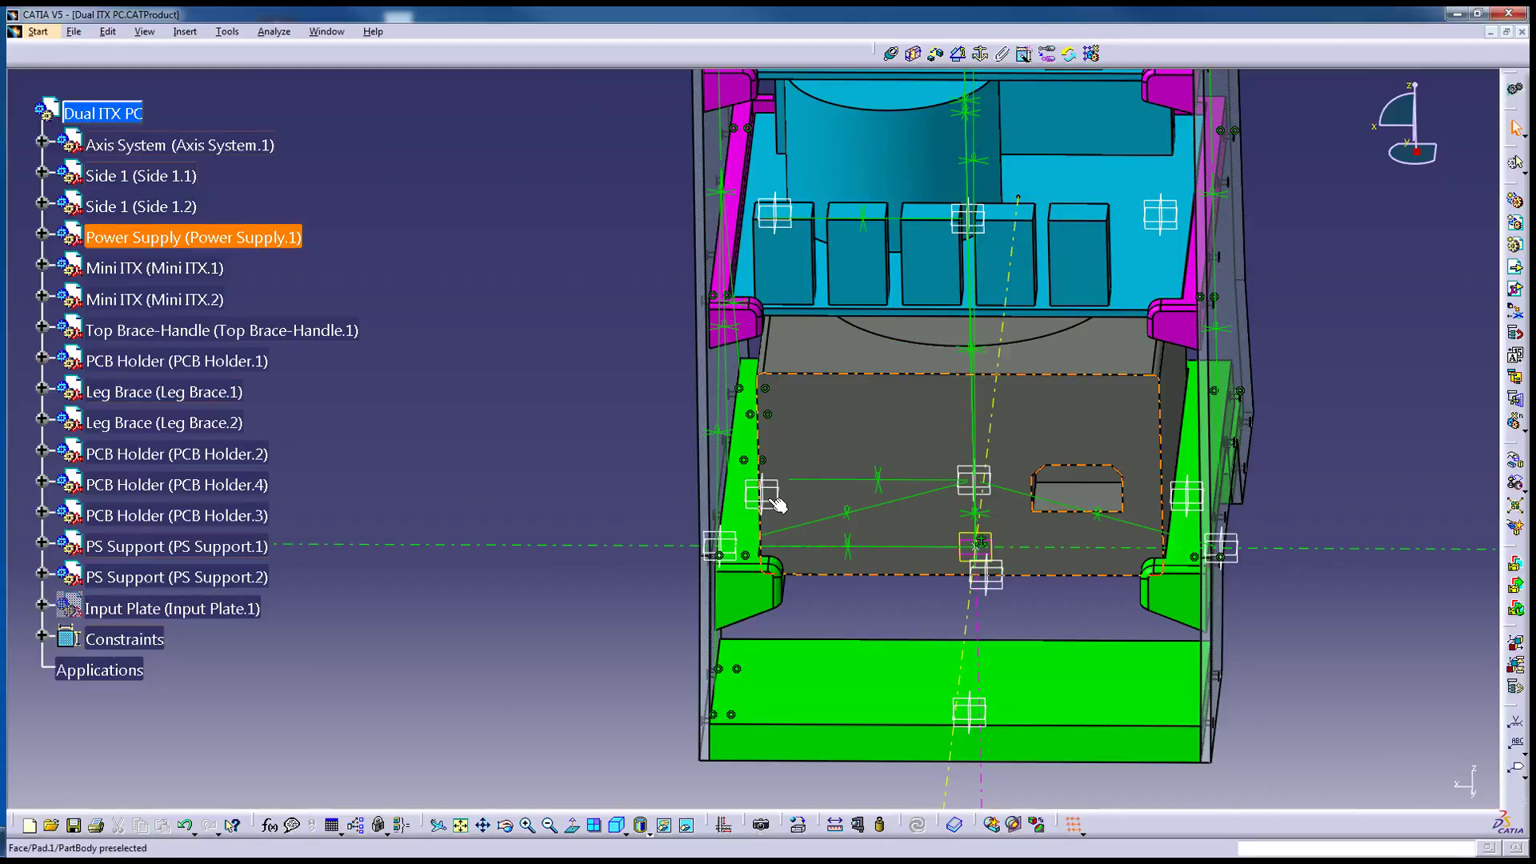
pyautogui.moveTo(778, 504); pyautogui.dragTo(696, 396, button='middle')
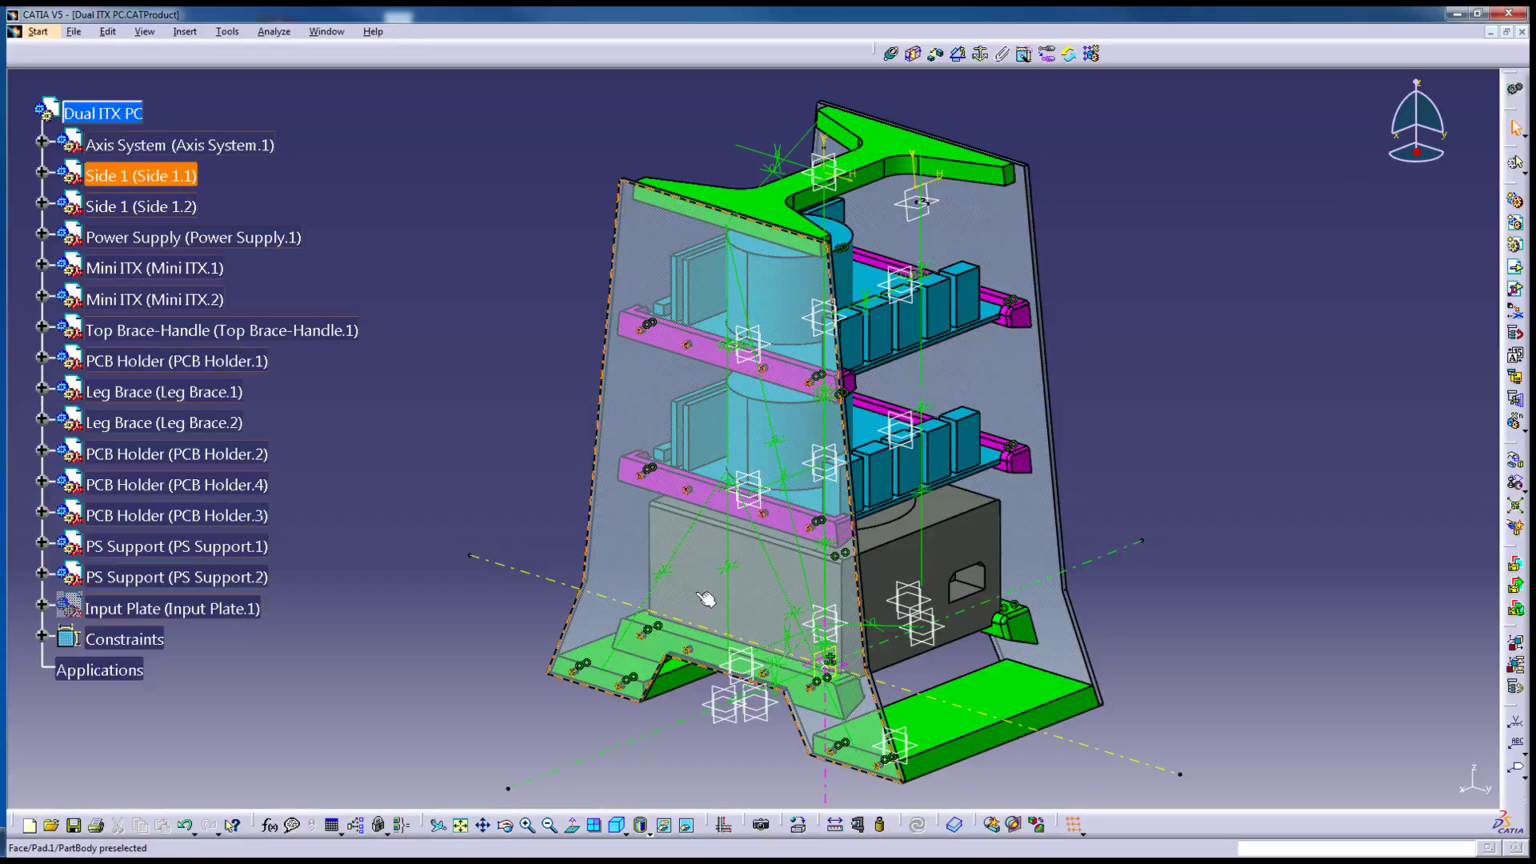
# Orbit and zoom around the assembled case to inspect the board shelves and holders.
pyautogui.moveTo(692, 492); pyautogui.dragTo(766, 431, button='middle')
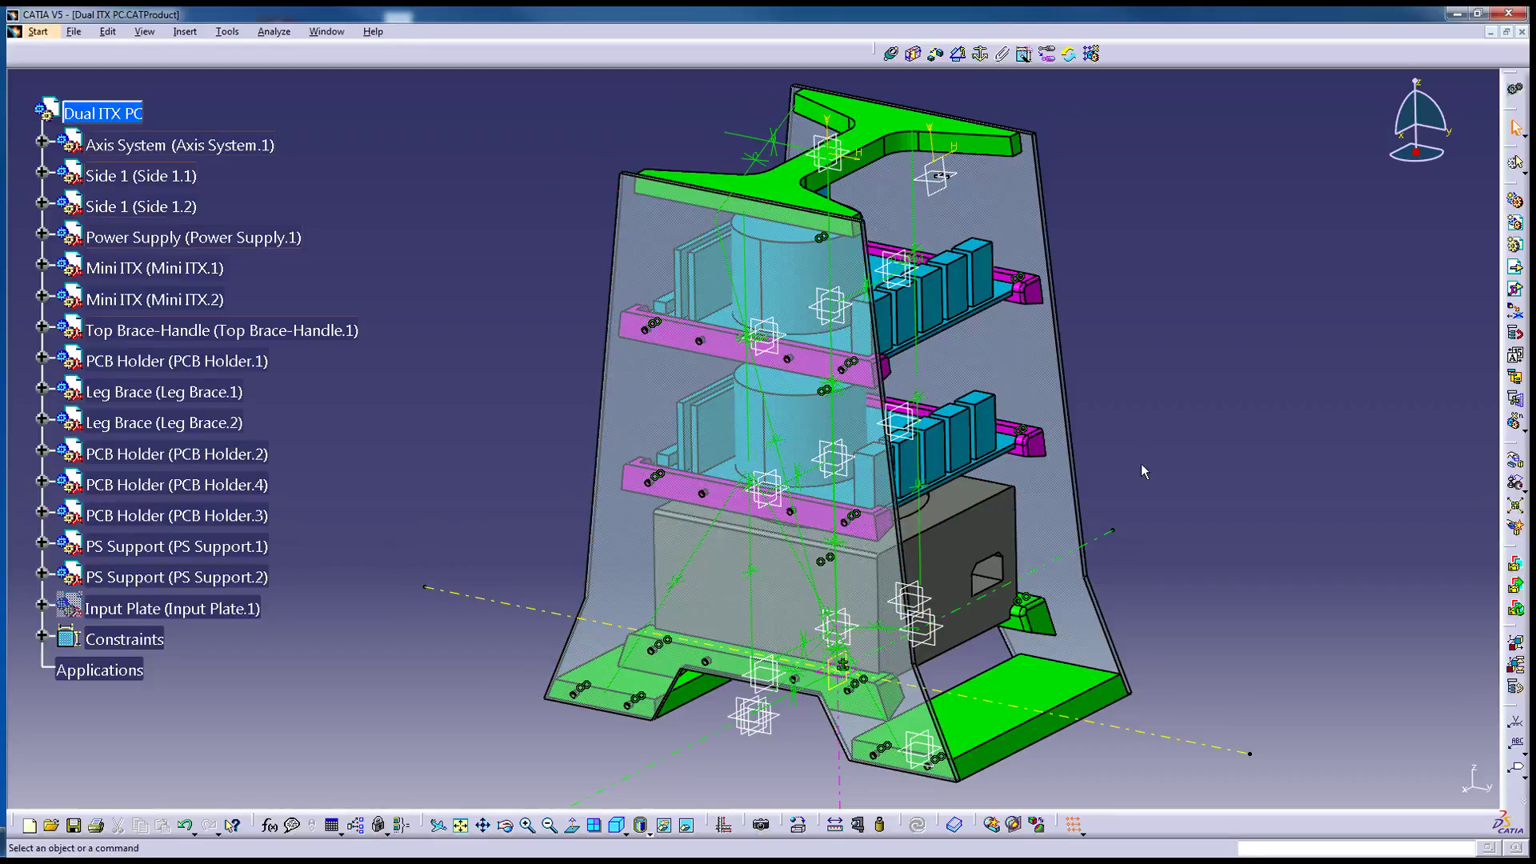
pyautogui.moveTo(1150, 471); pyautogui.dragTo(945, 472, button='middle')
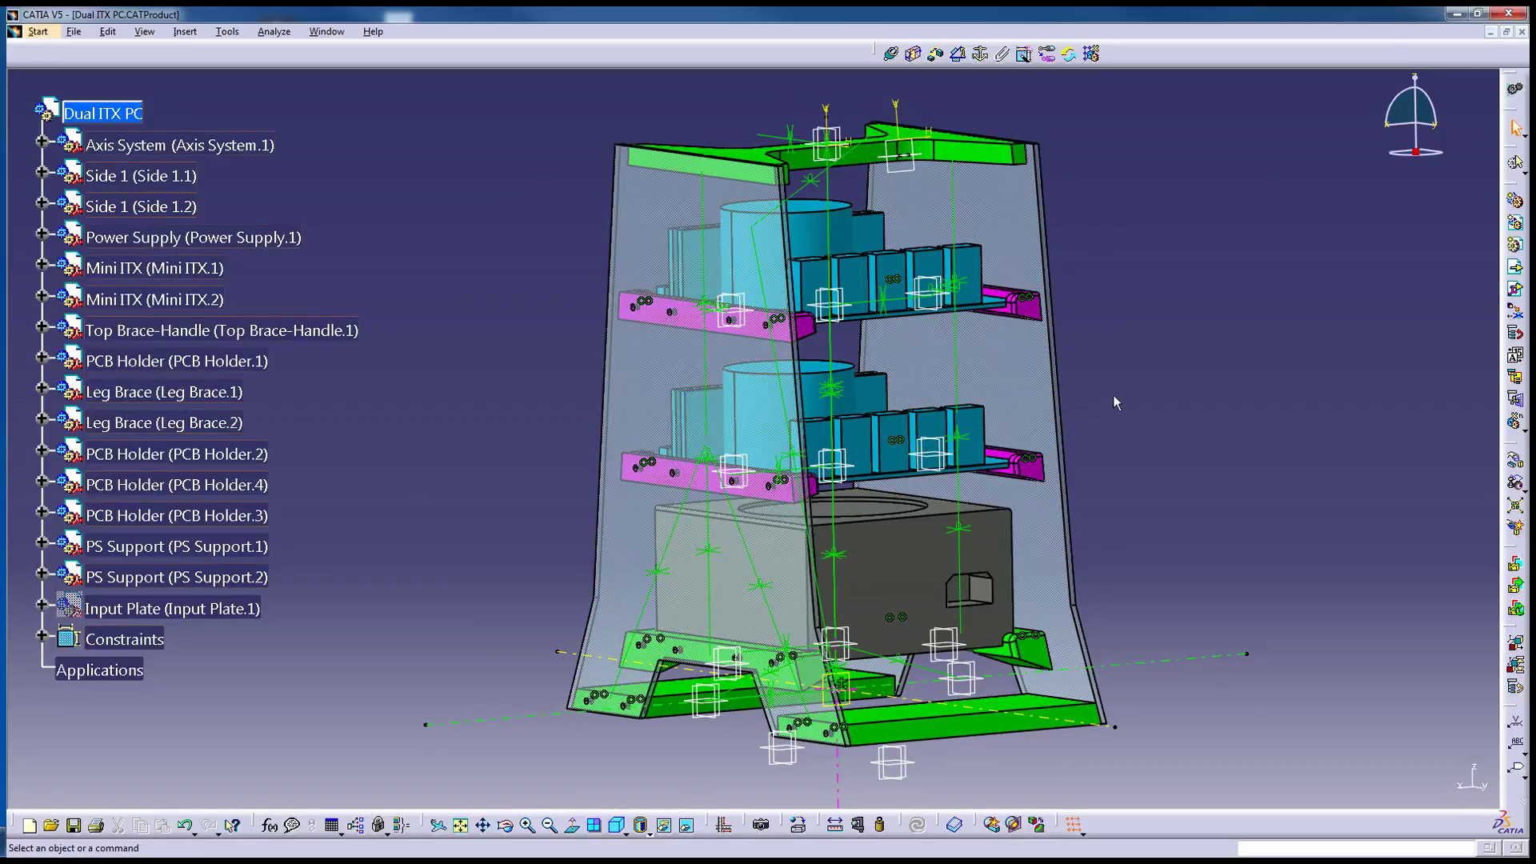
pyautogui.moveTo(916, 436); pyautogui.dragTo(900, 421, button='middle')
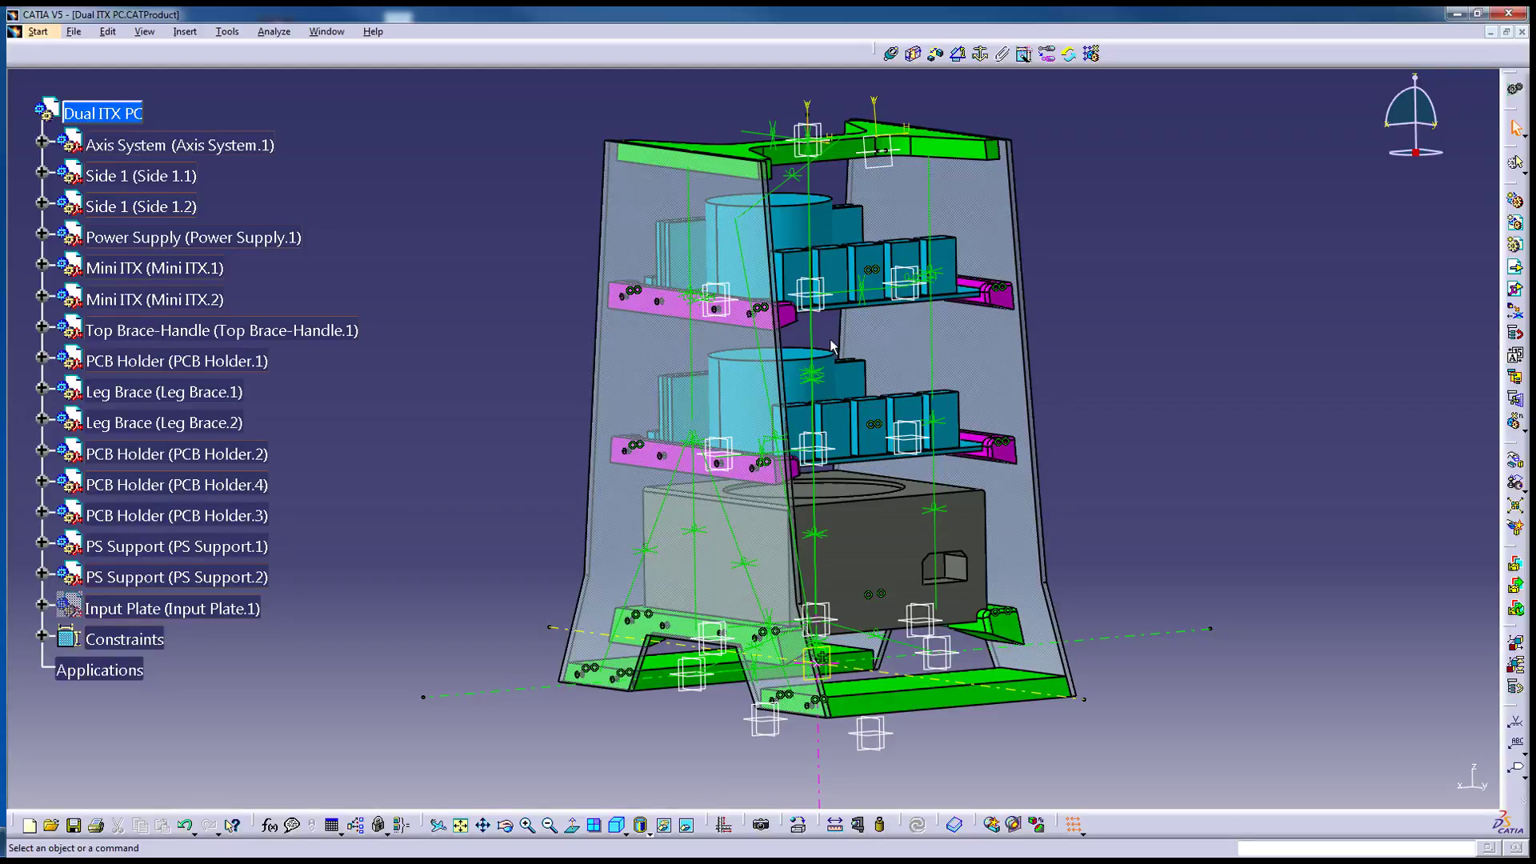
pyautogui.moveTo(831, 346); pyautogui.dragTo(831, 331, button='middle')
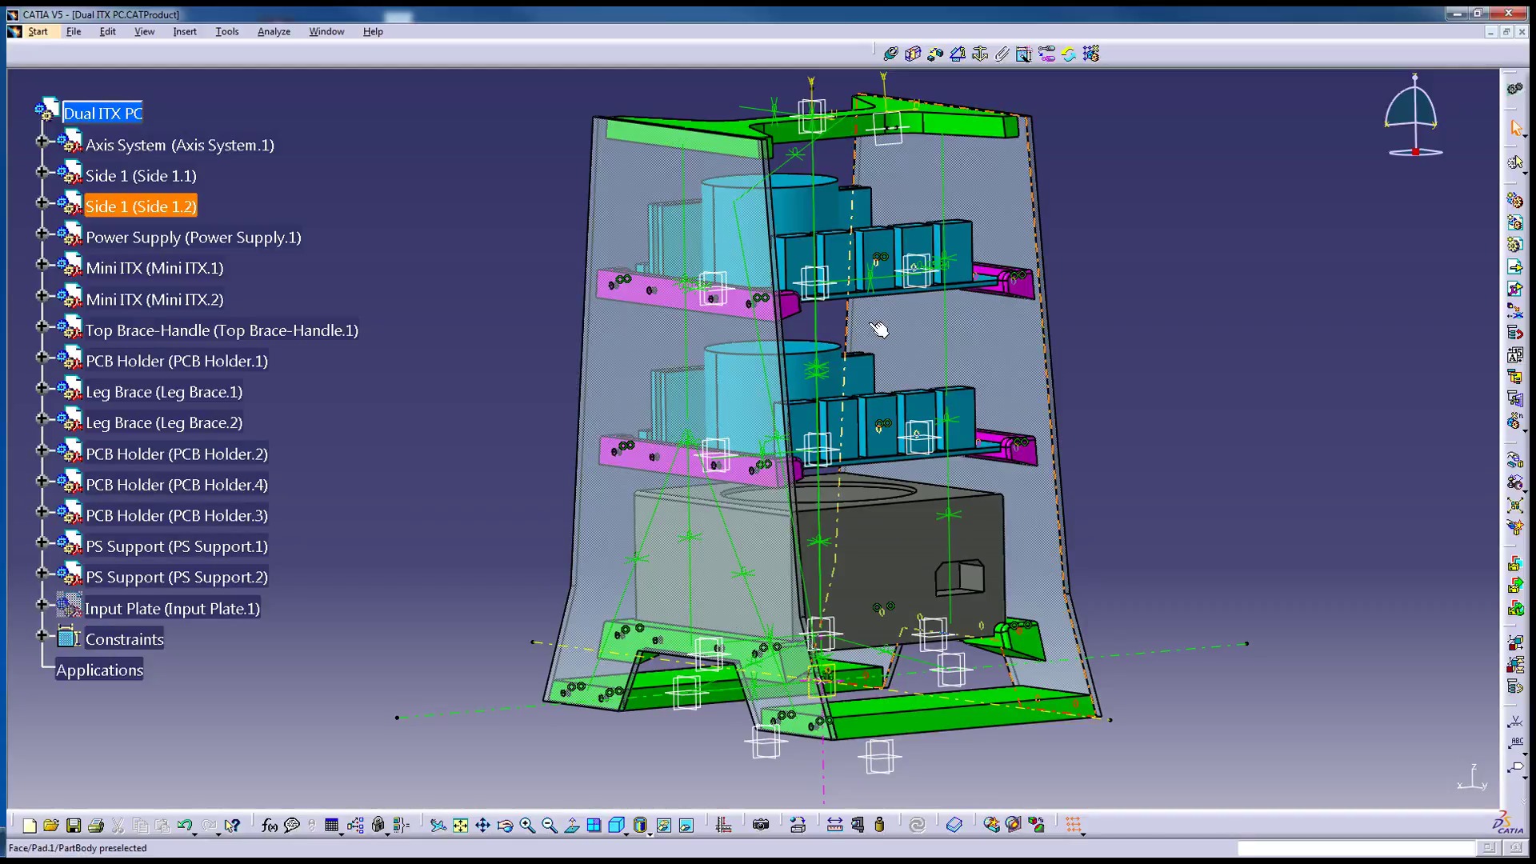
pyautogui.moveTo(880, 329); pyautogui.dragTo(904, 398, button='middle')
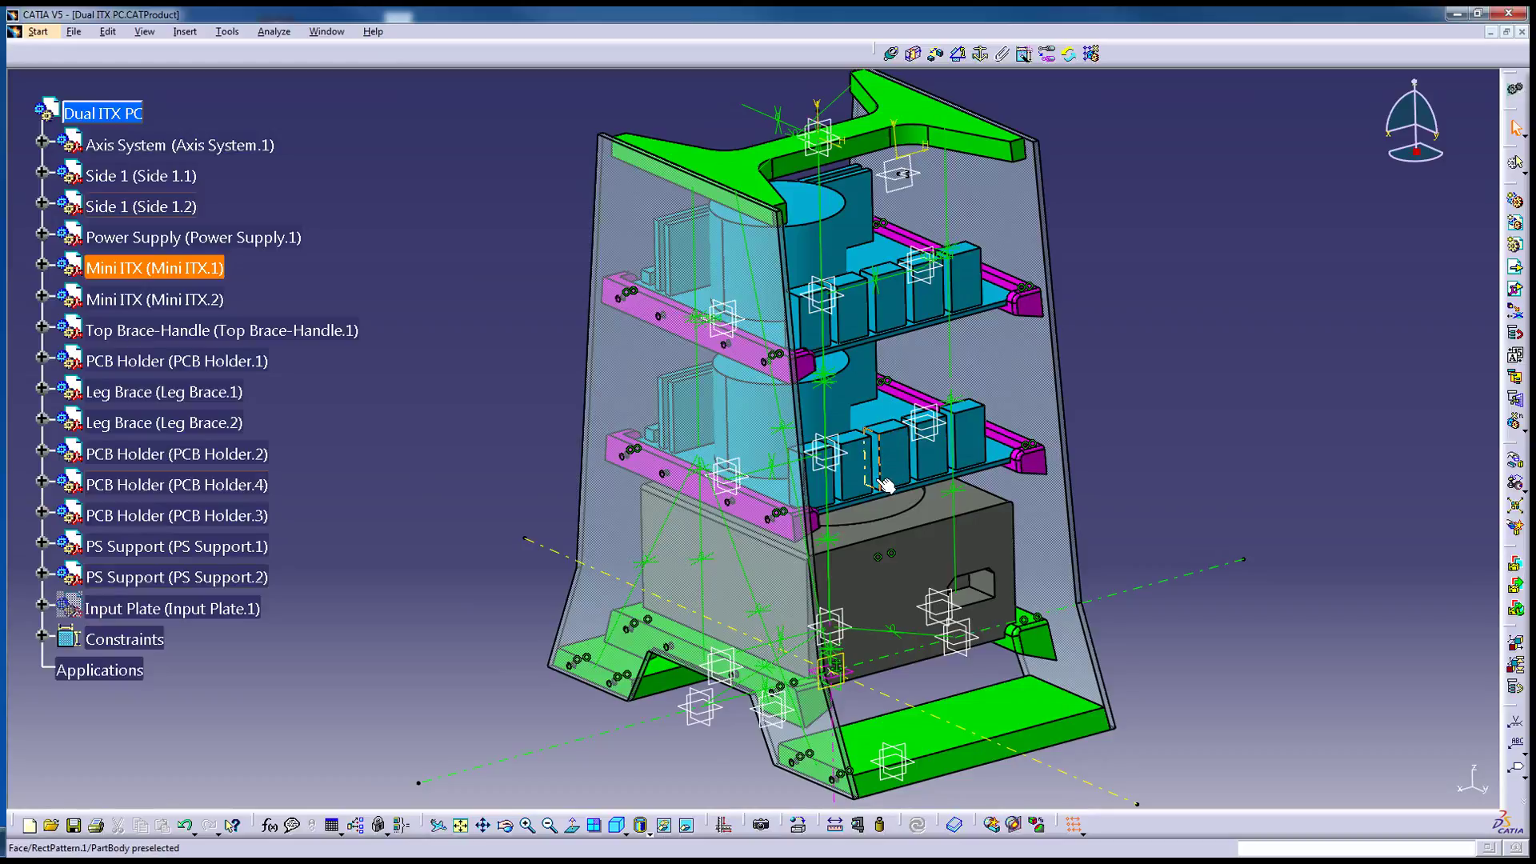
pyautogui.moveTo(865, 500); pyautogui.dragTo(846, 444, button='middle')
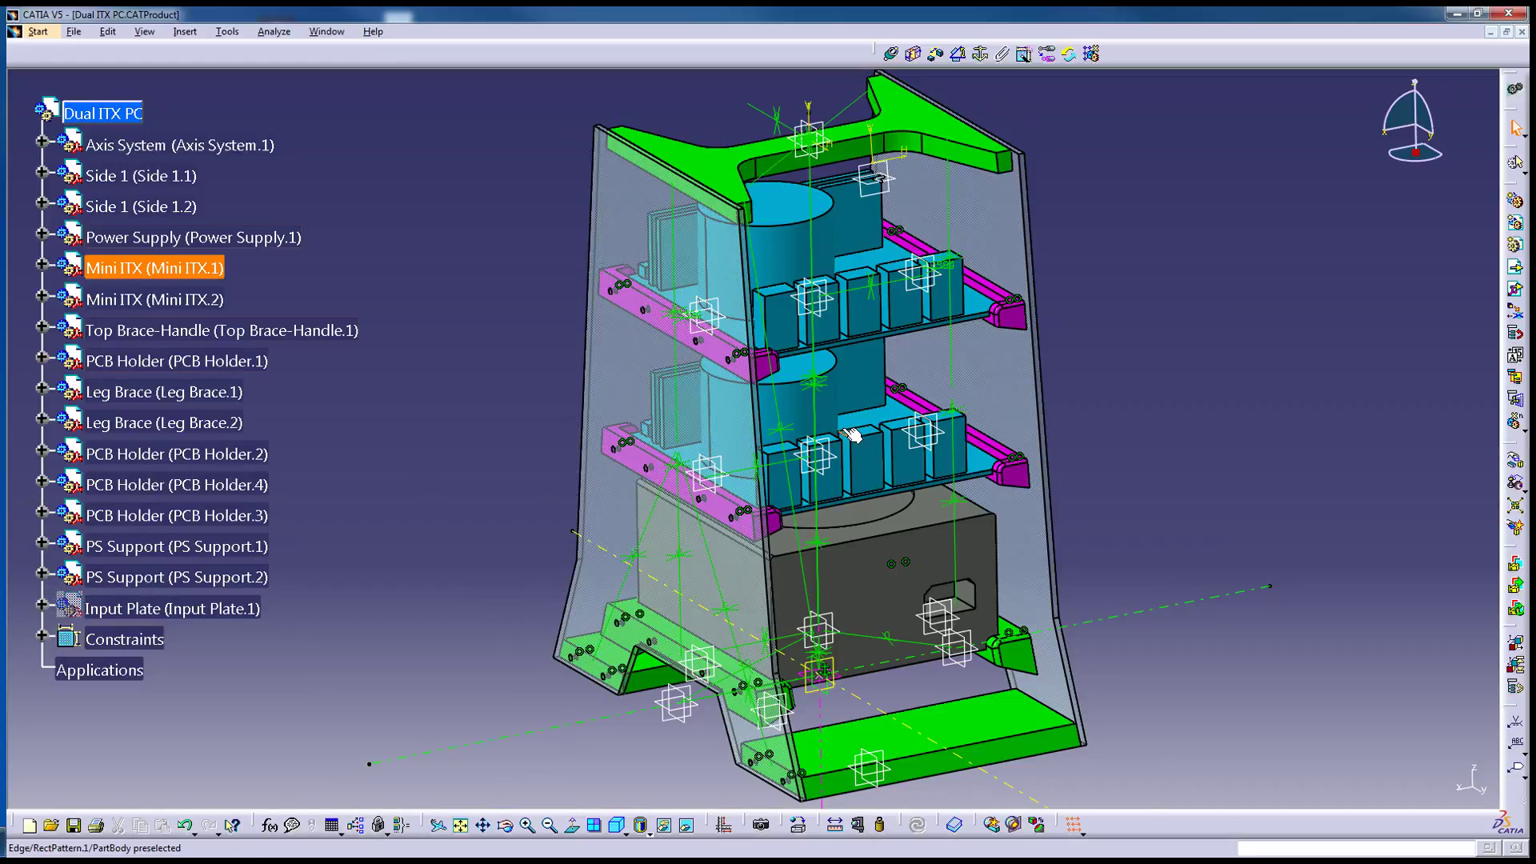
pyautogui.moveTo(852, 435); pyautogui.dragTo(828, 357, button='middle')
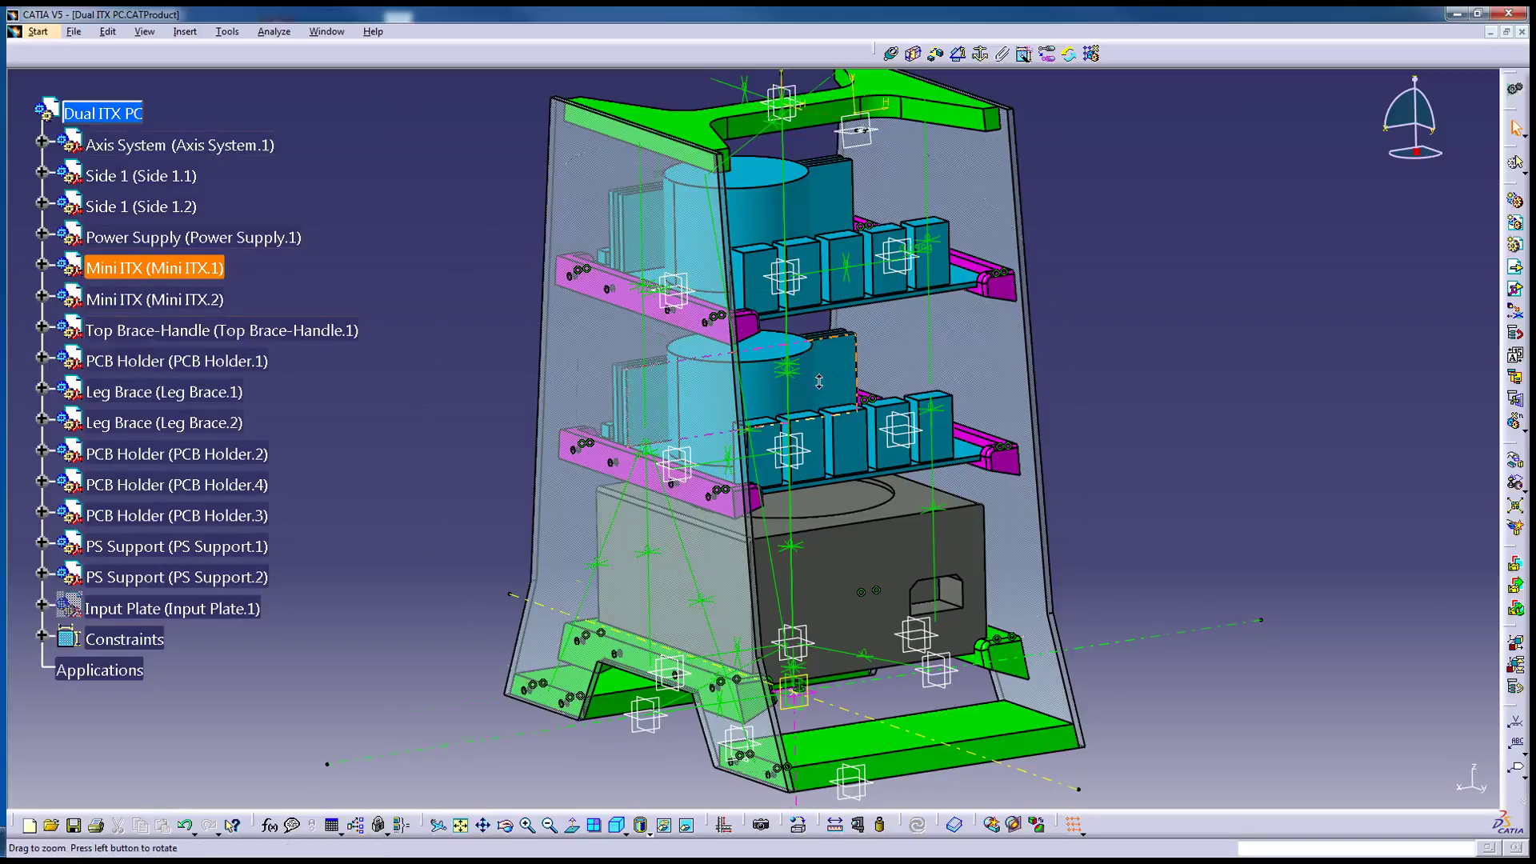
pyautogui.moveTo(792, 368); pyautogui.dragTo(881, 418, button='middle')
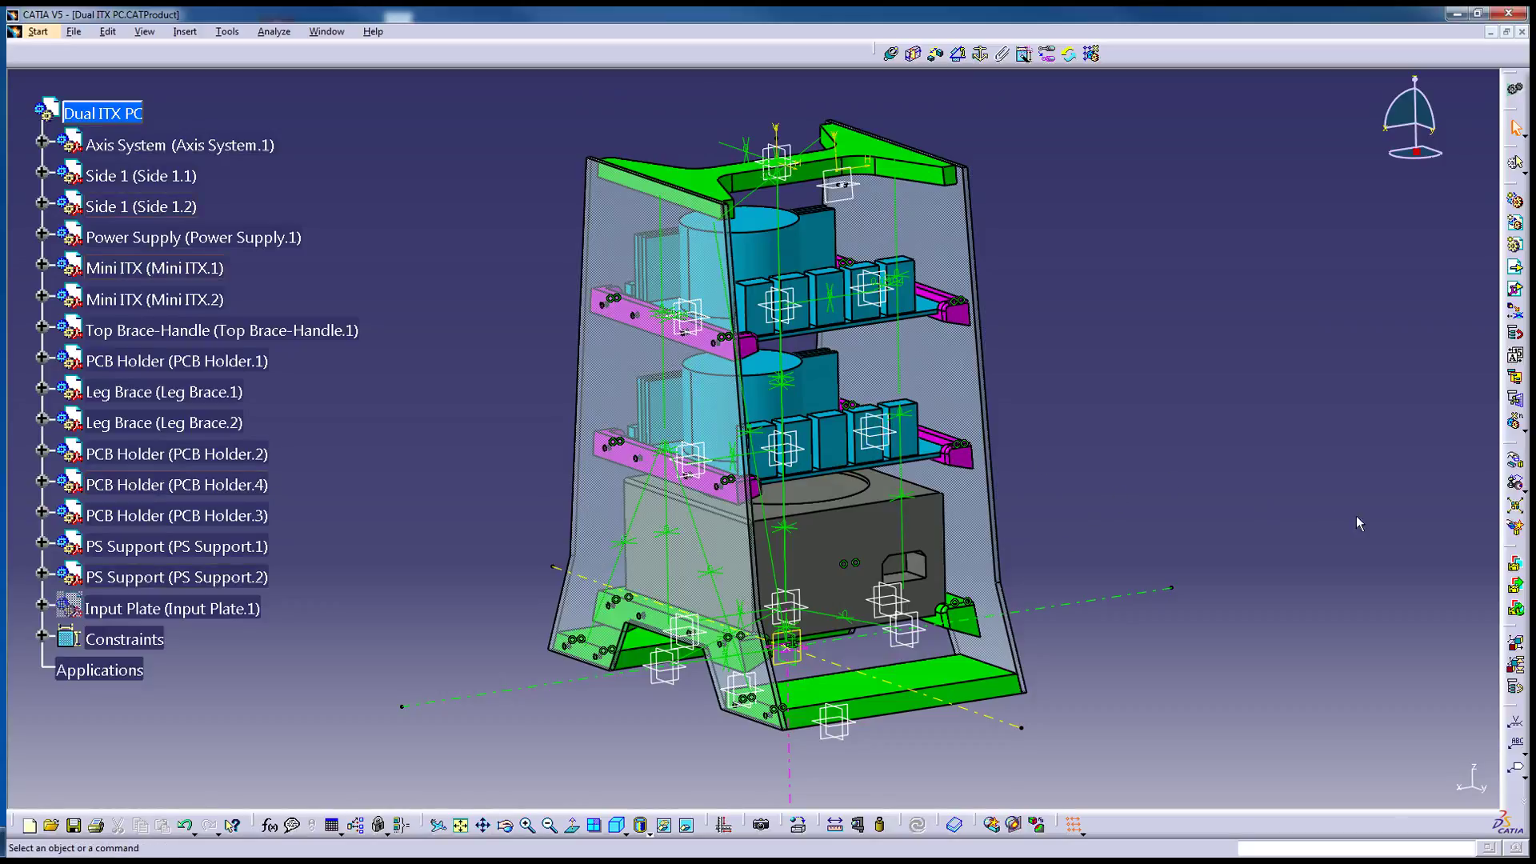
# Explode the whole product into its separate parts and acknowledge the moving-products message.
pyautogui.click(1516, 509)
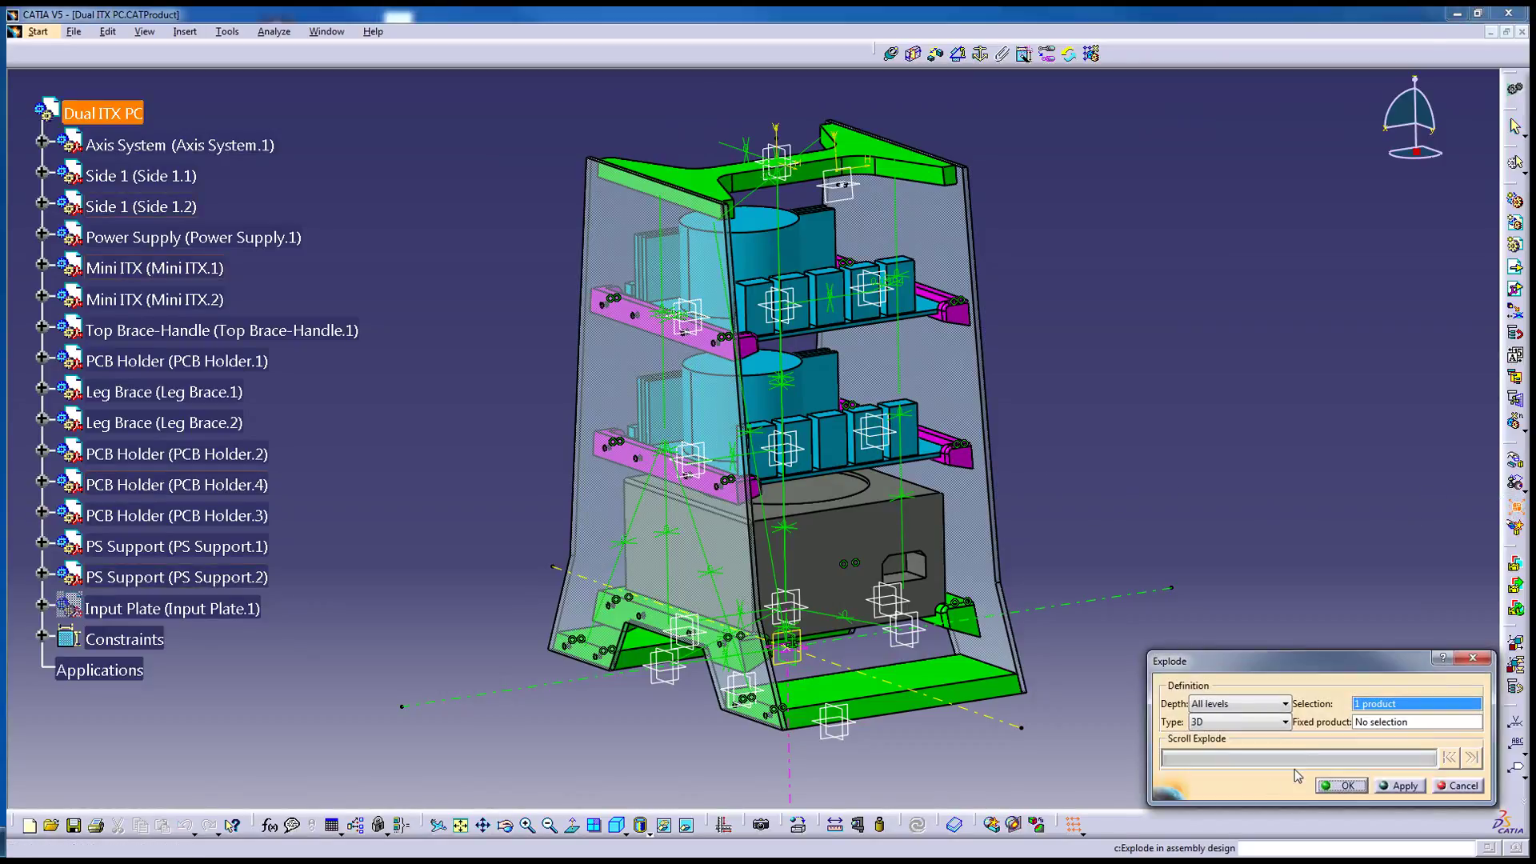
pyautogui.click(1421, 787)
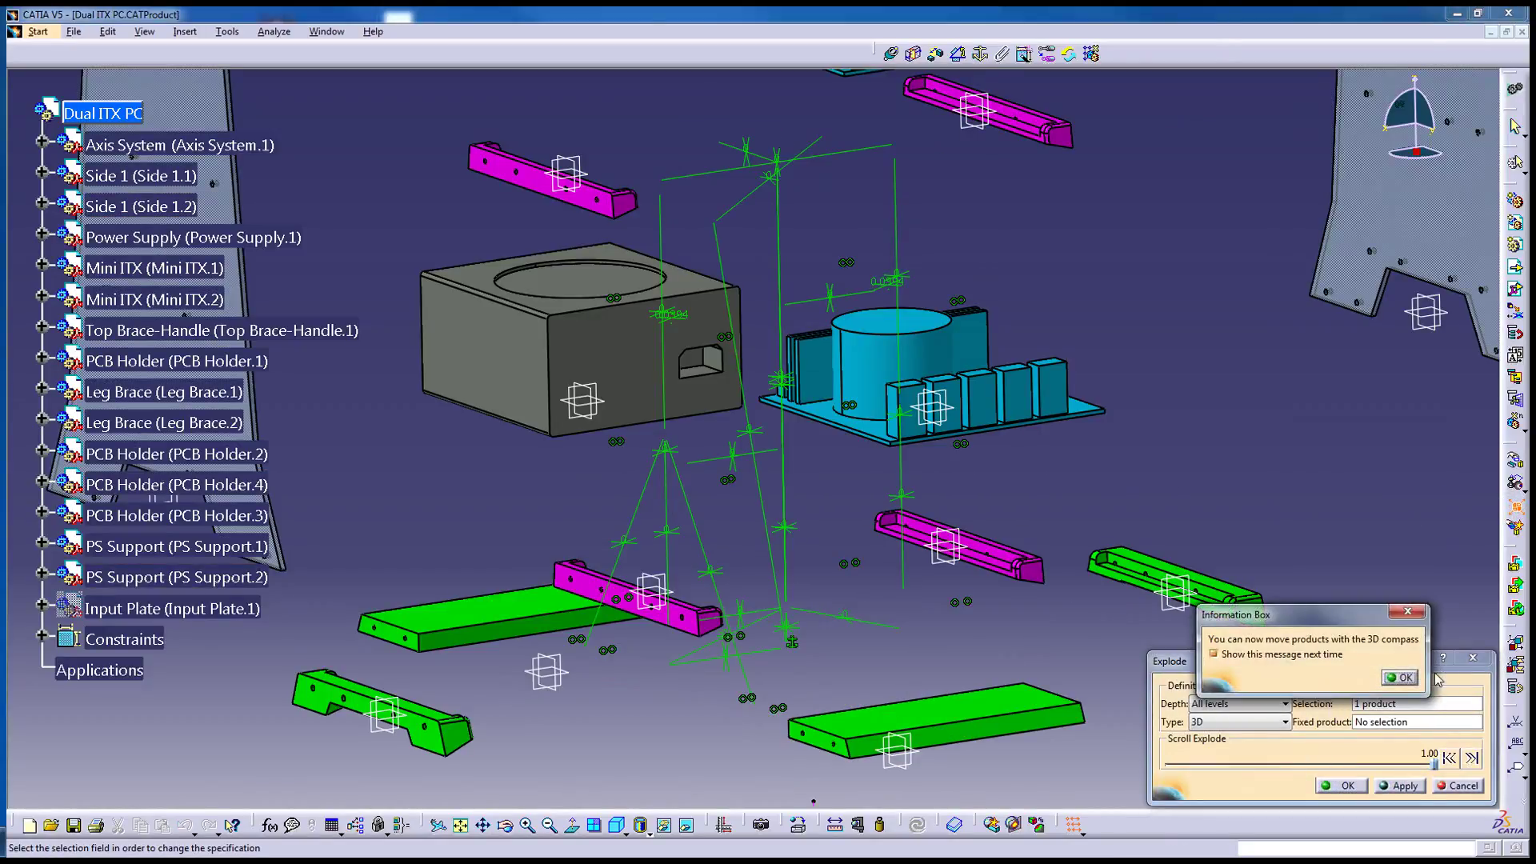
pyautogui.click(1398, 679)
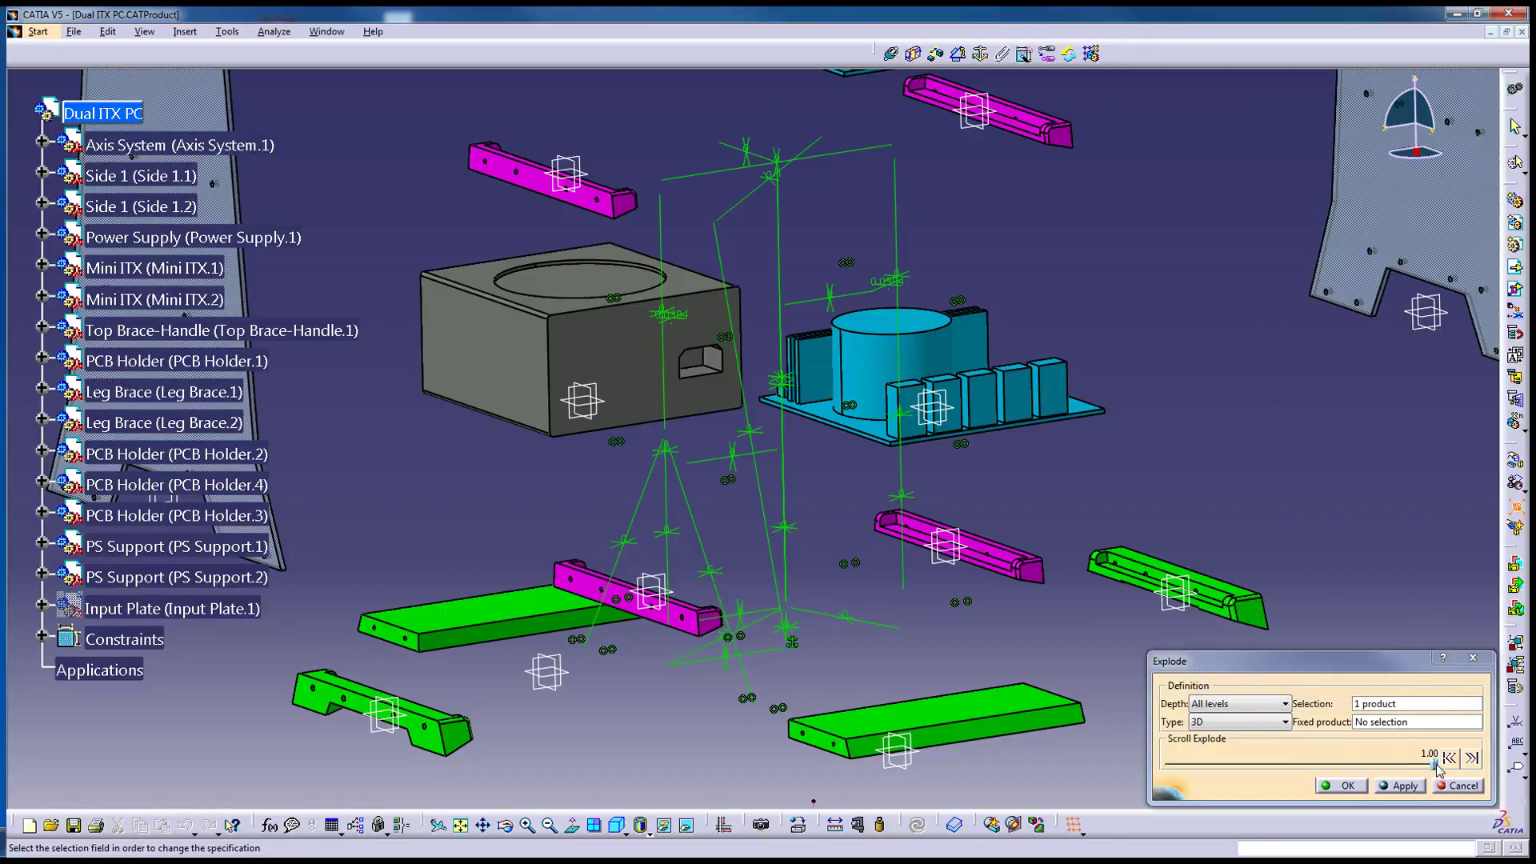
# Vary the spread with the Scroll Explode slider, then cancel so parts return to assembled positions.
pyautogui.moveTo(1434, 766); pyautogui.dragTo(1272, 766)
pyautogui.moveTo(1264, 768); pyautogui.dragTo(1230, 801)
pyautogui.press('Right')
pyautogui.press('Right')
pyautogui.press('Right')
pyautogui.press('Right')
pyautogui.press('Right')
pyautogui.press('Right')
pyautogui.press('Right')
pyautogui.press('Right')
pyautogui.press('Right')
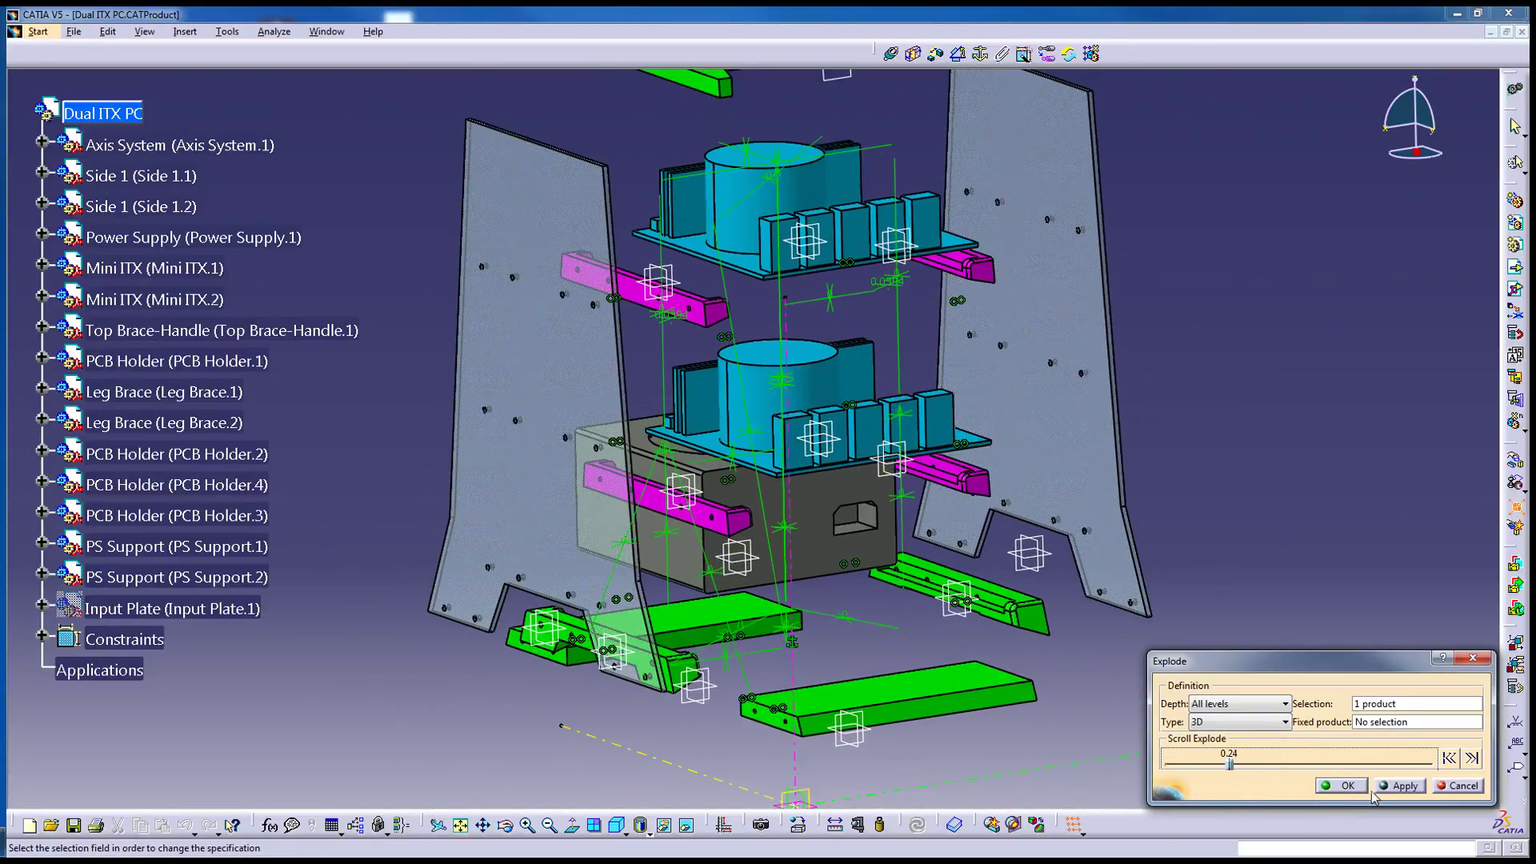
pyautogui.click(1458, 785)
pyautogui.moveTo(984, 416); pyautogui.dragTo(800, 432, button='middle')
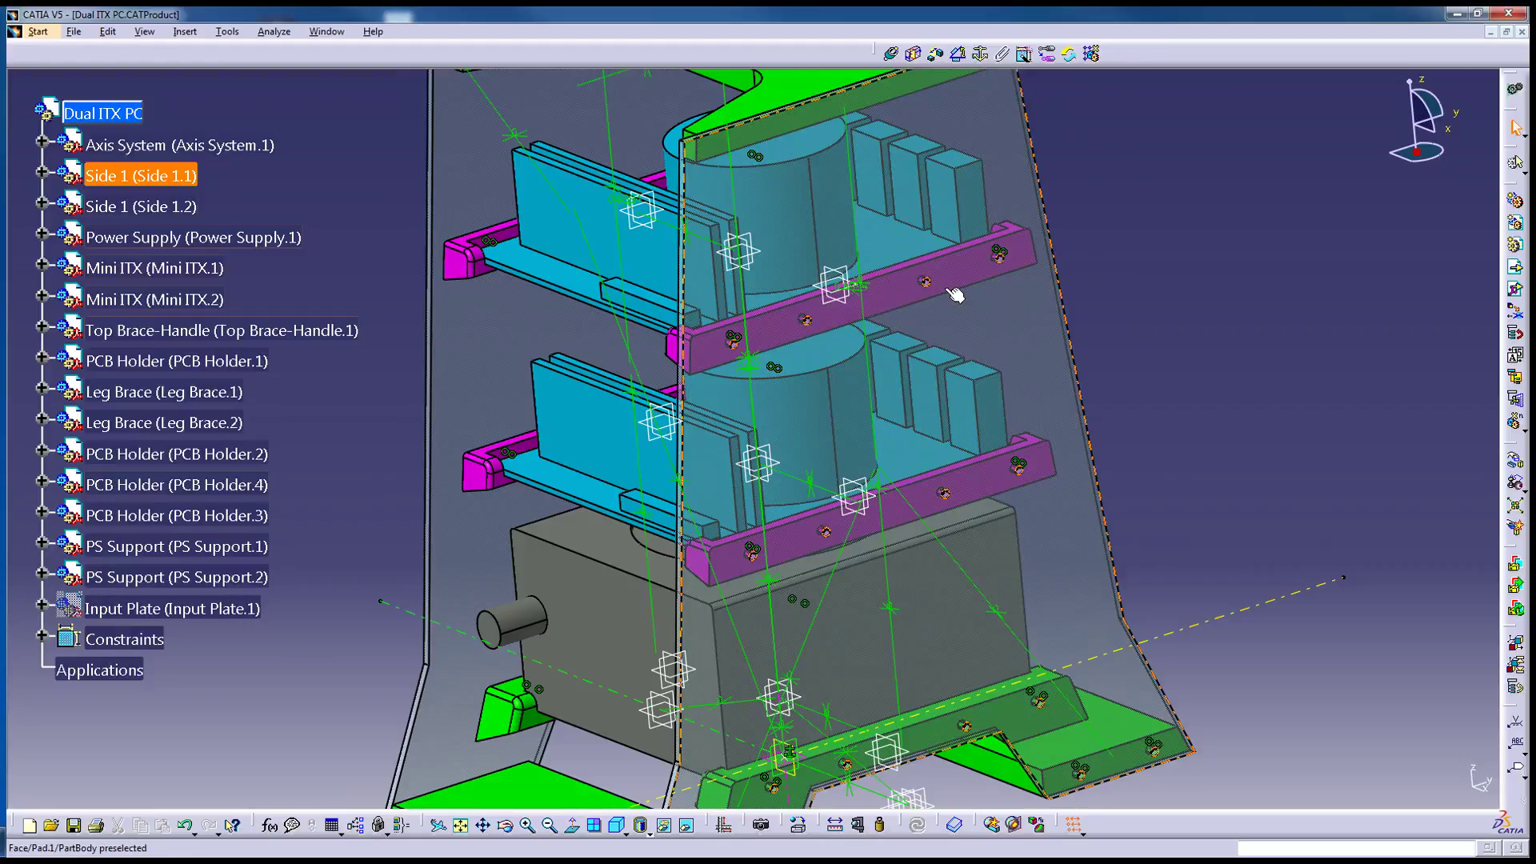
pyautogui.moveTo(955, 295); pyautogui.dragTo(938, 325, button='middle')
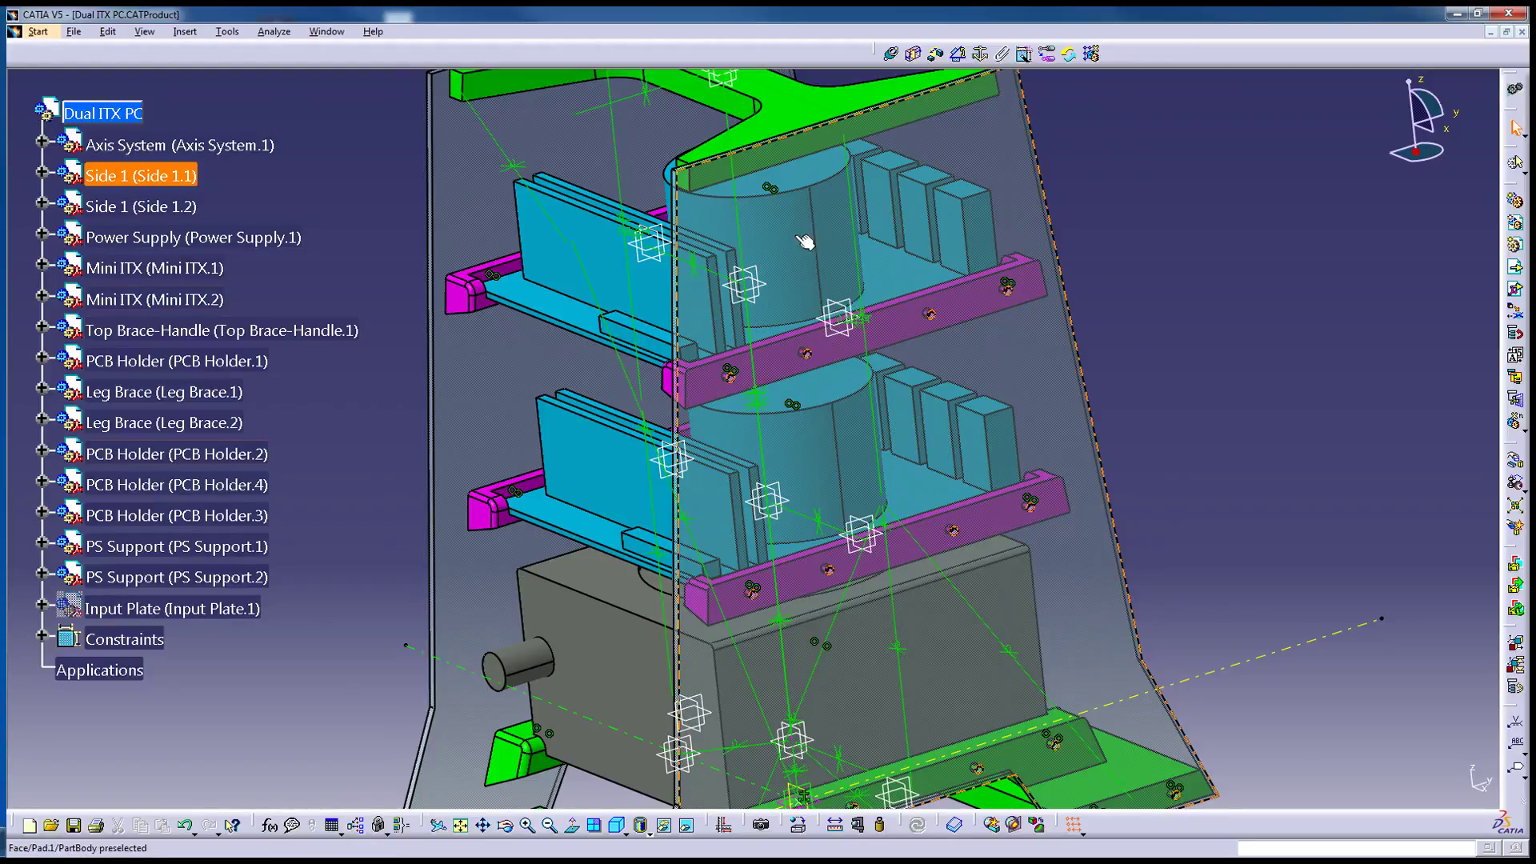
pyautogui.moveTo(795, 425); pyautogui.dragTo(851, 376, button='middle')
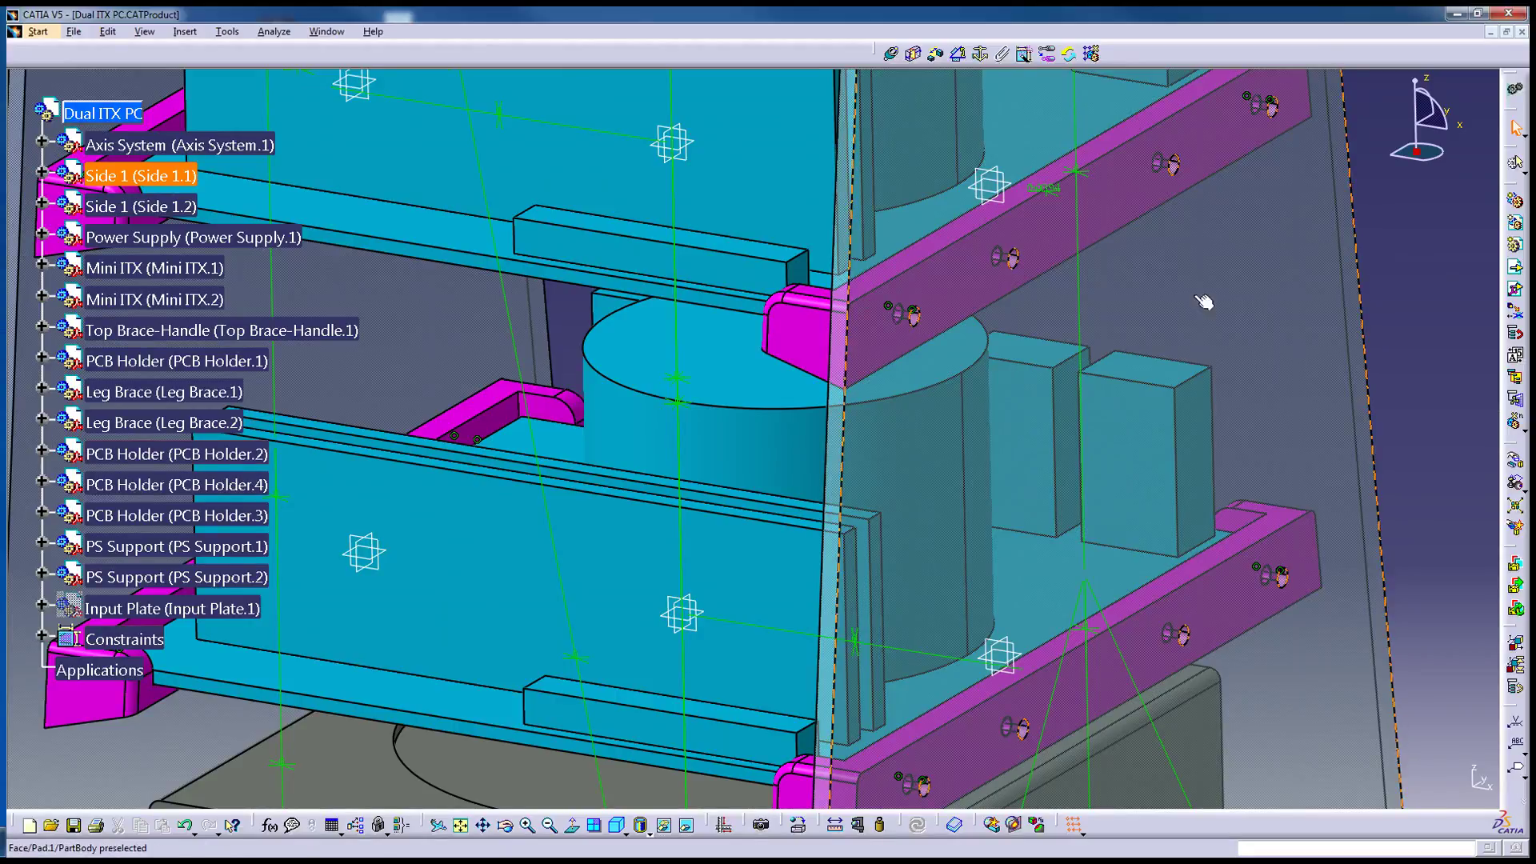
pyautogui.moveTo(1204, 302); pyautogui.dragTo(730, 411, button='middle')
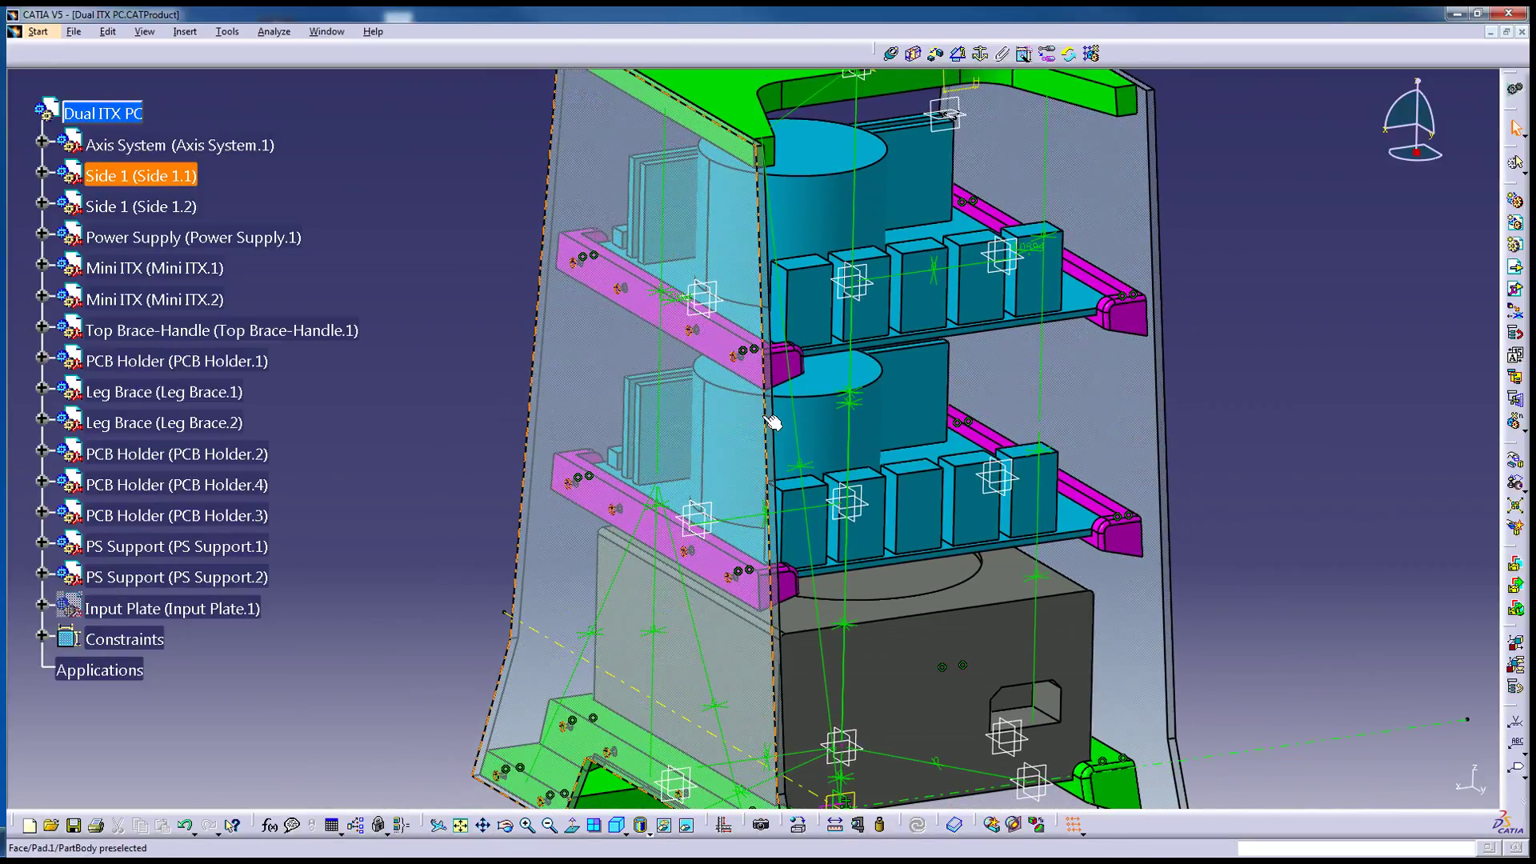
pyautogui.moveTo(833, 400); pyautogui.dragTo(795, 433, button='middle')
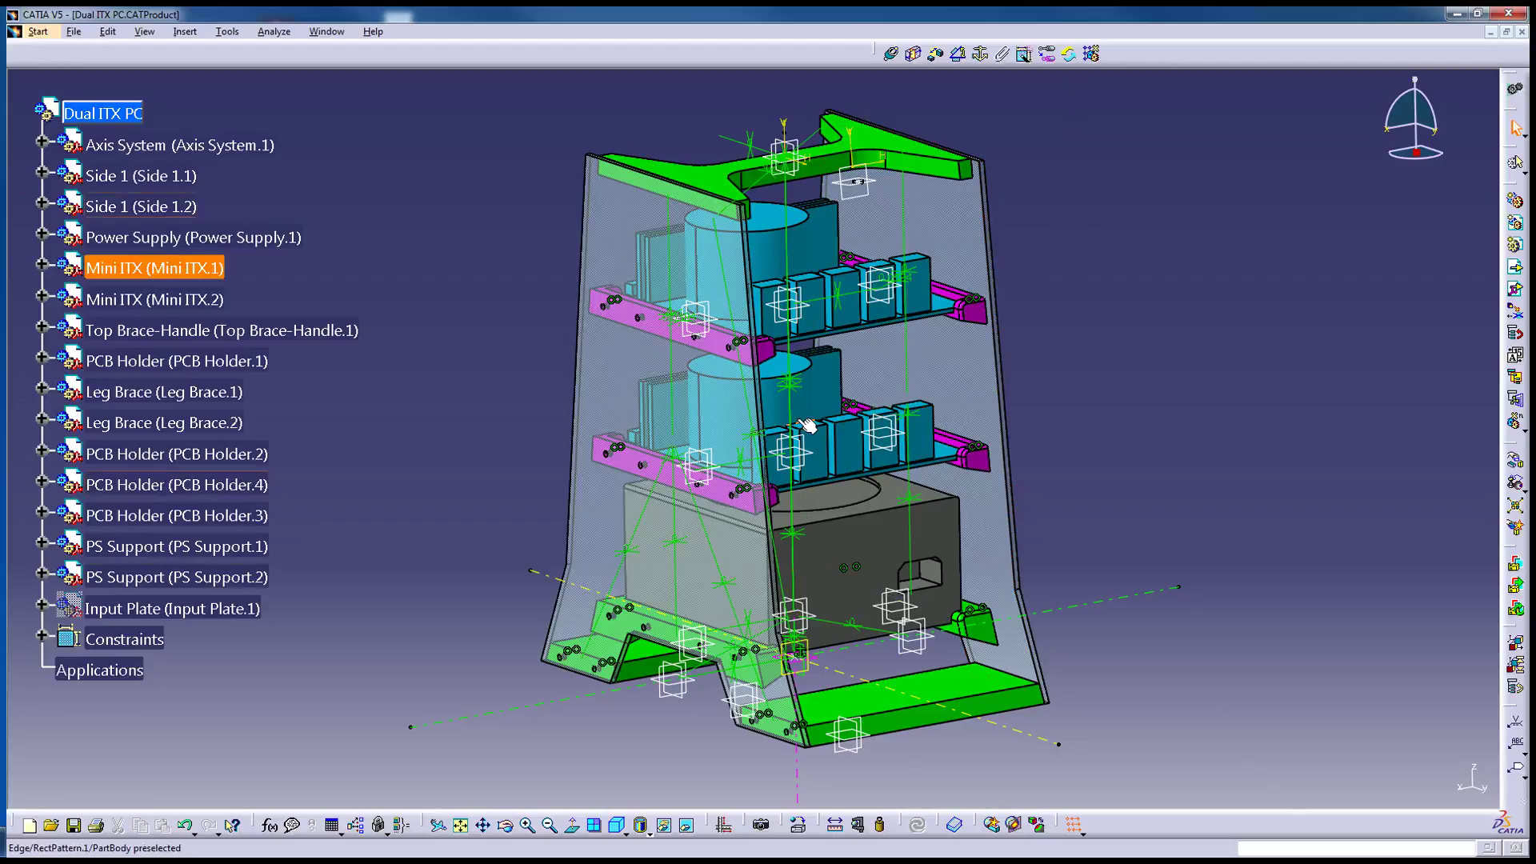
# Rotate slightly and zoom in on the middle shelves where the boards sit in the PCB holders.
pyautogui.moveTo(793, 395); pyautogui.dragTo(814, 362, button='middle')
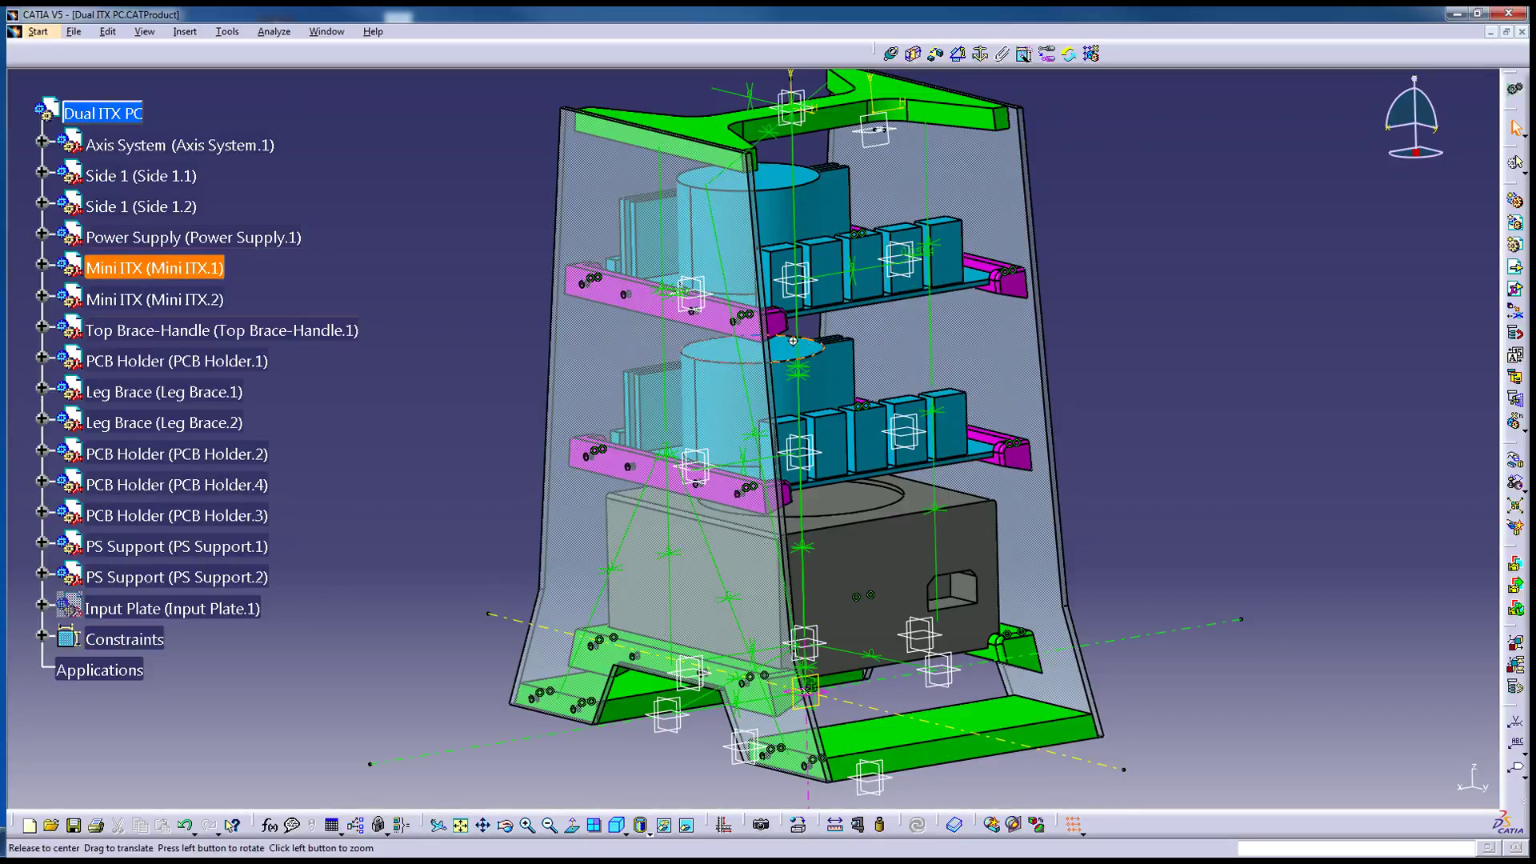
pyautogui.moveTo(793, 341); pyautogui.dragTo(885, 281, button='middle')
# Rotate and pan to view board fit and holder holes from the power-supply side.
pyautogui.moveTo(768, 549)
pyautogui.mouseDown(button='middle')
pyautogui.moveTo(720, 568)
pyautogui.moveTo(772, 531)
pyautogui.mouseUp(button='middle')
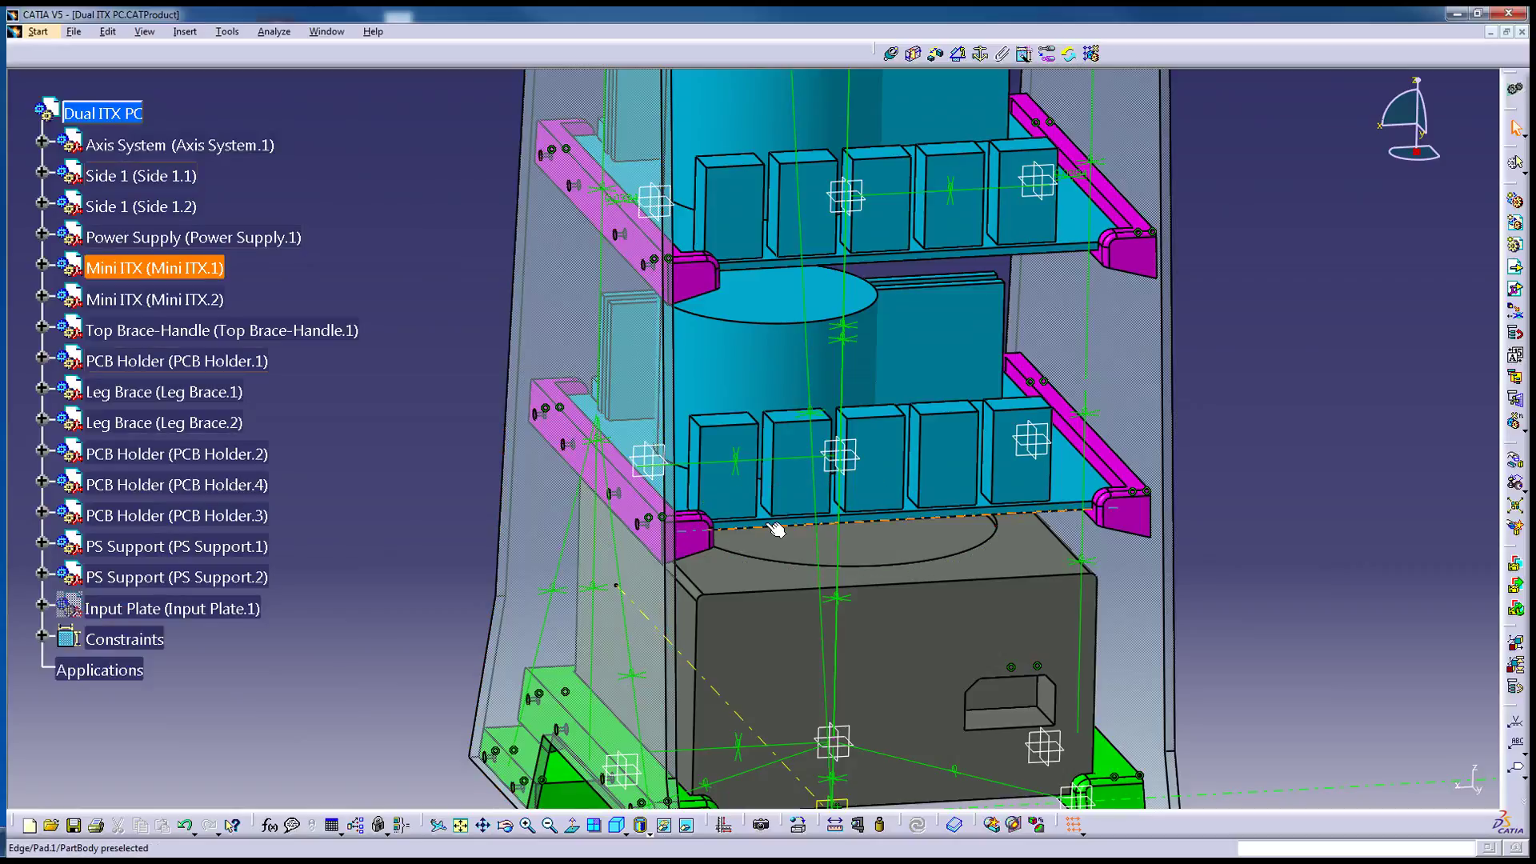
pyautogui.moveTo(799, 539); pyautogui.dragTo(896, 190, button='middle')
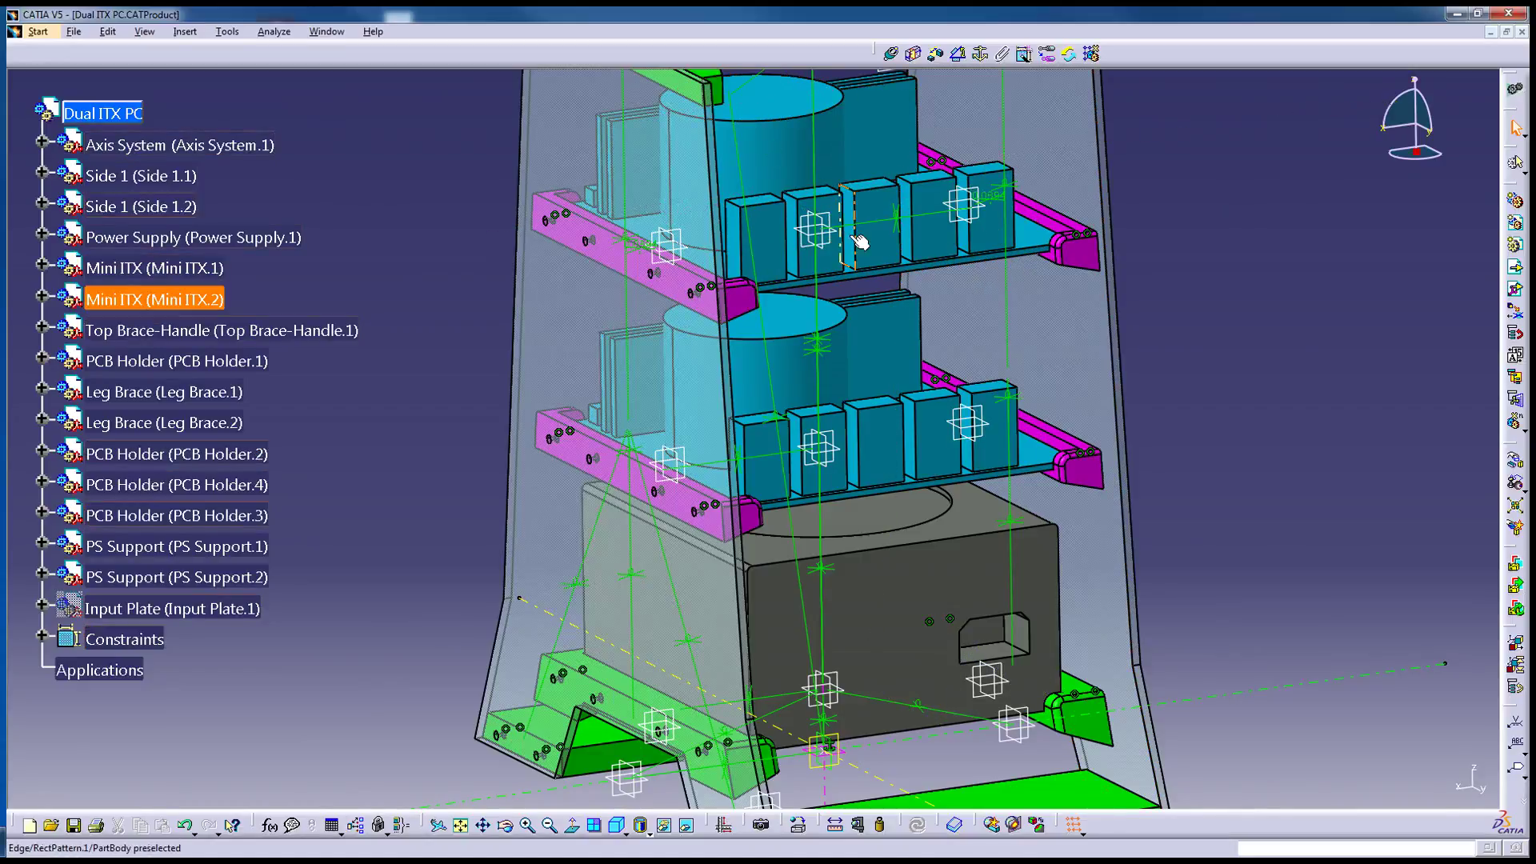
pyautogui.moveTo(609, 297); pyautogui.dragTo(907, 402, button='middle')
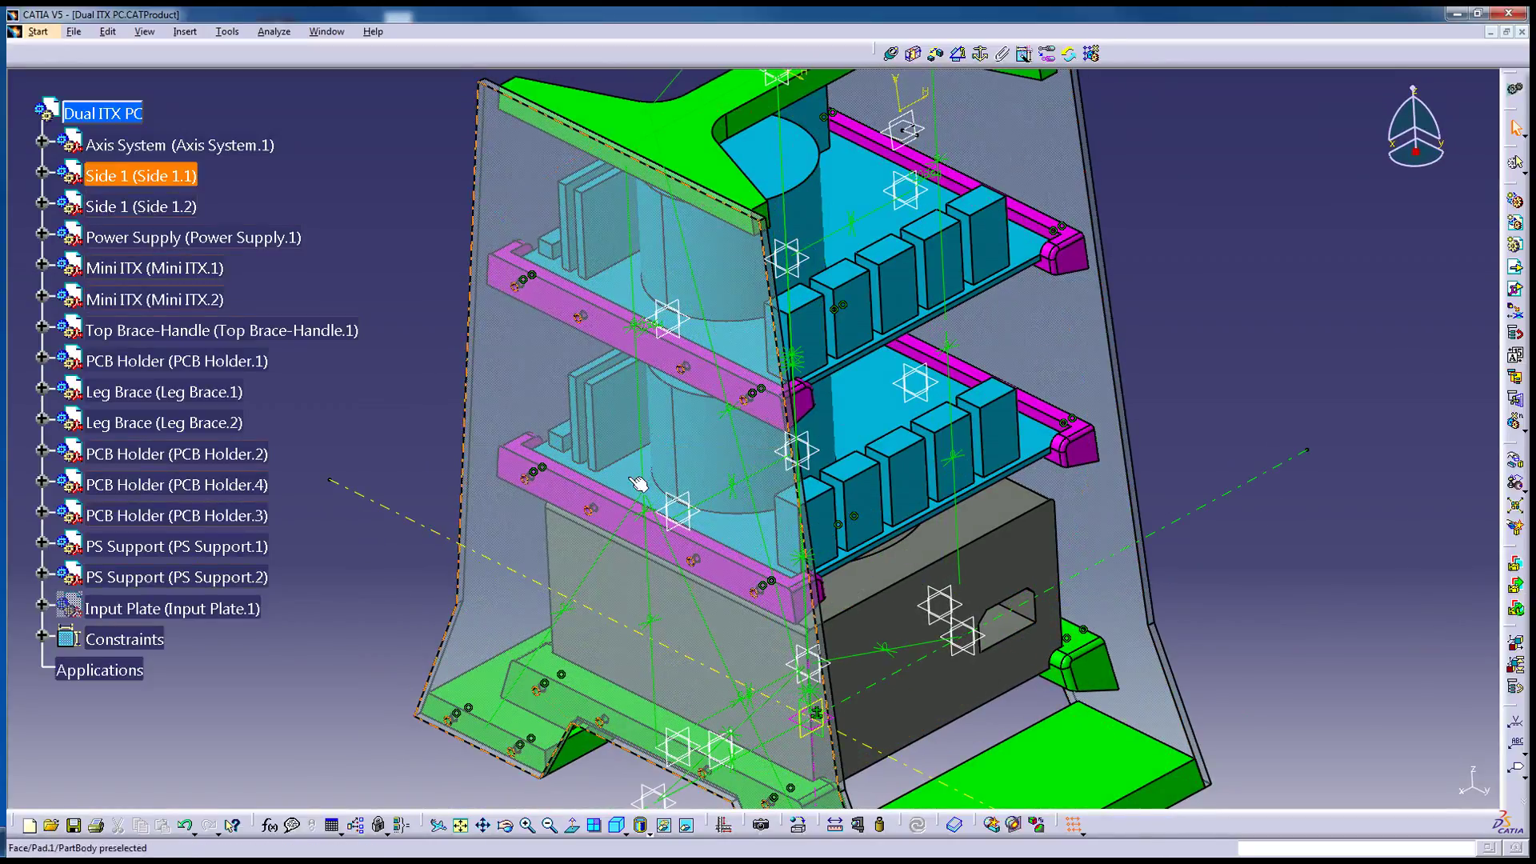
pyautogui.moveTo(638, 484); pyautogui.dragTo(619, 602, button='middle')
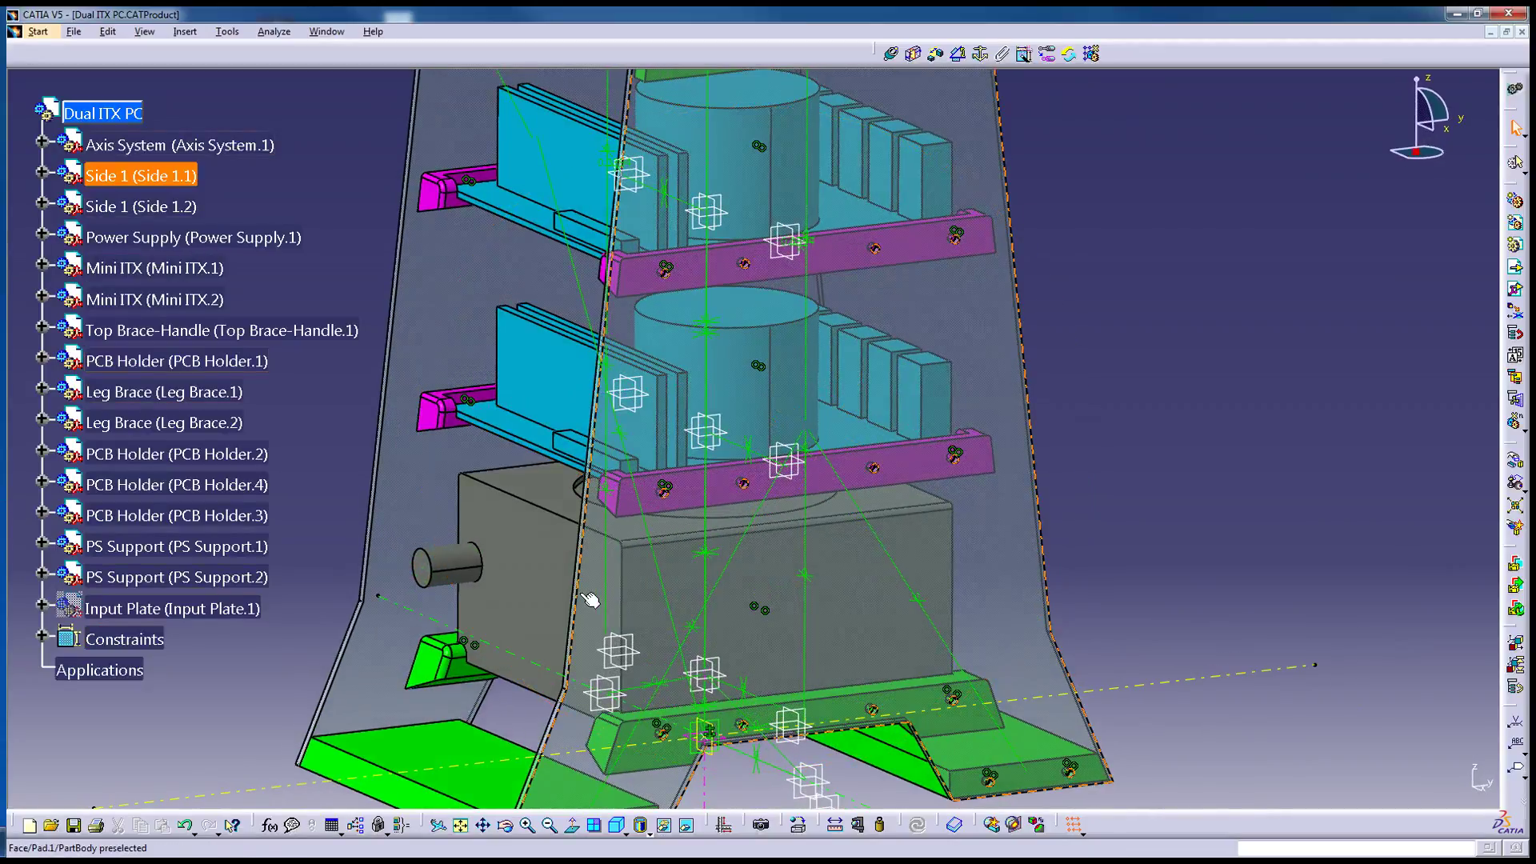
# Rotate back to an overall isometric view of the whole assembled case.
pyautogui.moveTo(708, 569); pyautogui.dragTo(726, 496, button='middle')
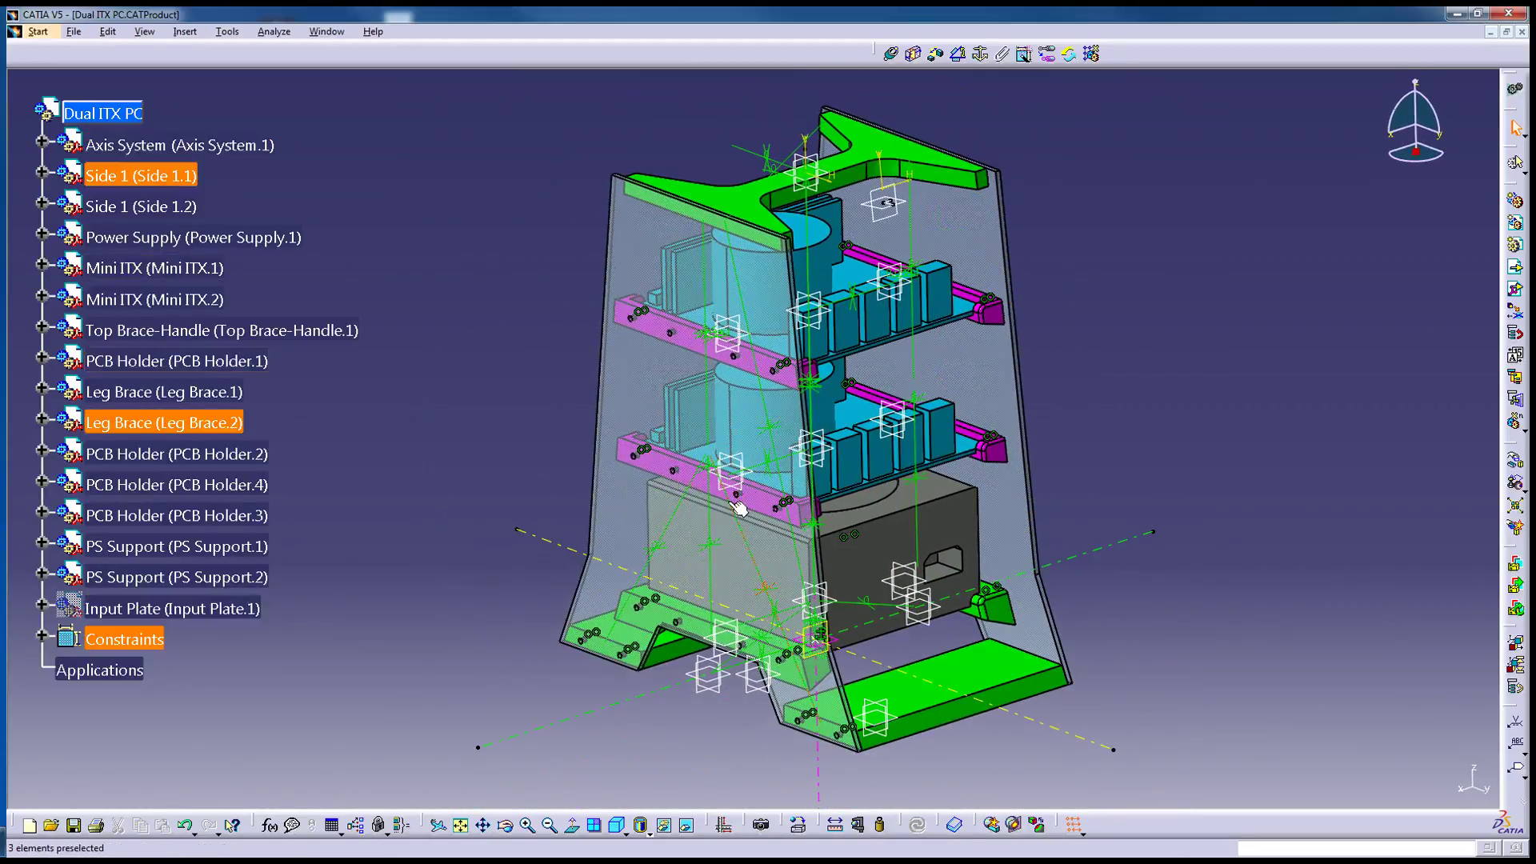